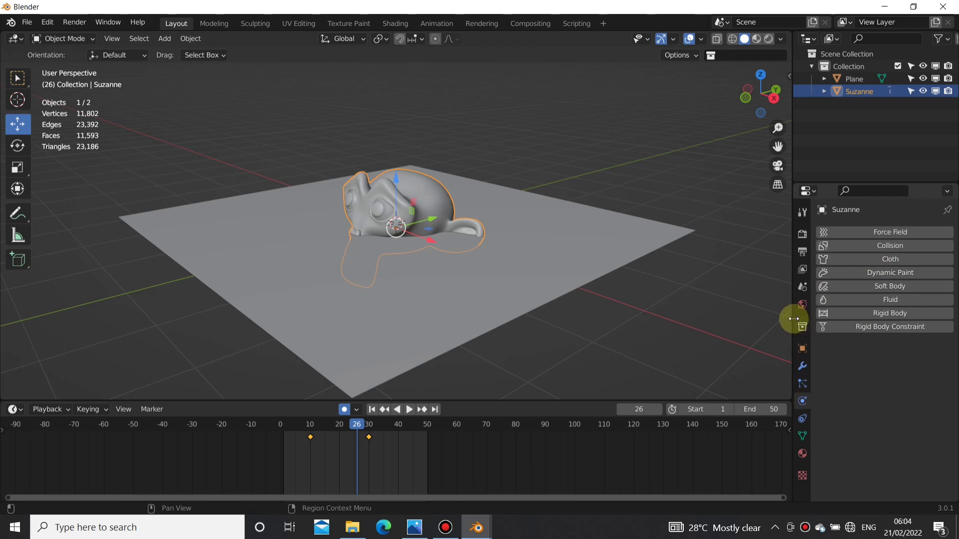
Step: Add Collision physics to Suzanne and Cloth physics to the plane
{"action": "left_click_drag", "start_coordinate": [794, 318], "coordinate": [727, 314]}
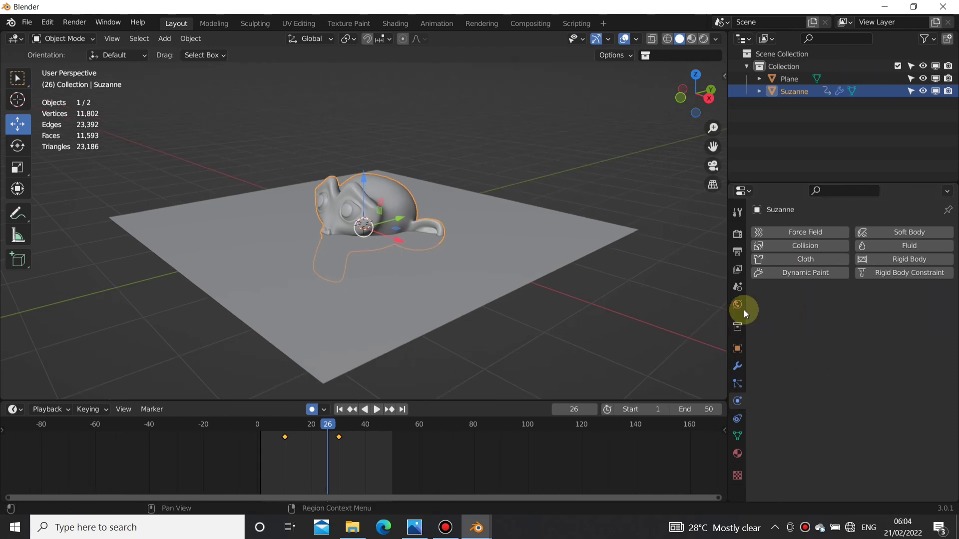
{"action": "left_click", "coordinate": [802, 248]}
{"action": "left_click", "coordinate": [509, 251]}
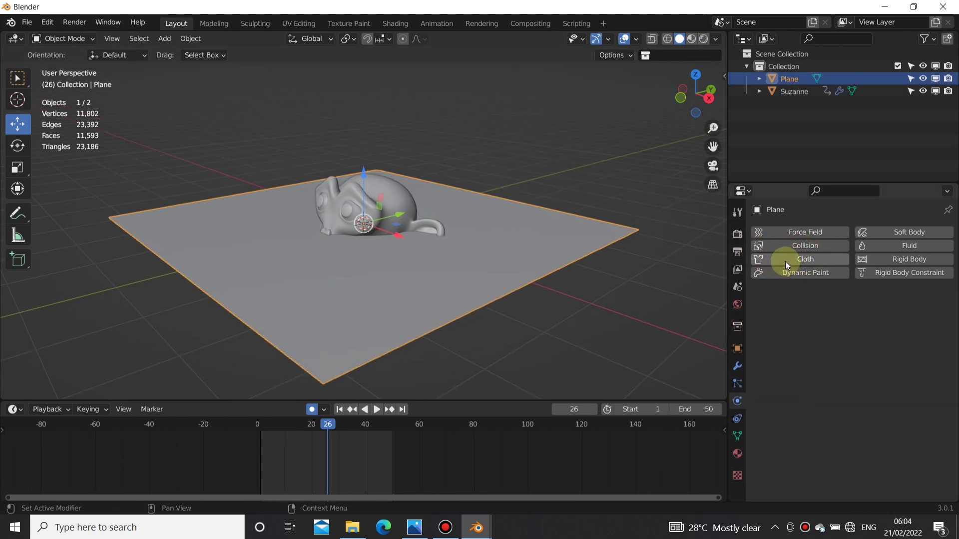
{"action": "left_click", "coordinate": [786, 262]}
Step: Play the cloth simulation from the first frame, stop it and return to frame 1
{"action": "left_click", "coordinate": [339, 409]}
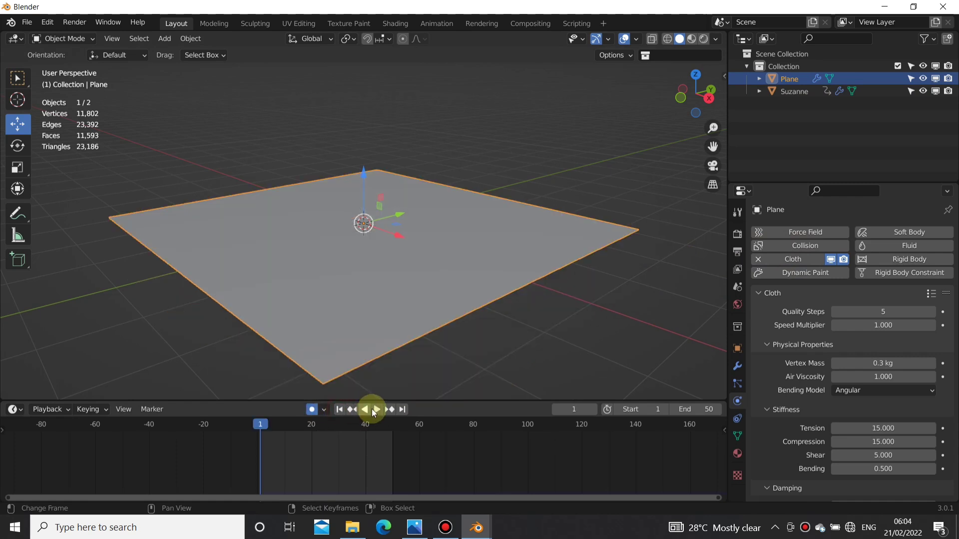
{"action": "left_click", "coordinate": [378, 413]}
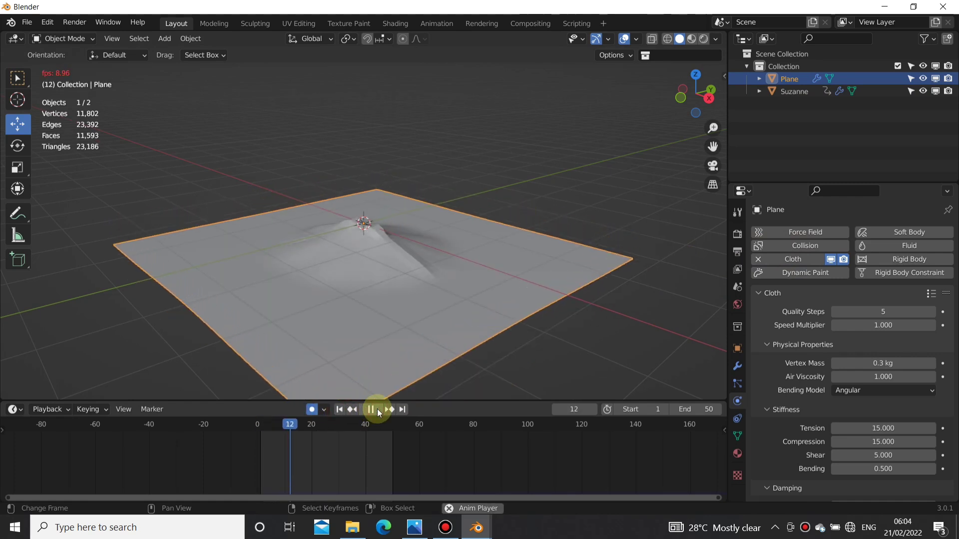
{"action": "left_click", "coordinate": [372, 412]}
{"action": "left_click", "coordinate": [340, 409]}
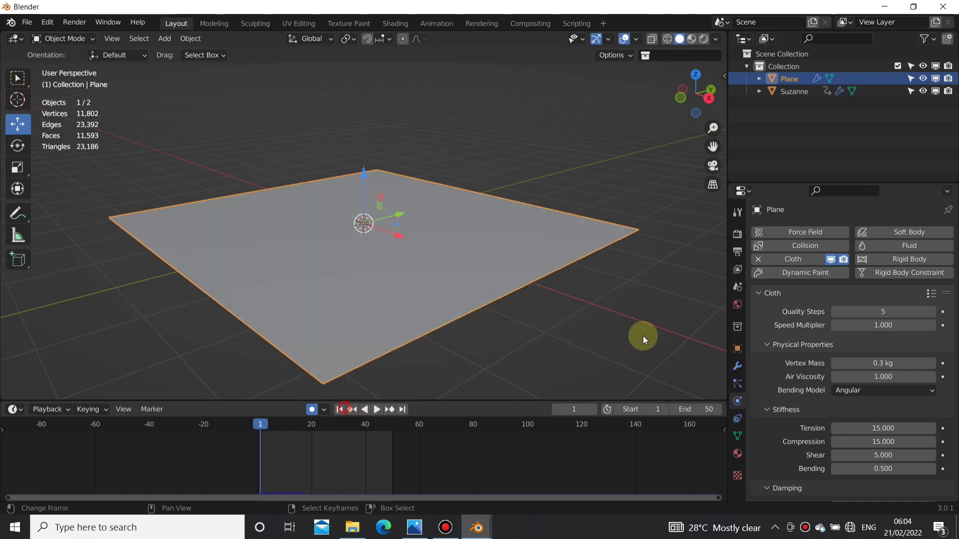
Step: Set the Gravity field weight of the plane's cloth to 0
{"action": "scroll", "coordinate": [866, 367], "scroll_direction": "down", "scroll_amount": 15}
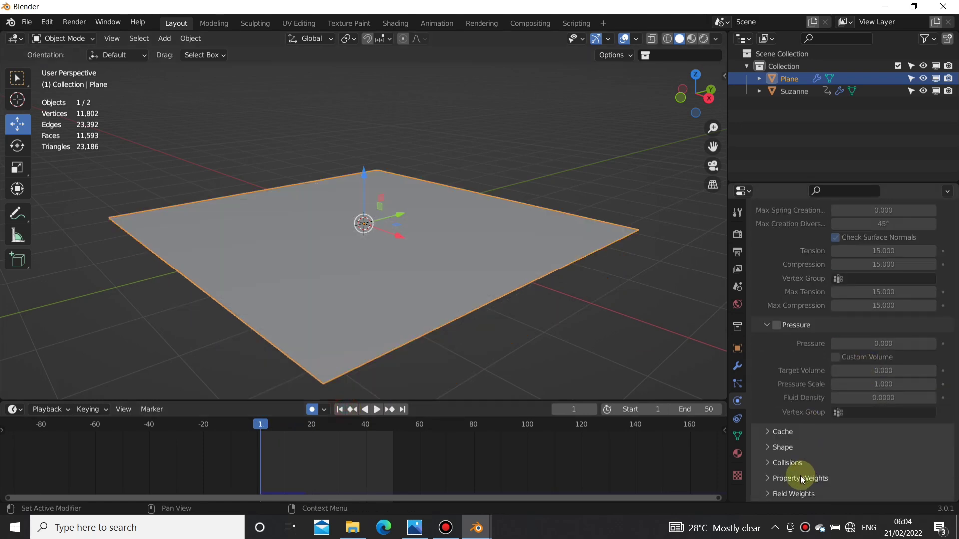
{"action": "left_click", "coordinate": [778, 492]}
{"action": "scroll", "coordinate": [824, 449], "scroll_direction": "down", "scroll_amount": 8}
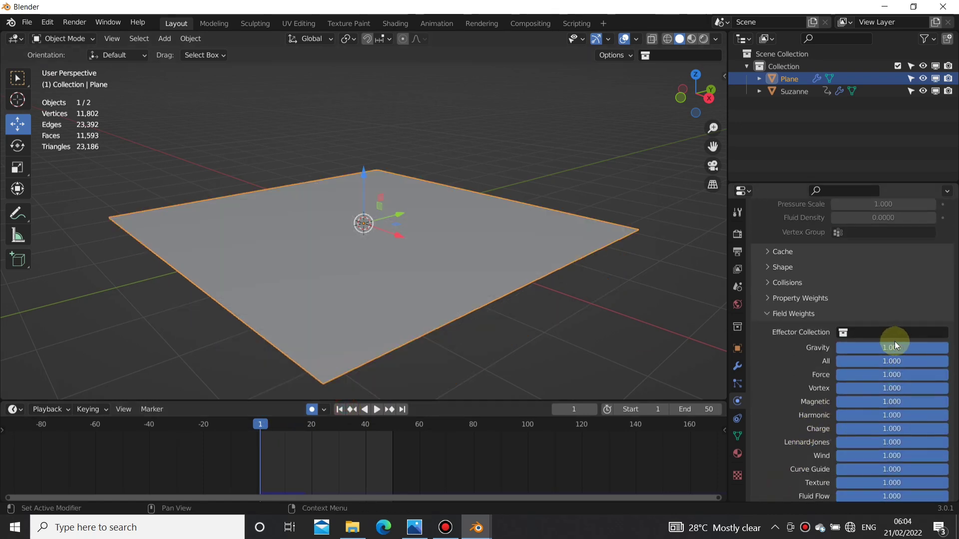
{"action": "left_click_drag", "start_coordinate": [939, 348], "coordinate": [839, 348]}
Step: Play the zero-gravity cloth simulation, view the plane from above and stop playback at frame 29
{"action": "left_click", "coordinate": [377, 410]}
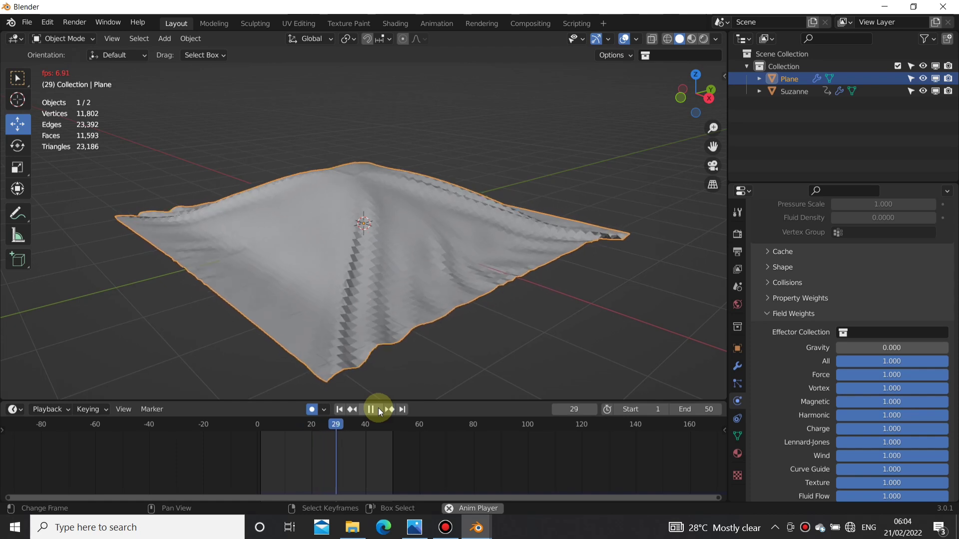
{"action": "scroll", "coordinate": [327, 305], "scroll_direction": "down", "scroll_amount": 4}
{"action": "middle_click_drag", "start_coordinate": [325, 305], "coordinate": [368, 261]}
{"action": "left_click", "coordinate": [372, 408]}
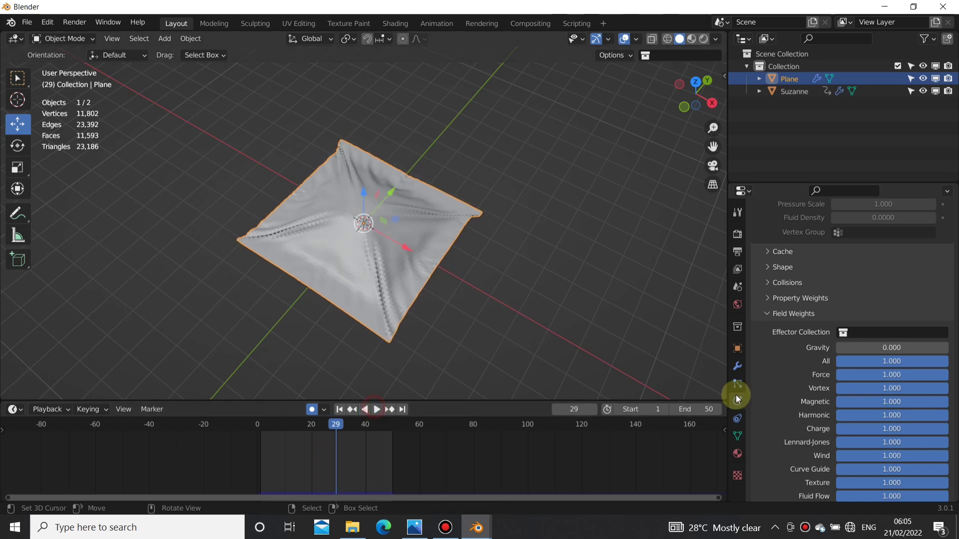
Step: Add a Dynamic Paint canvas to the plane with a Weight surface that outputs to the dp_weight vertex group
{"action": "scroll", "coordinate": [864, 321], "scroll_direction": "up", "scroll_amount": 20}
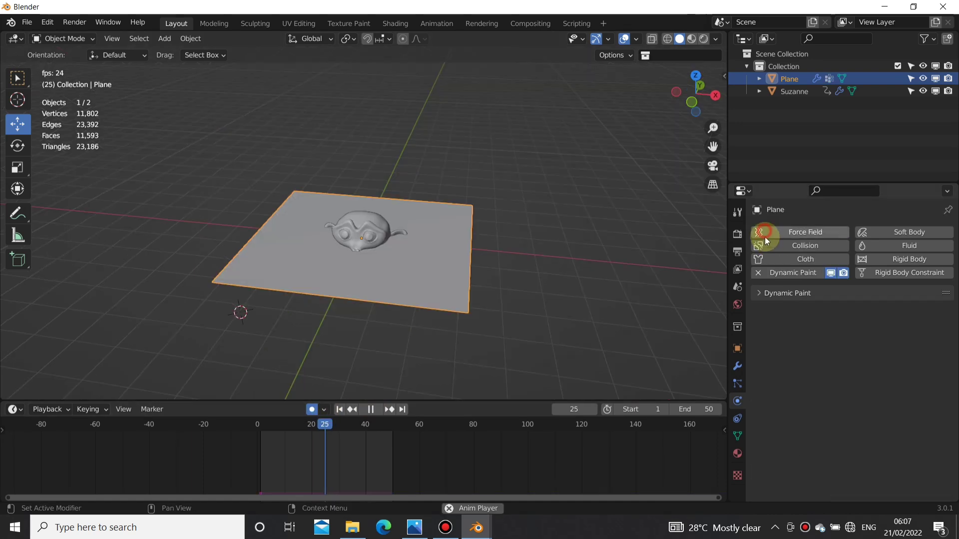
{"action": "left_click", "coordinate": [779, 272]}
{"action": "left_click", "coordinate": [798, 309]}
{"action": "scroll", "coordinate": [825, 355], "scroll_direction": "down", "scroll_amount": 5}
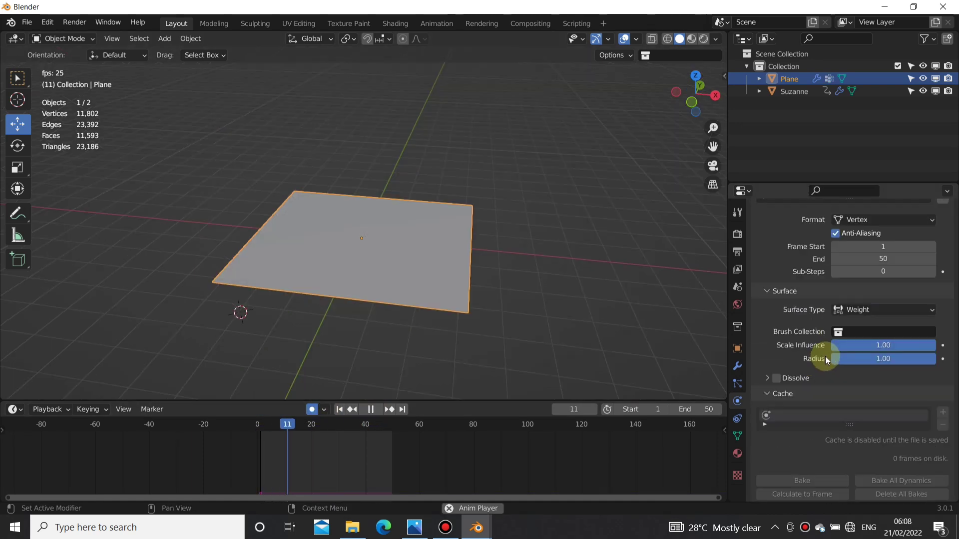
{"action": "scroll", "coordinate": [823, 370], "scroll_direction": "down", "scroll_amount": 3}
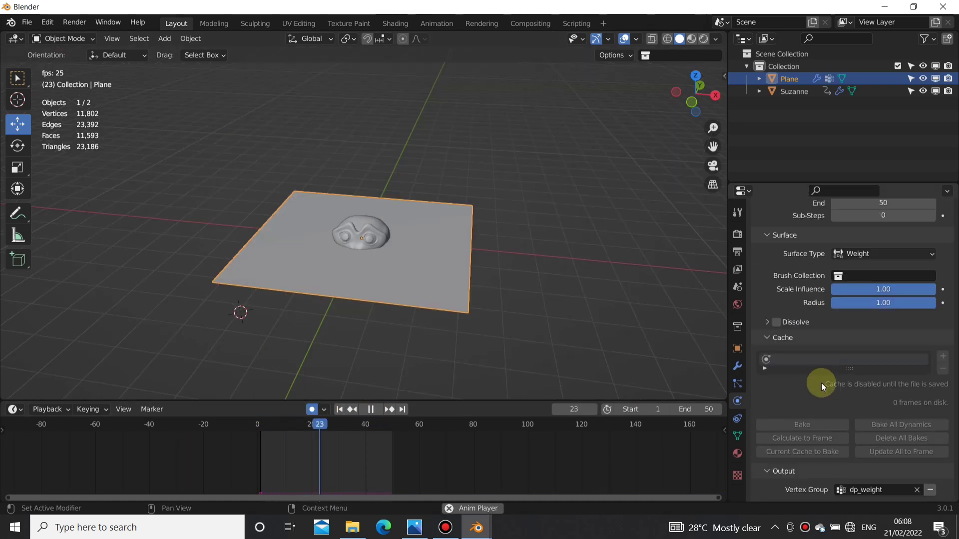
Step: Put the plane in Weight Paint mode, examine the dynamic weight map from above during playback and stop at frame 43
{"action": "left_click", "coordinate": [63, 39]}
{"action": "left_click", "coordinate": [82, 106]}
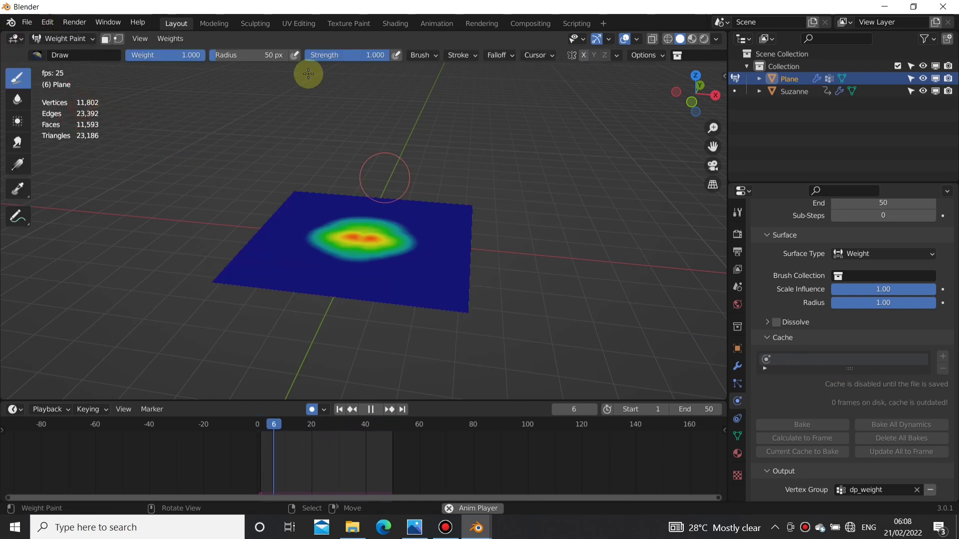
{"action": "middle_click_drag", "start_coordinate": [219, 183], "coordinate": [369, 326]}
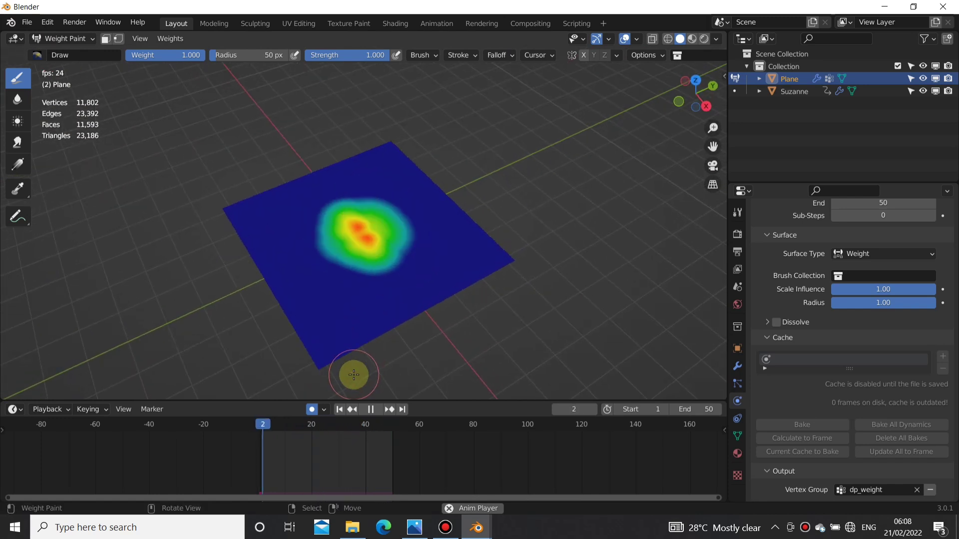
{"action": "left_click", "coordinate": [371, 410]}
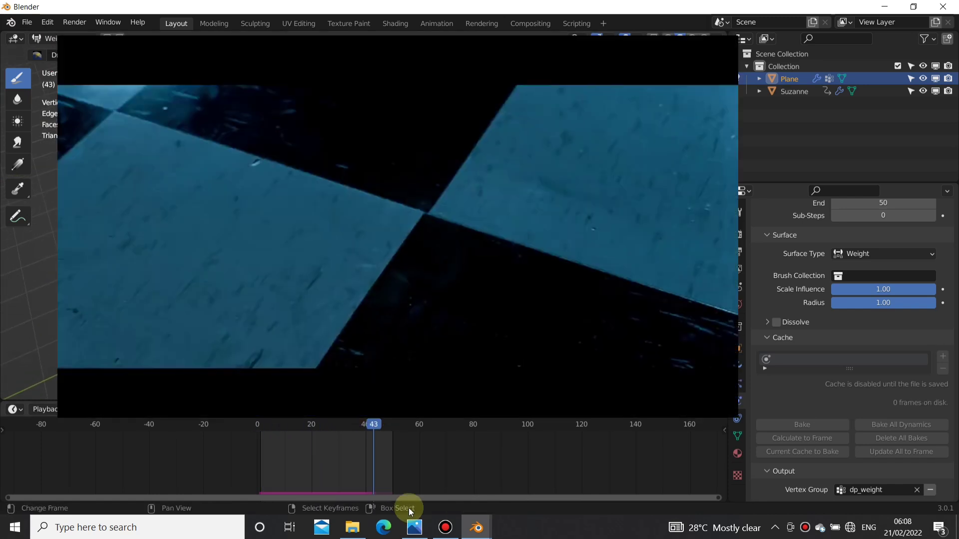
Step: Return to Object Mode and delete both the plane and Suzanne
{"action": "left_click", "coordinate": [63, 39]}
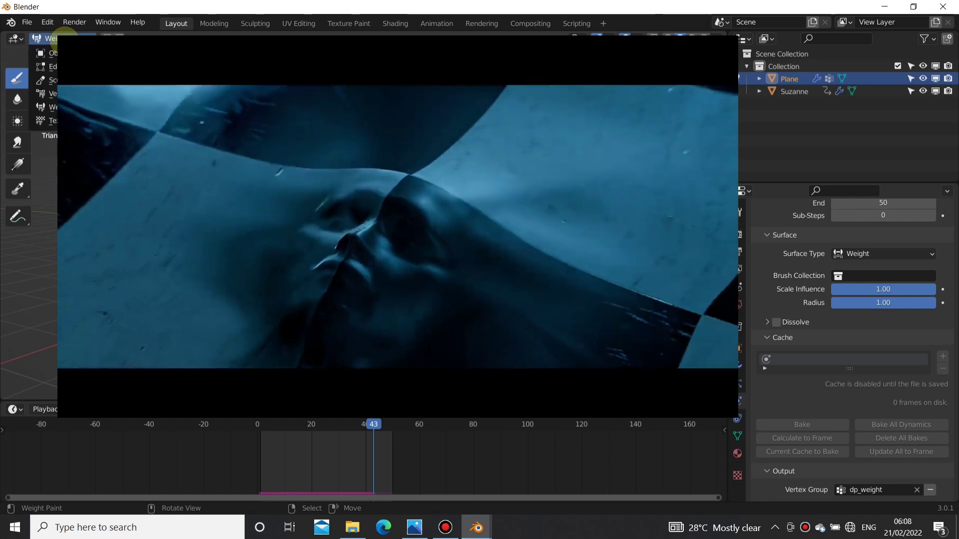
{"action": "left_click", "coordinate": [62, 52]}
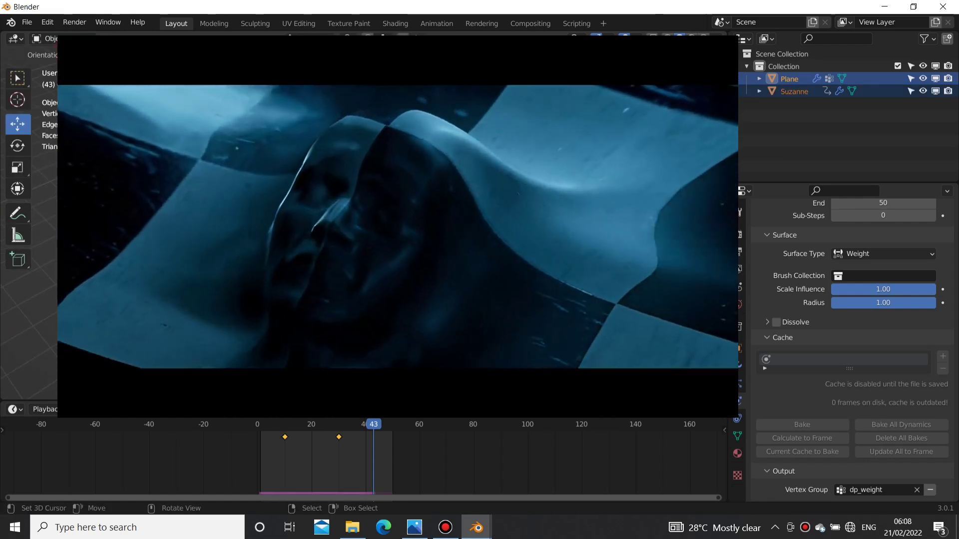
{"action": "key", "text": "Delete"}
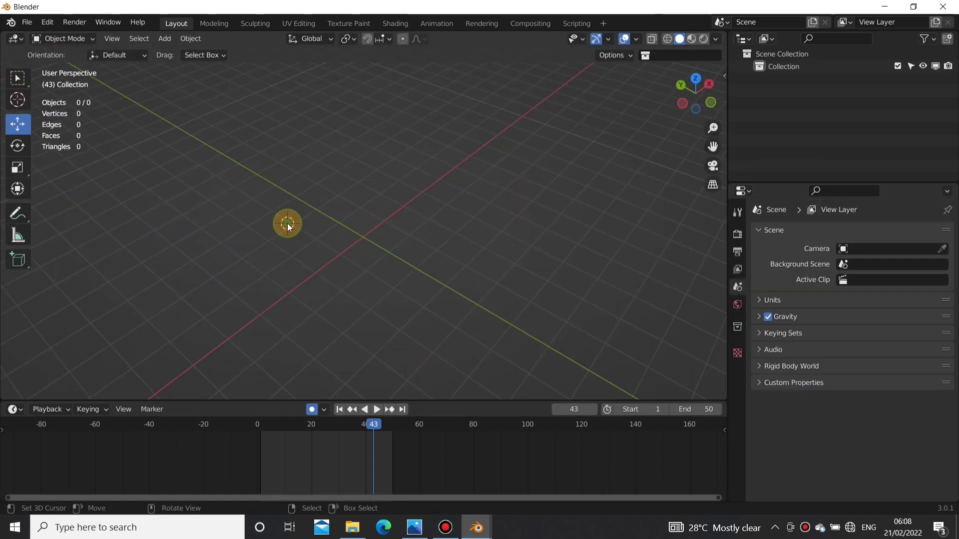
Step: Switch to the Blender file shot 01x.blend and examine the cloth head animation across the timeline from several angles
{"action": "left_click", "coordinate": [479, 529]}
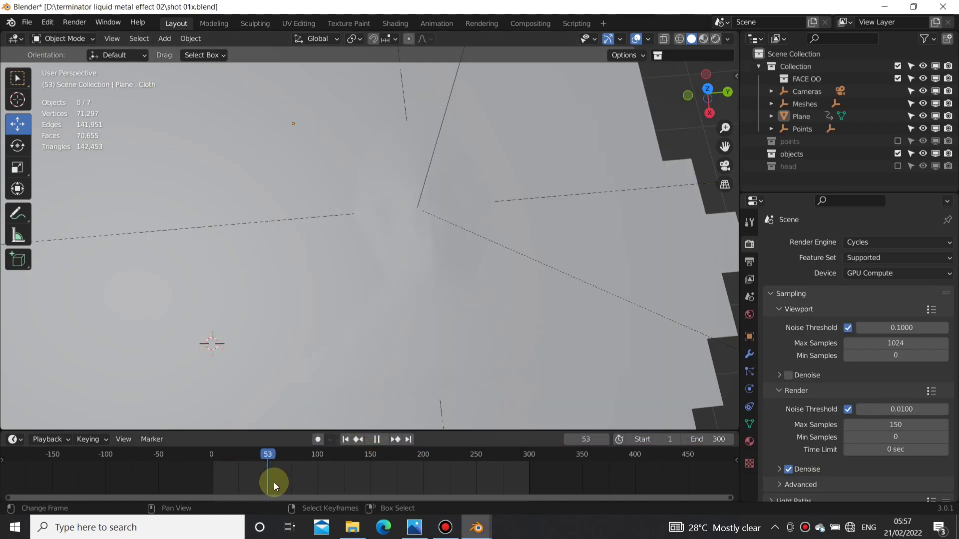
{"action": "left_click_drag", "start_coordinate": [274, 482], "coordinate": [241, 480]}
{"action": "middle_click_drag", "start_coordinate": [440, 360], "coordinate": [305, 441]}
{"action": "left_click_drag", "start_coordinate": [287, 476], "coordinate": [336, 476]}
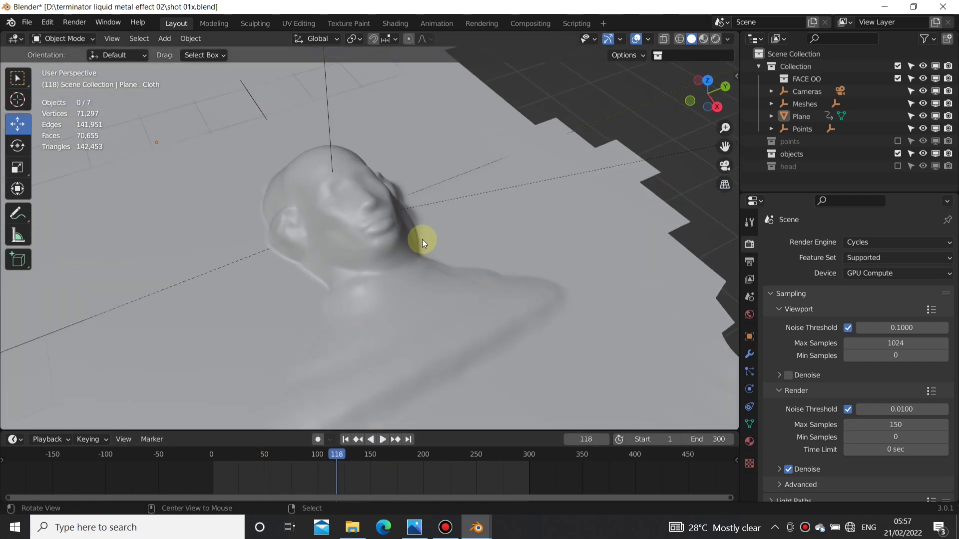
{"action": "middle_click_drag", "start_coordinate": [421, 239], "coordinate": [349, 359]}
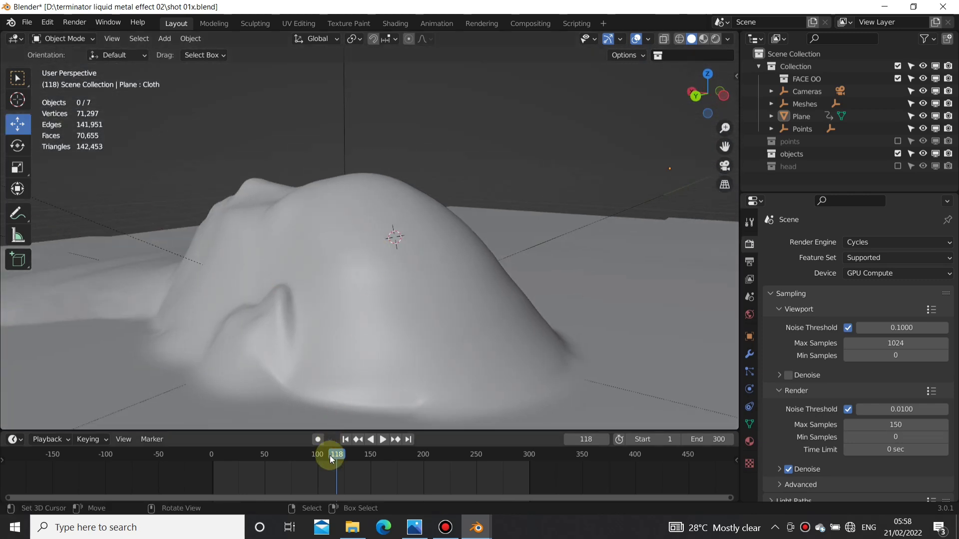
{"action": "left_click_drag", "start_coordinate": [316, 473], "coordinate": [460, 471]}
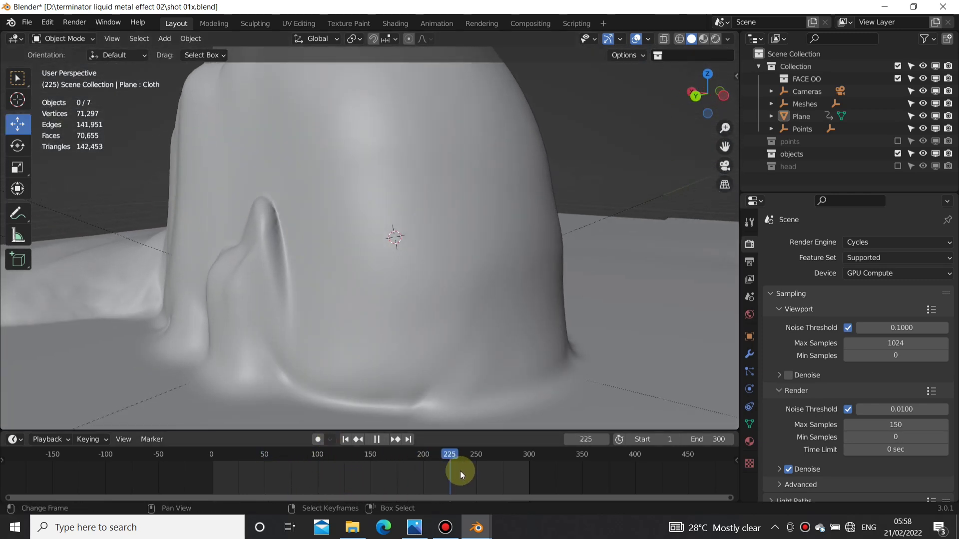
{"action": "middle_click_drag", "start_coordinate": [312, 293], "coordinate": [355, 340]}
{"action": "mouse_move", "coordinate": [425, 474]}
{"action": "left_mouse_down"}
{"action": "mouse_move", "coordinate": [285, 487]}
{"action": "mouse_move", "coordinate": [430, 477]}
{"action": "left_mouse_up"}
{"action": "middle_click_drag", "start_coordinate": [433, 362], "coordinate": [412, 364]}
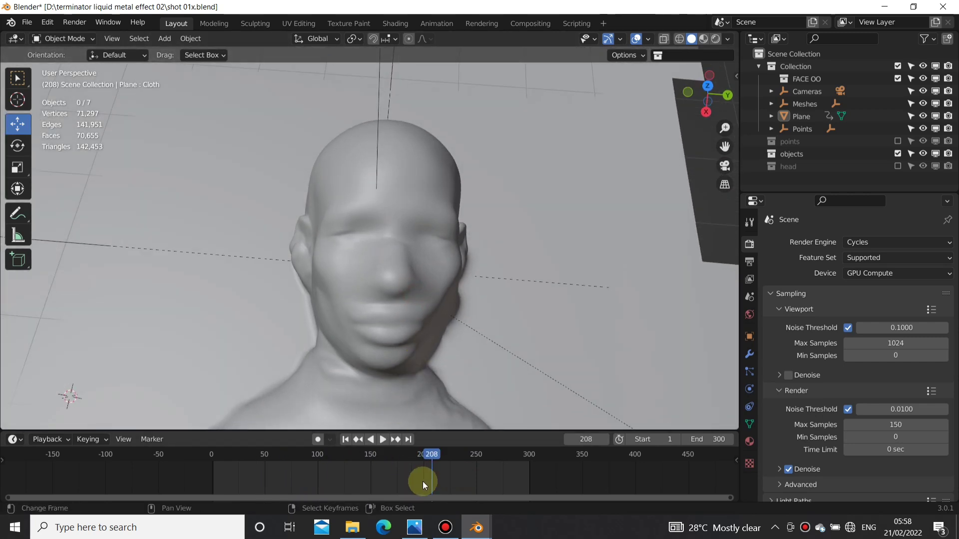
{"action": "left_click_drag", "start_coordinate": [423, 480], "coordinate": [352, 467]}
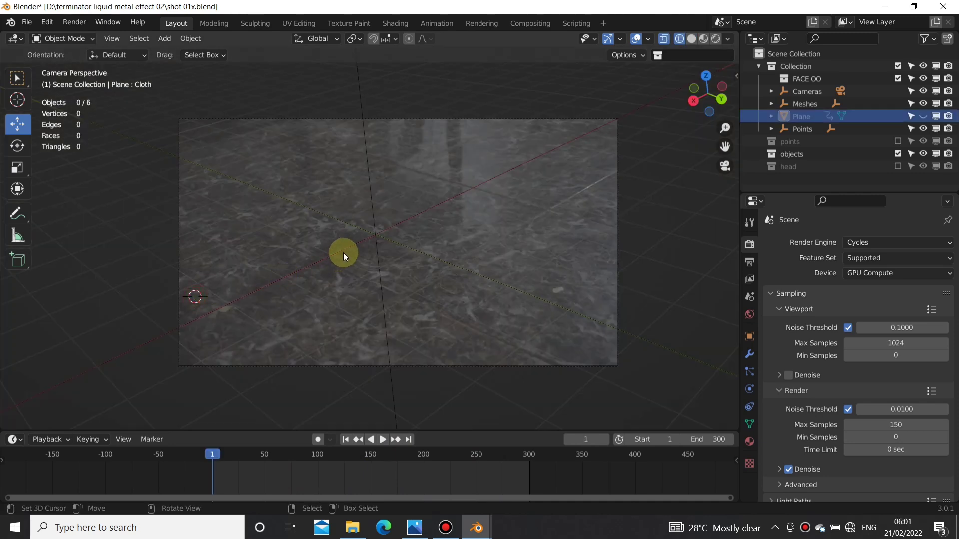
Step: Examine the tracked camera from outside, scrub the floor footage through the camera view and return to frame 1
{"action": "middle_click_drag", "start_coordinate": [324, 211], "coordinate": [421, 221]}
{"action": "scroll", "coordinate": [412, 207], "scroll_direction": "down", "scroll_amount": 4}
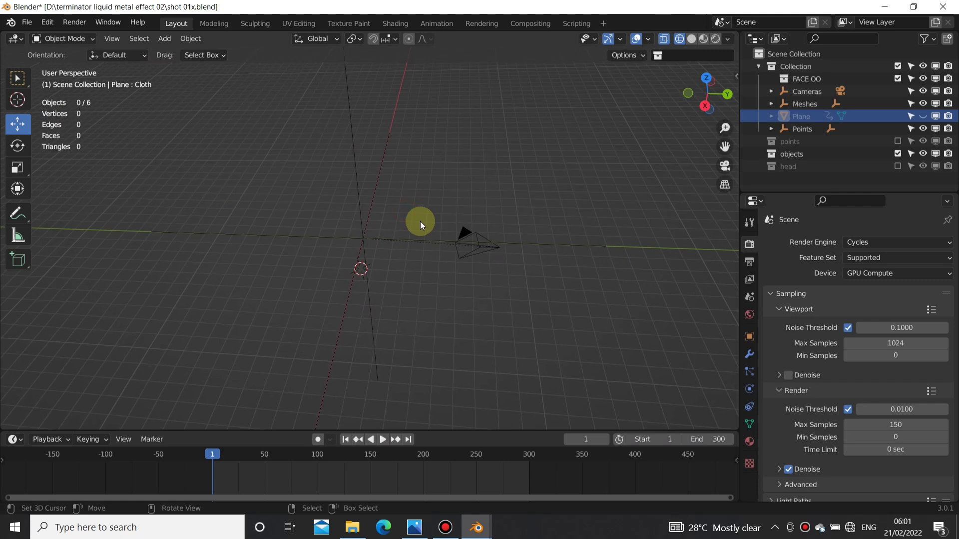
{"action": "key", "text": "KP_0"}
{"action": "left_click_drag", "start_coordinate": [339, 472], "coordinate": [357, 477]}
{"action": "left_click", "coordinate": [344, 439]}
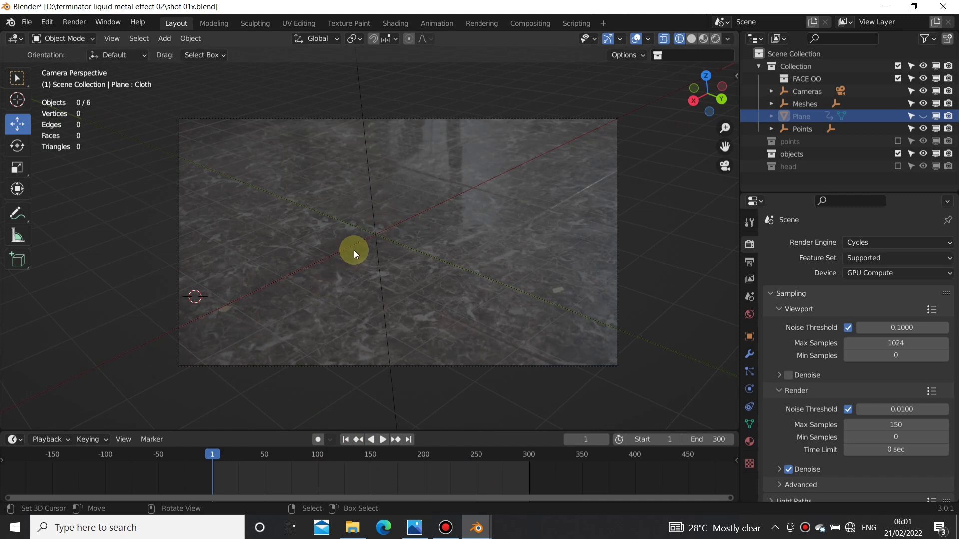
Step: Unhide the Plane object and scrub the timeline to frame 22
{"action": "left_click", "coordinate": [923, 115]}
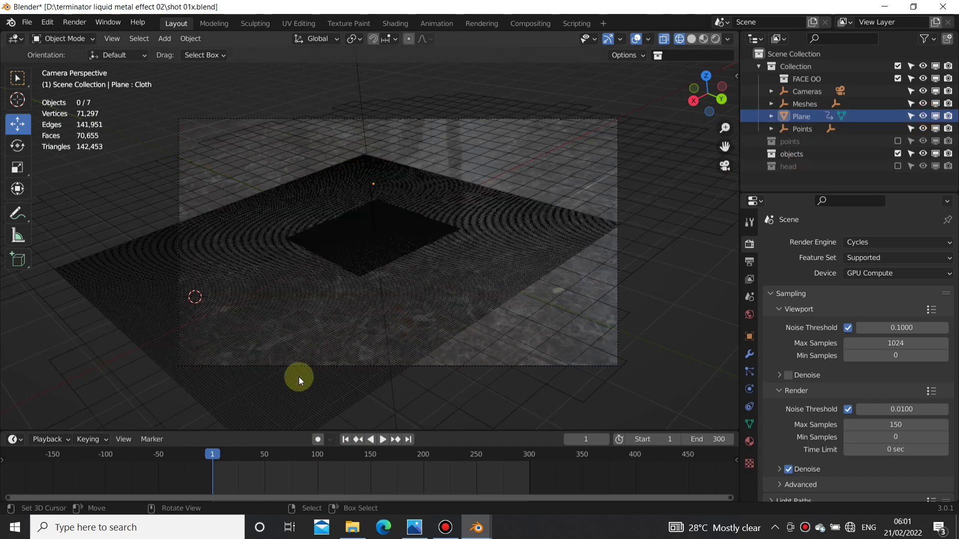
{"action": "left_click_drag", "start_coordinate": [283, 476], "coordinate": [235, 479]}
Step: In the Shading workspace, examine the floor projection texture and the Material.001 node tree from Ambient Occlusion to the Principled BSDF
{"action": "left_click", "coordinate": [394, 24]}
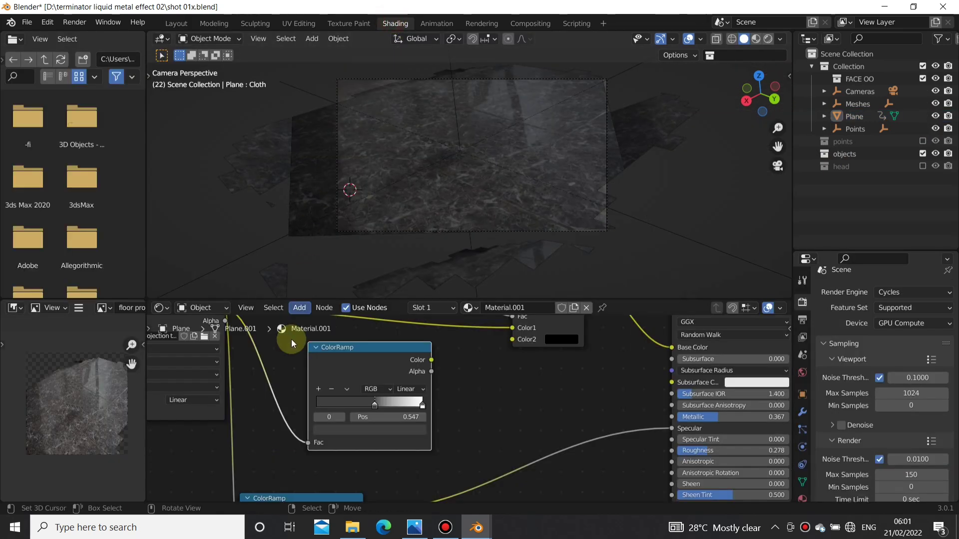
{"action": "scroll", "coordinate": [425, 419], "scroll_direction": "up", "scroll_amount": 3}
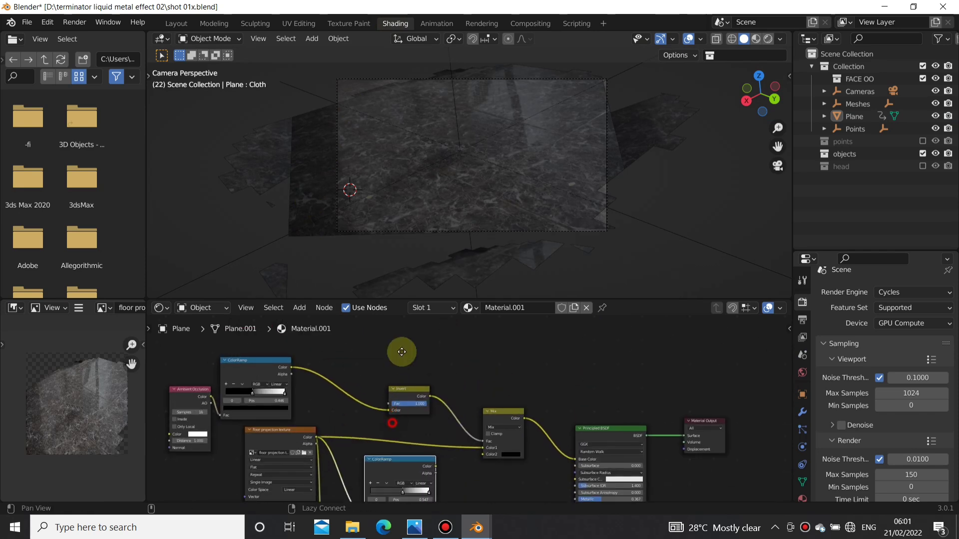
{"action": "left_click_drag", "start_coordinate": [515, 351], "coordinate": [525, 333]}
{"action": "scroll", "coordinate": [469, 166], "scroll_direction": "up", "scroll_amount": 6}
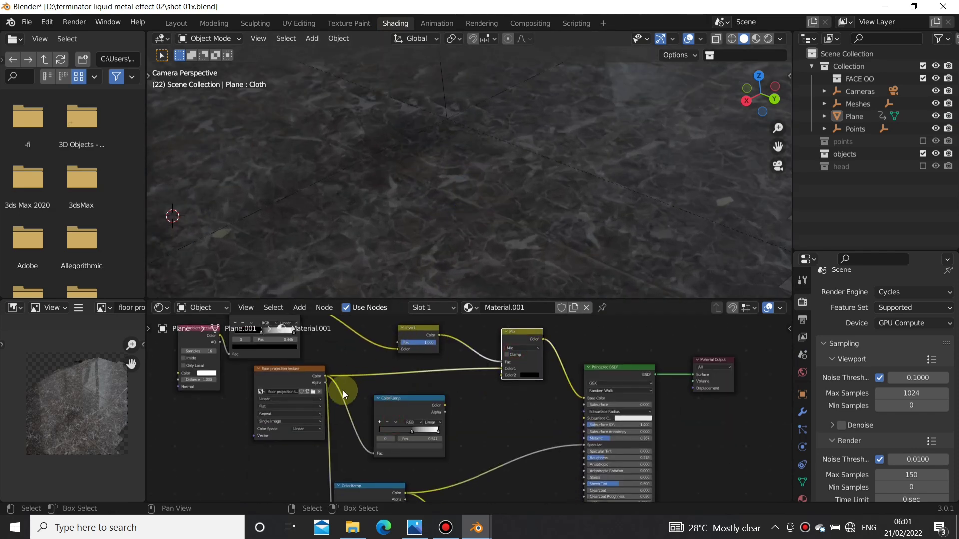
{"action": "middle_click_drag", "start_coordinate": [332, 385], "coordinate": [351, 417]}
{"action": "scroll", "coordinate": [391, 254], "scroll_direction": "down", "scroll_amount": 7}
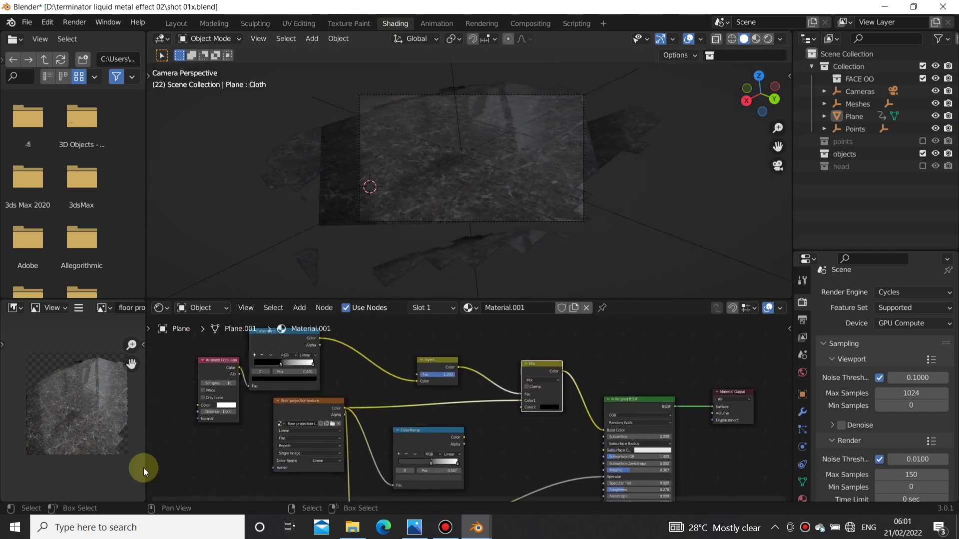
{"action": "middle_click_drag", "start_coordinate": [143, 464], "coordinate": [130, 407]}
{"action": "middle_click_drag", "start_coordinate": [233, 400], "coordinate": [752, 403]}
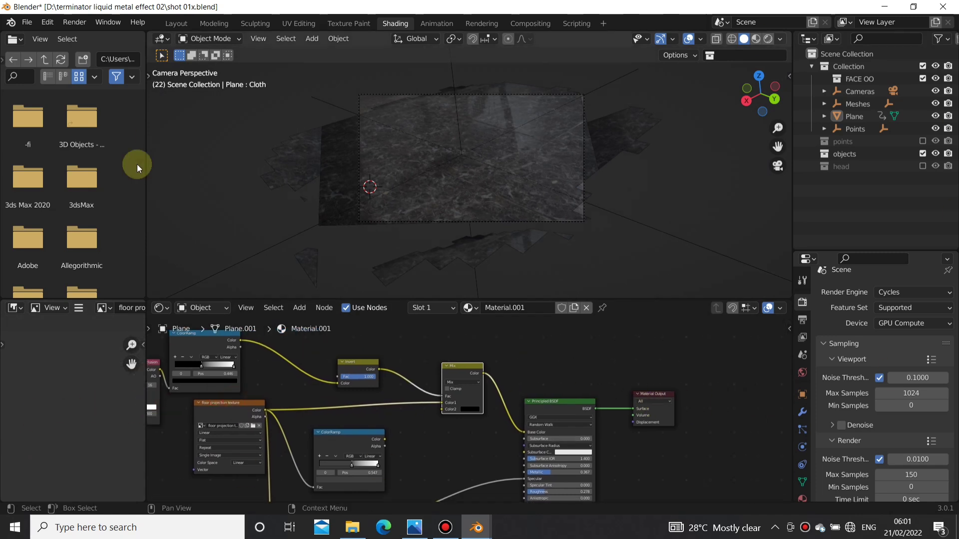
{"action": "middle_click_drag", "start_coordinate": [59, 463], "coordinate": [121, 425]}
{"action": "scroll", "coordinate": [465, 410], "scroll_direction": "up", "scroll_amount": 5}
{"action": "middle_click_drag", "start_coordinate": [398, 413], "coordinate": [494, 378]}
{"action": "middle_click_drag", "start_coordinate": [675, 384], "coordinate": [568, 372]}
{"action": "scroll", "coordinate": [462, 399], "scroll_direction": "down", "scroll_amount": 6}
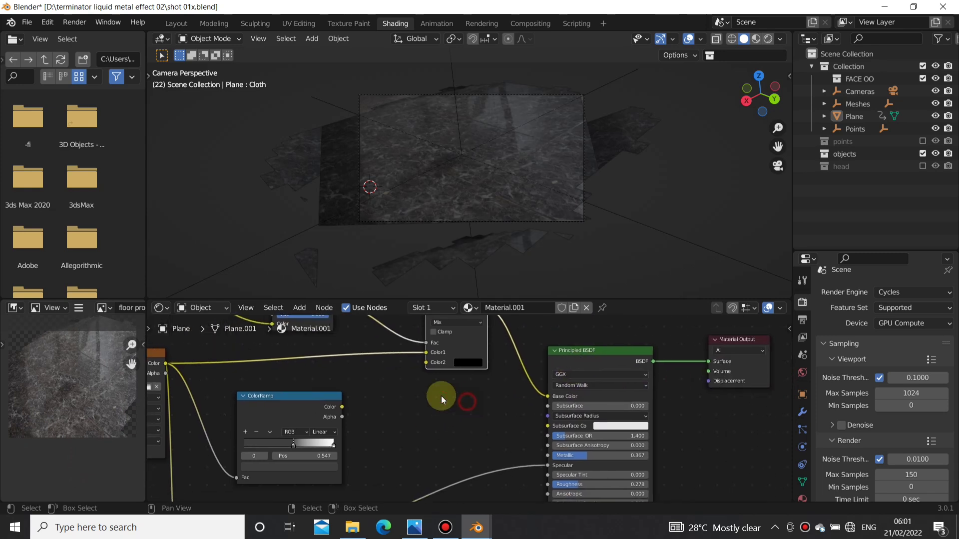
{"action": "middle_click_drag", "start_coordinate": [468, 379], "coordinate": [587, 370]}
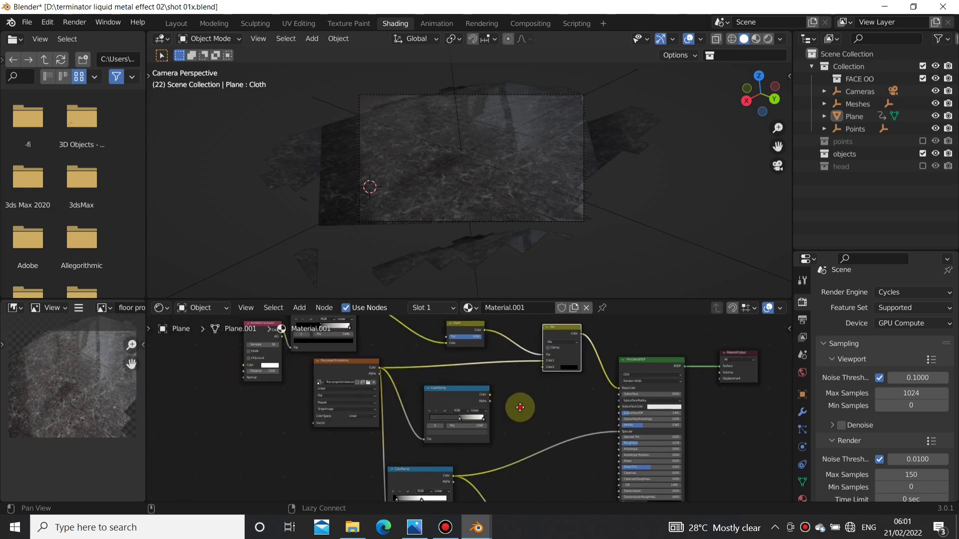
{"action": "middle_click_drag", "start_coordinate": [520, 407], "coordinate": [501, 360]}
{"action": "middle_click_drag", "start_coordinate": [349, 388], "coordinate": [359, 448]}
{"action": "middle_click_drag", "start_coordinate": [409, 380], "coordinate": [402, 427]}
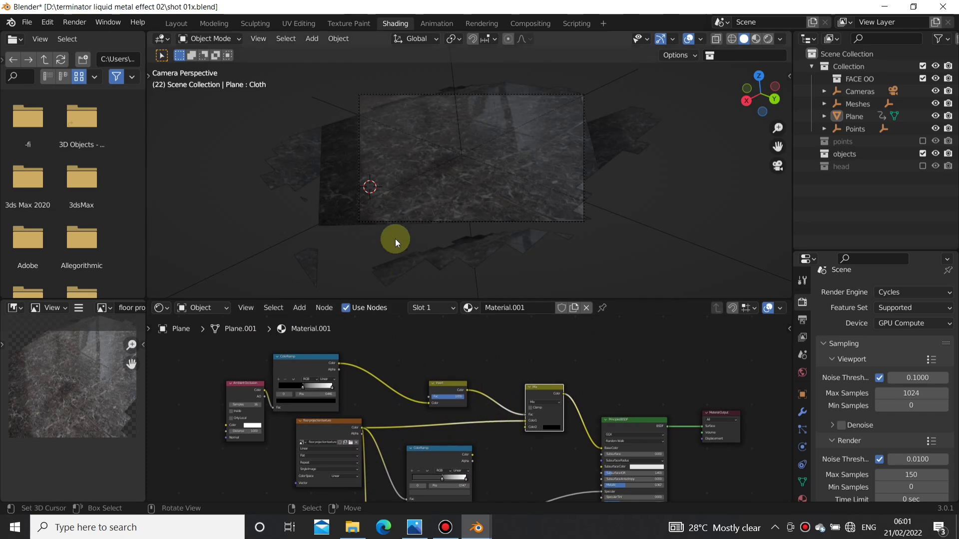
{"action": "middle_click_drag", "start_coordinate": [394, 239], "coordinate": [463, 205]}
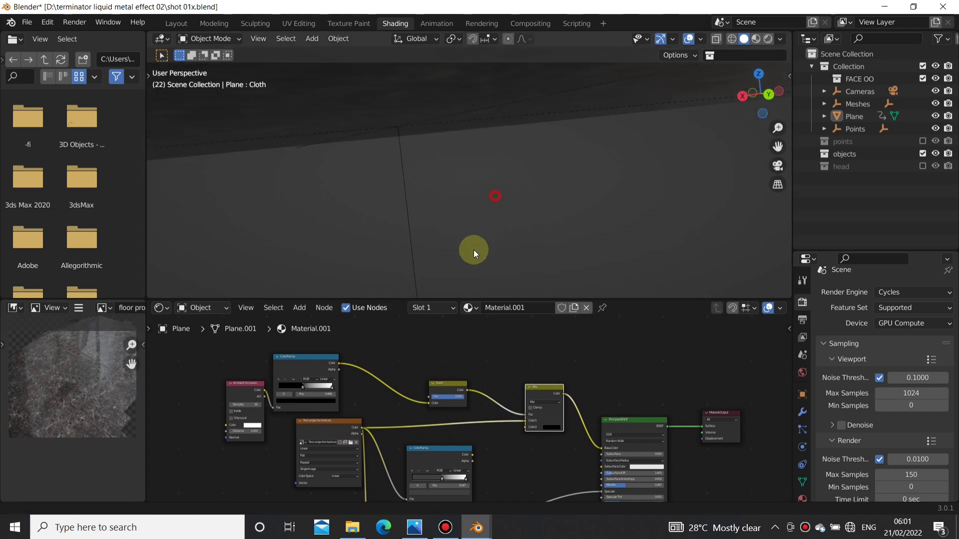
Step: Preview the plane's projected floor material in Material Preview shading, examine its node setup and return to the Layout workspace
{"action": "middle_click_drag", "start_coordinate": [474, 250], "coordinate": [699, 70]}
{"action": "left_click", "coordinate": [757, 39]}
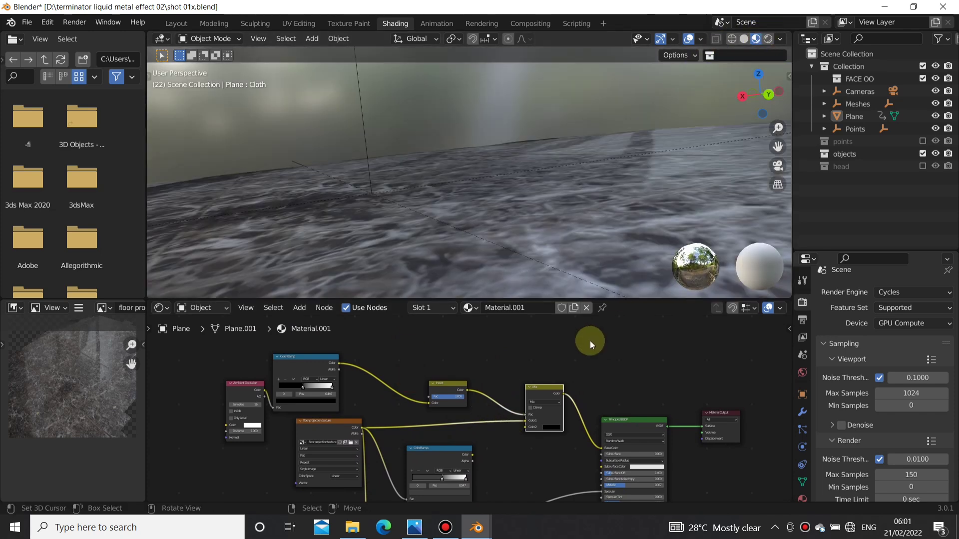
{"action": "middle_click_drag", "start_coordinate": [538, 207], "coordinate": [434, 295]}
{"action": "scroll", "coordinate": [354, 412], "scroll_direction": "down", "scroll_amount": 3}
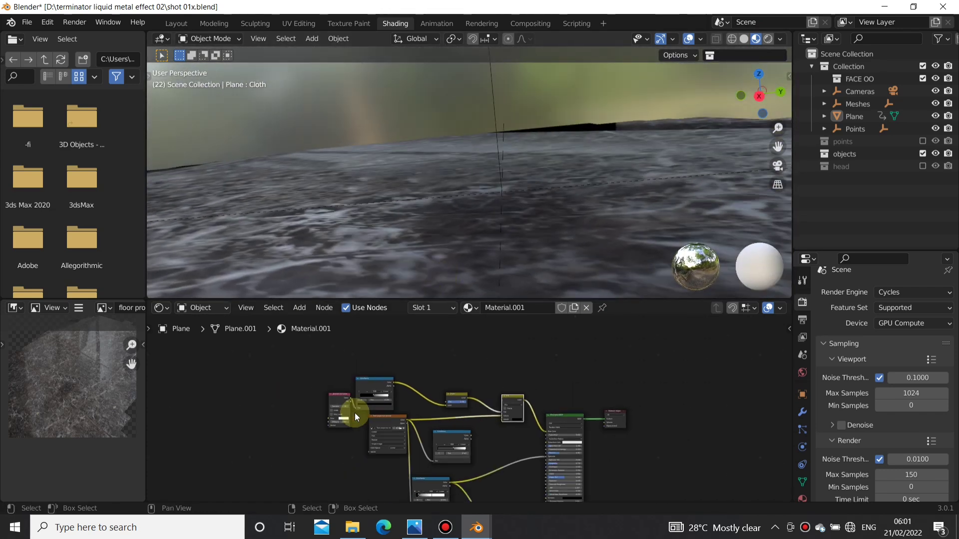
{"action": "middle_click_drag", "start_coordinate": [355, 412], "coordinate": [357, 389]}
{"action": "left_click_drag", "start_coordinate": [373, 395], "coordinate": [369, 400]}
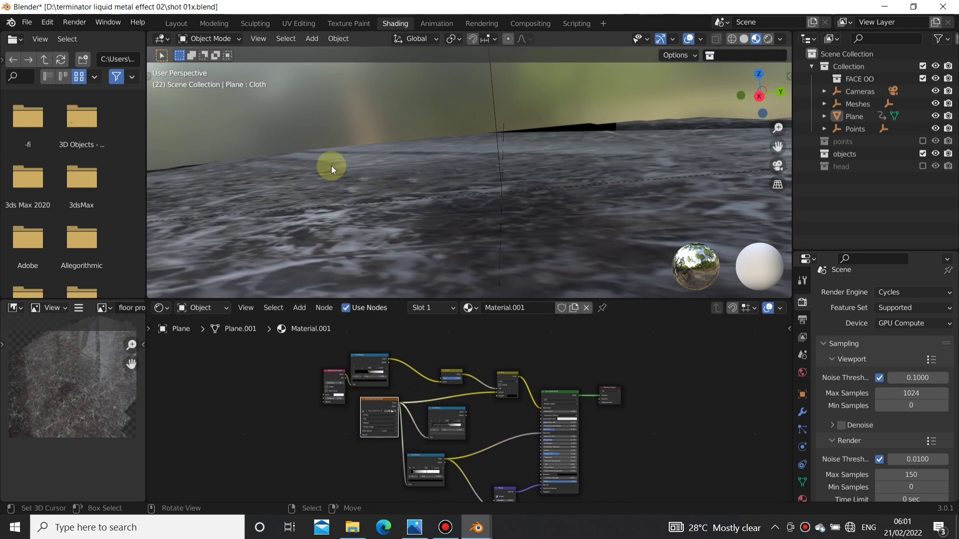
{"action": "left_click", "coordinate": [182, 18]}
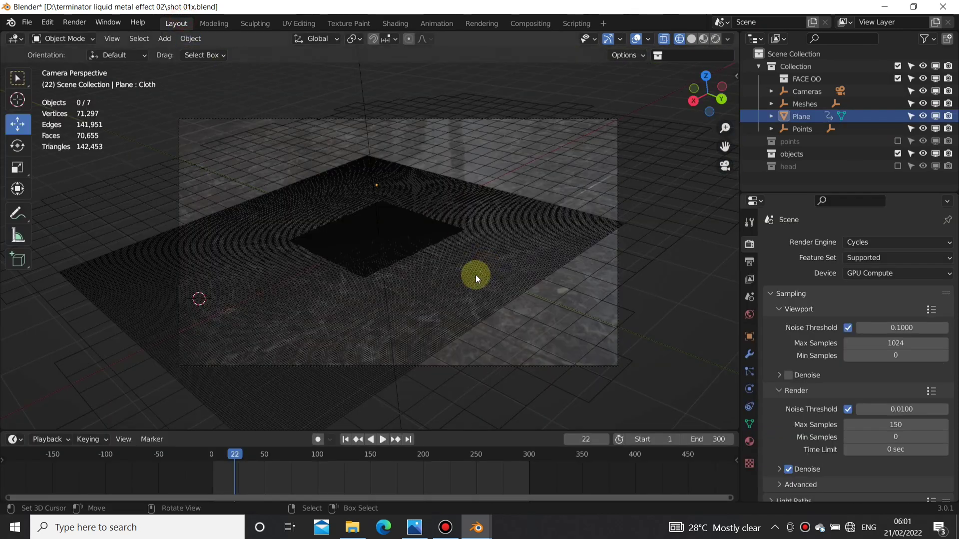
{"action": "mouse_move", "coordinate": [475, 274]}
{"action": "middle_mouse_down"}
{"action": "mouse_move", "coordinate": [486, 293]}
{"action": "mouse_move", "coordinate": [418, 296]}
{"action": "mouse_move", "coordinate": [399, 326]}
{"action": "mouse_move", "coordinate": [510, 257]}
{"action": "mouse_move", "coordinate": [587, 319]}
{"action": "mouse_move", "coordinate": [498, 292]}
{"action": "mouse_move", "coordinate": [385, 292]}
{"action": "mouse_move", "coordinate": [385, 280]}
{"action": "middle_mouse_up"}
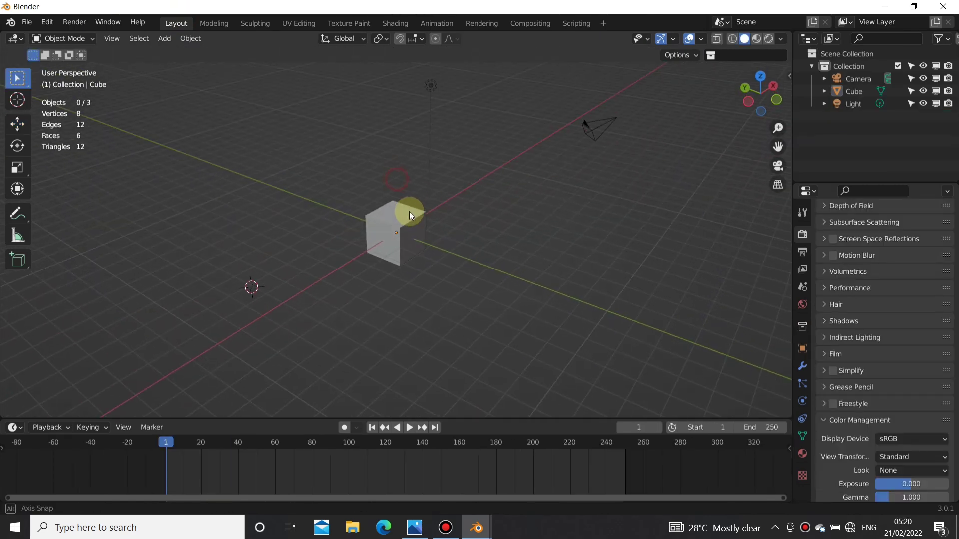
Step: Delete all objects from a new scene and snap the 3D cursor to the world origin
{"action": "middle_click_drag", "start_coordinate": [409, 211], "coordinate": [414, 310]}
{"action": "key", "text": "a"}
{"action": "key", "text": "Delete"}
{"action": "key", "text": "shift+s"}
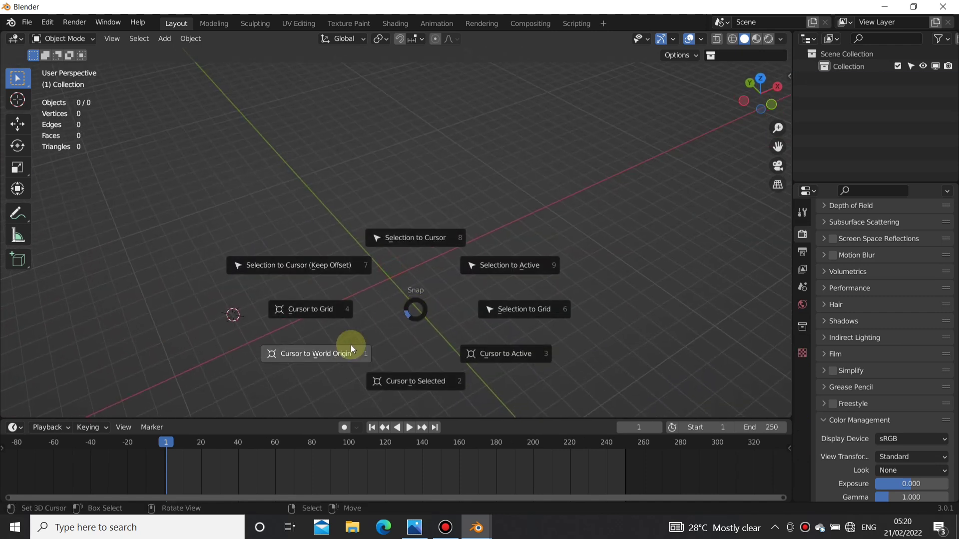
{"action": "left_click", "coordinate": [348, 347]}
Step: Add a plane mesh at the world origin and scale it up
{"action": "middle_click_drag", "start_coordinate": [352, 340], "coordinate": [410, 228]}
{"action": "middle_click_drag", "start_coordinate": [377, 263], "coordinate": [406, 197]}
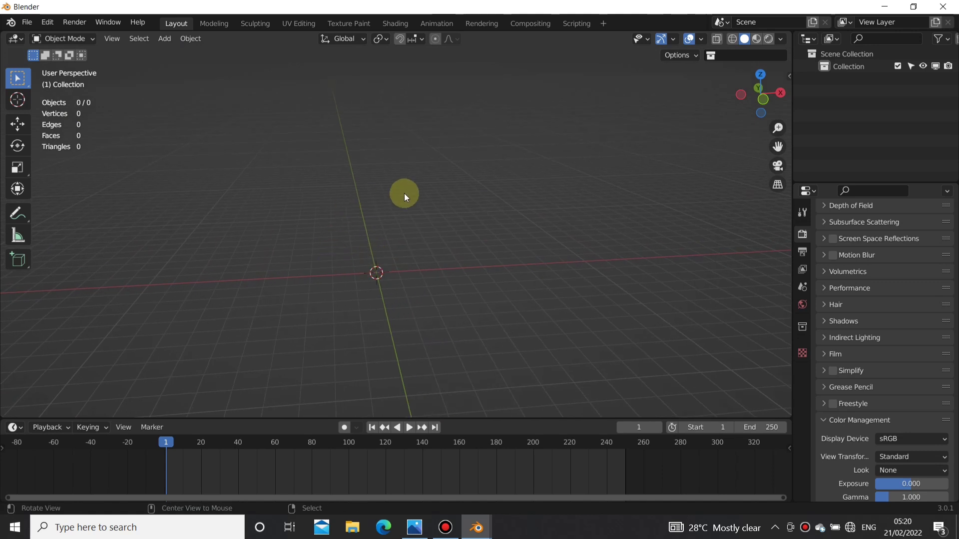
{"action": "middle_click_drag", "start_coordinate": [436, 245], "coordinate": [434, 289]}
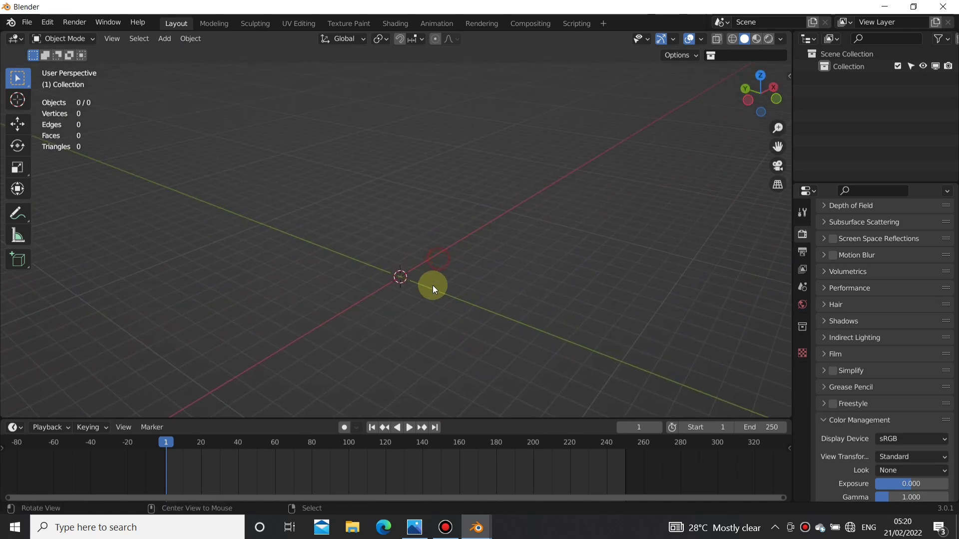
{"action": "key", "text": "shift+a"}
{"action": "mouse_move", "coordinate": [423, 262]}
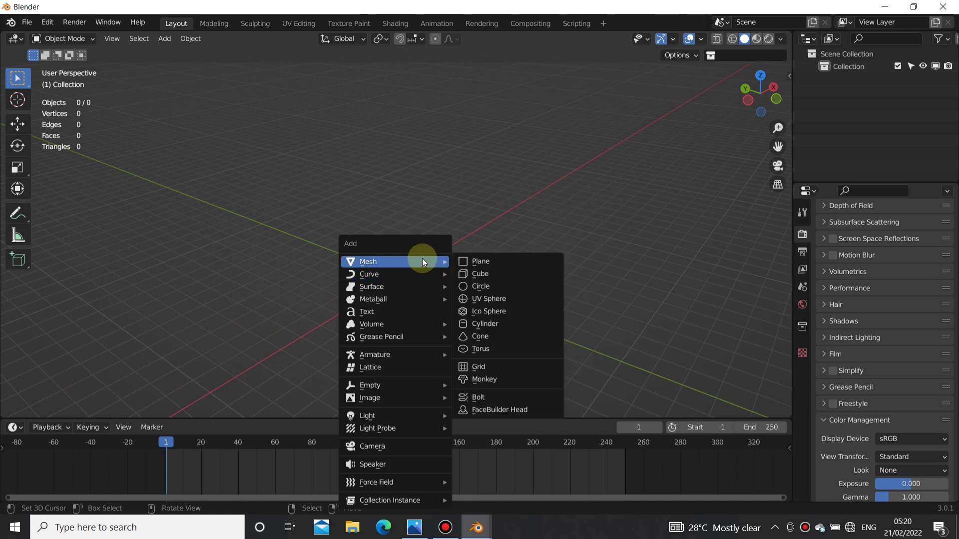
{"action": "left_click", "coordinate": [472, 261]}
{"action": "left_click_drag", "start_coordinate": [494, 260], "coordinate": [463, 211], "text": "alt"}
{"action": "scroll", "coordinate": [379, 292], "scroll_direction": "up", "scroll_amount": 5}
{"action": "key", "text": "s"}
{"action": "left_click", "coordinate": [552, 289]}
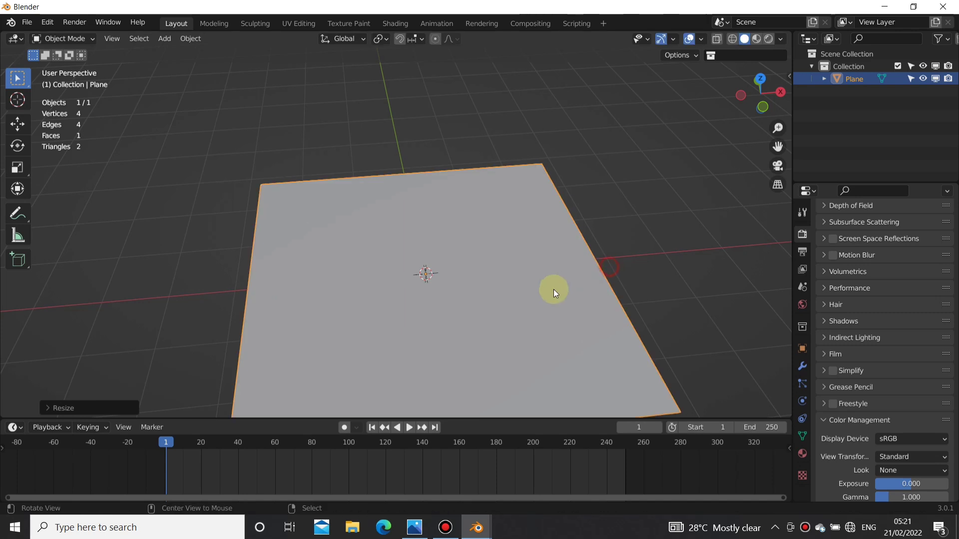
{"action": "left_click_drag", "start_coordinate": [553, 289], "coordinate": [465, 300], "text": "alt"}
{"action": "key", "text": "s"}
{"action": "left_click", "coordinate": [552, 283]}
Step: Subdivide the plane's mesh with 40 cuts and return to Object Mode
{"action": "key", "text": "Tab"}
{"action": "scroll", "coordinate": [482, 291], "scroll_direction": "down", "scroll_amount": 4}
{"action": "right_click", "coordinate": [465, 299]}
{"action": "left_click", "coordinate": [437, 238]}
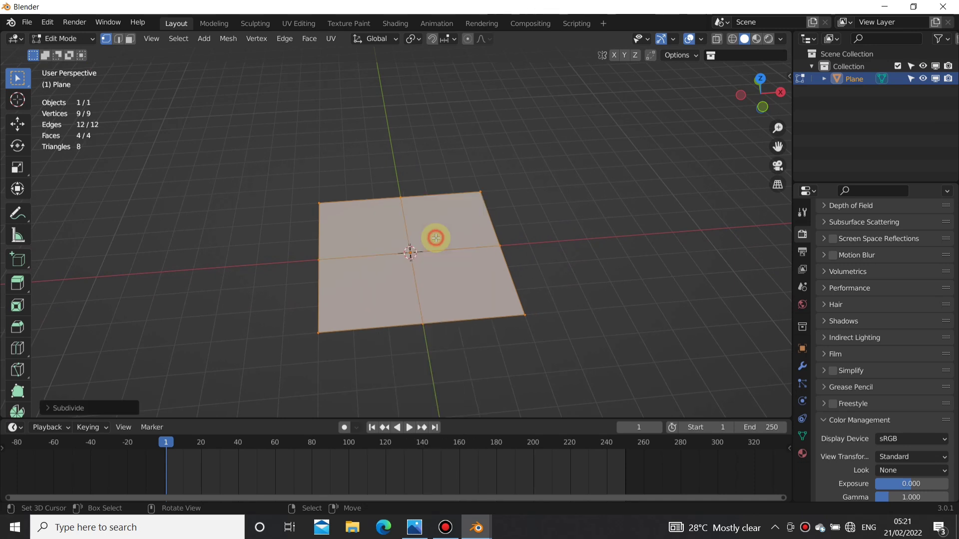
{"action": "left_click", "coordinate": [50, 408]}
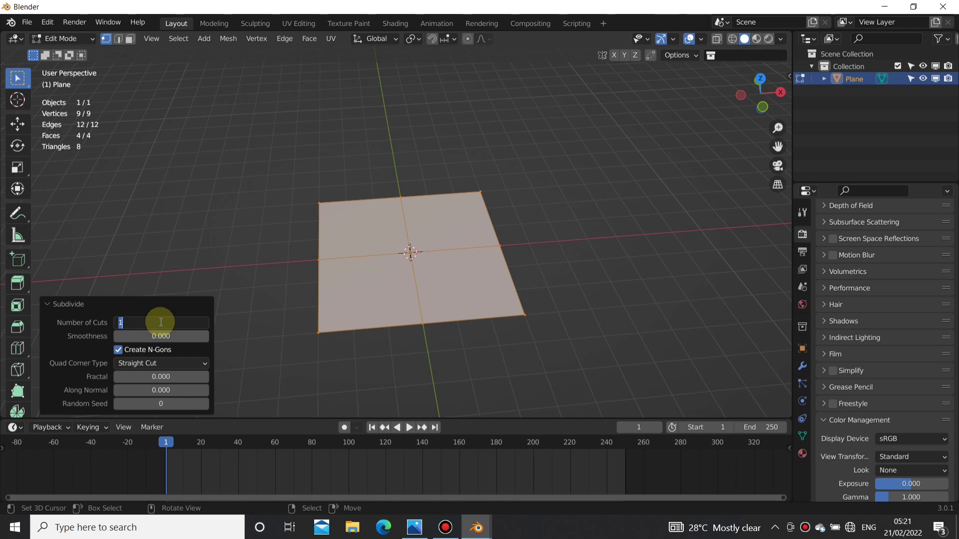
{"action": "left_click", "coordinate": [161, 322]}
{"action": "type", "text": "40"}
{"action": "key", "text": "Return"}
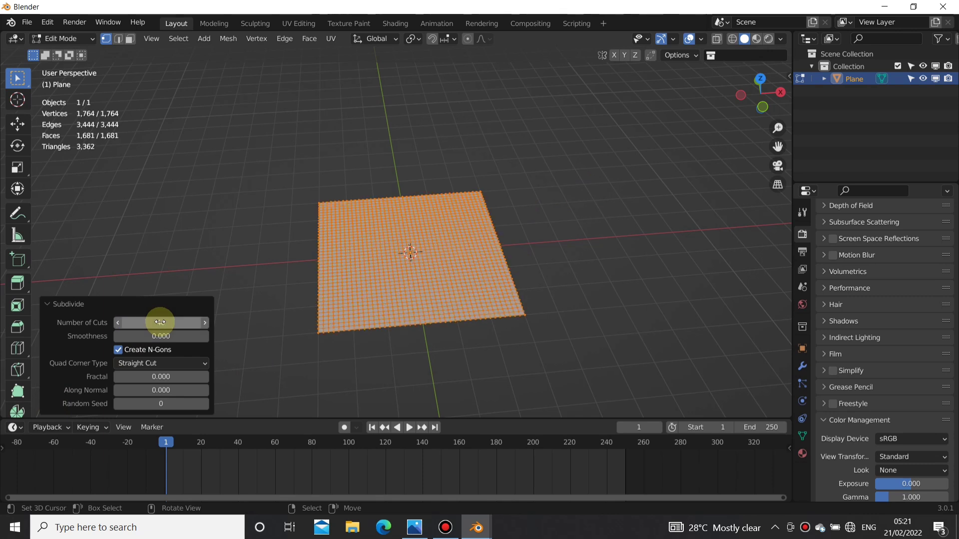
{"action": "key", "text": "Tab"}
Step: Add a Monkey mesh at the centre of the plane
{"action": "middle_click_drag", "start_coordinate": [432, 268], "coordinate": [456, 282]}
{"action": "scroll", "coordinate": [421, 225], "scroll_direction": "up", "scroll_amount": 4}
{"action": "scroll", "coordinate": [426, 298], "scroll_direction": "down", "scroll_amount": 3}
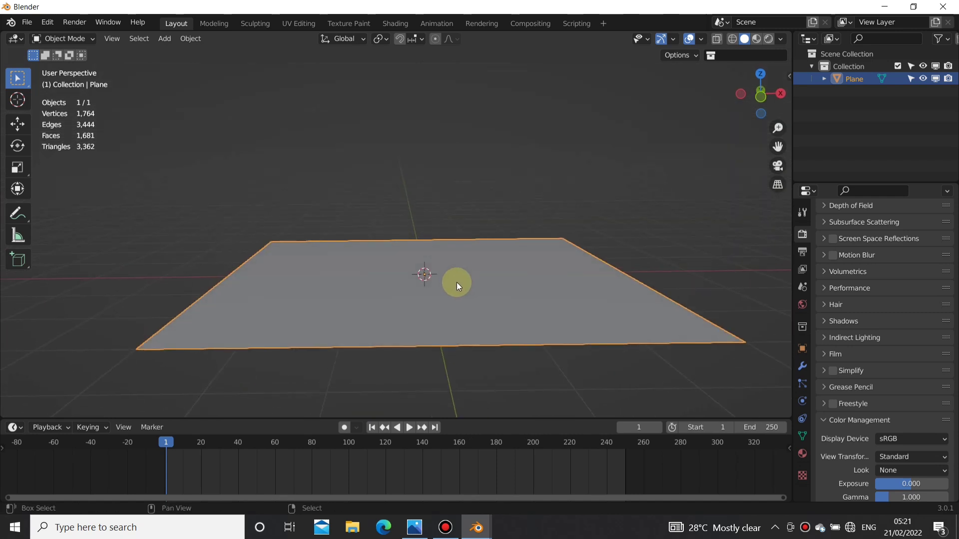
{"action": "key", "text": "shift+a"}
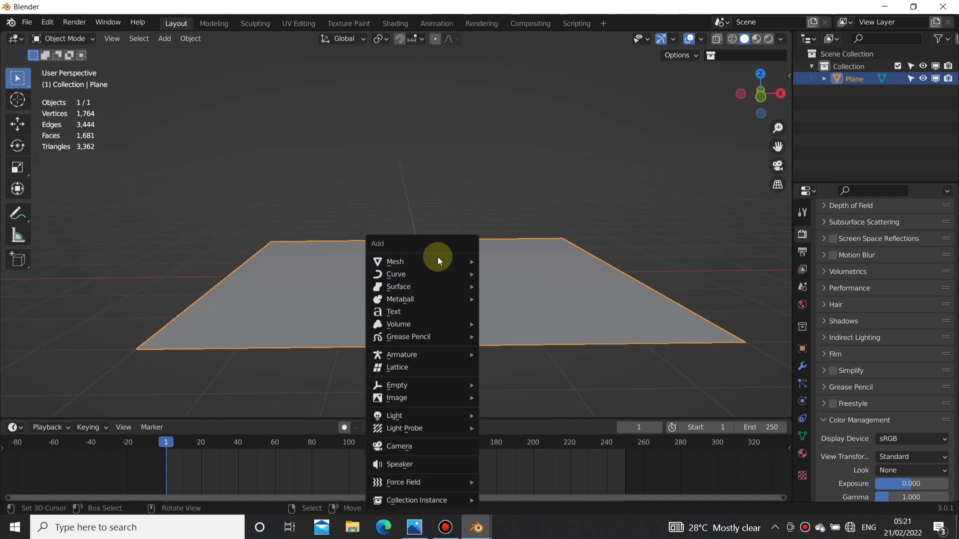
{"action": "mouse_move", "coordinate": [437, 257]}
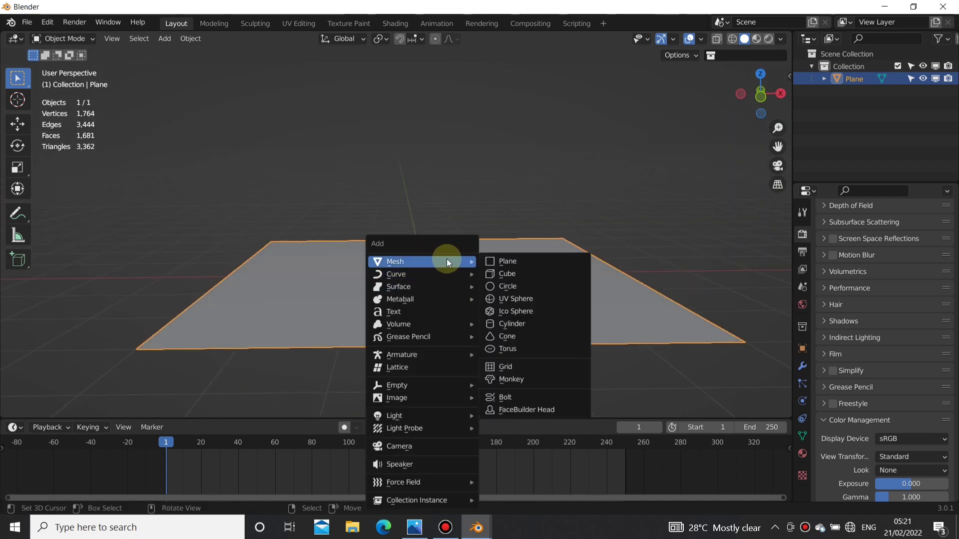
{"action": "left_click", "coordinate": [514, 379]}
{"action": "middle_click_drag", "start_coordinate": [514, 373], "coordinate": [468, 298]}
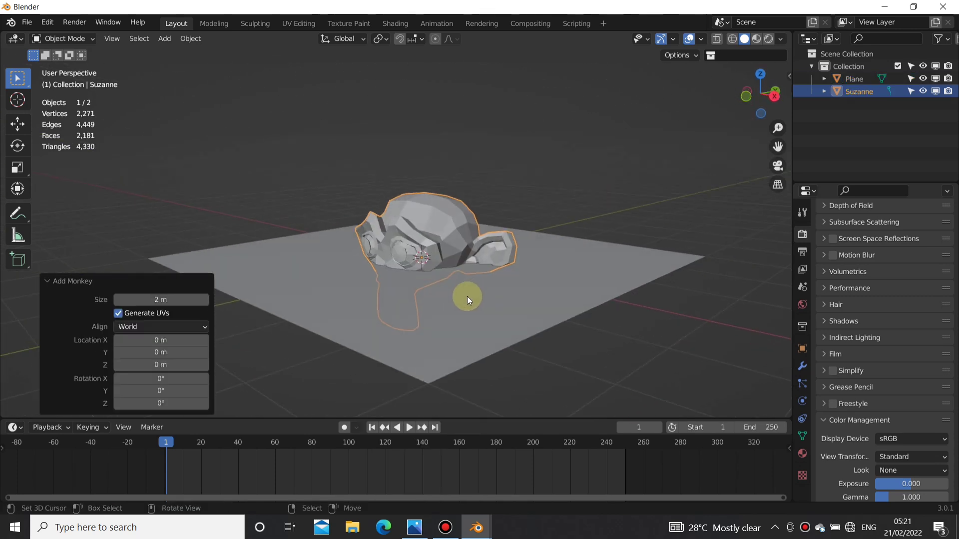
Step: Give the monkey head a level 2 subdivision surface and shade it smooth
{"action": "key", "text": "ctrl+2"}
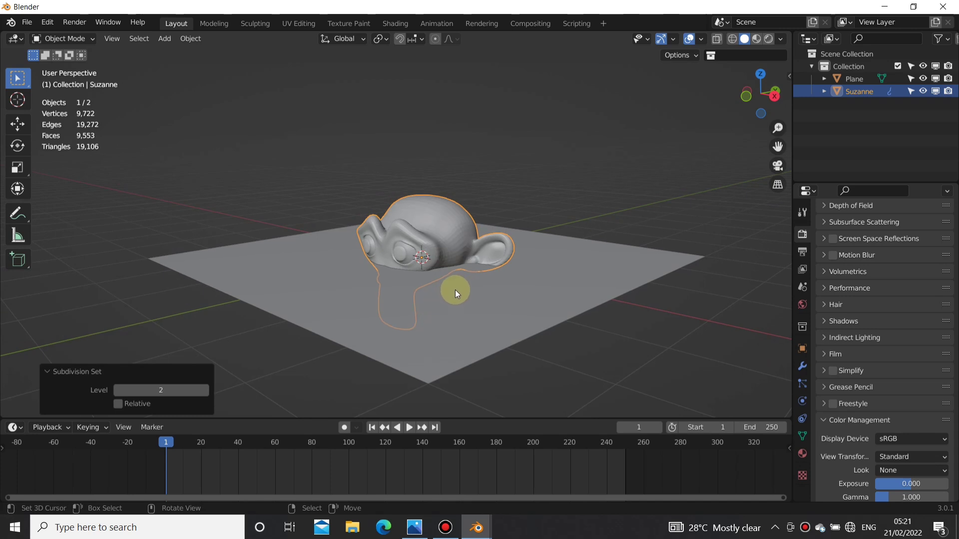
{"action": "right_click", "coordinate": [455, 290]}
{"action": "left_click", "coordinate": [454, 290]}
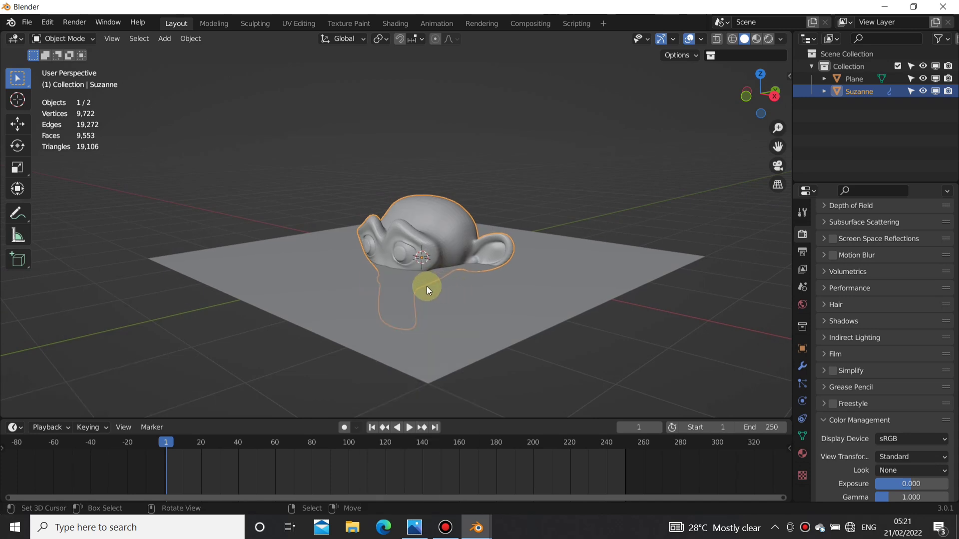
Step: Rotate the monkey head about 66.7° in the right orthographic view so its face points upward
{"action": "middle_click_drag", "start_coordinate": [426, 287], "coordinate": [370, 271]}
{"action": "key", "text": "KP_3"}
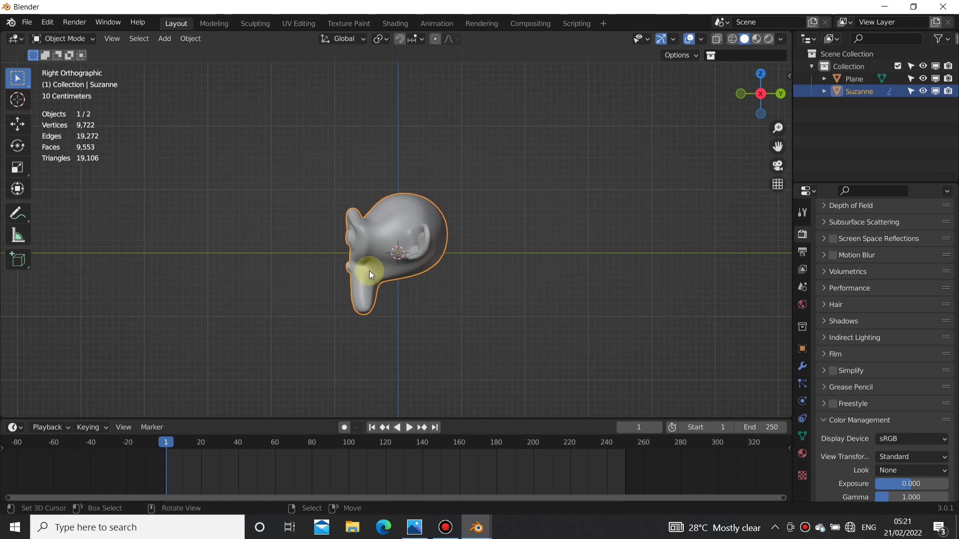
{"action": "key", "text": "r"}
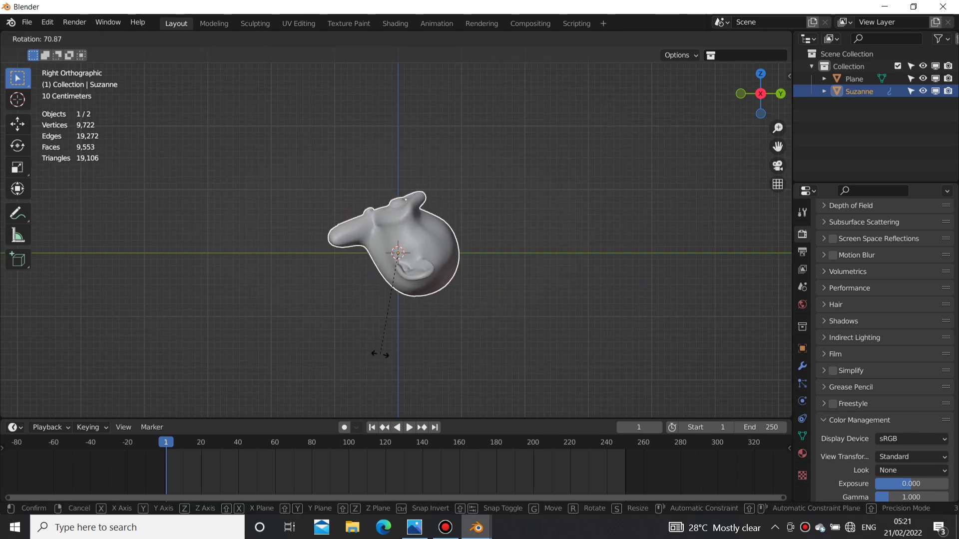
{"action": "left_click", "coordinate": [397, 352]}
{"action": "middle_click_drag", "start_coordinate": [386, 221], "coordinate": [208, 259]}
{"action": "middle_click_drag", "start_coordinate": [437, 290], "coordinate": [402, 238]}
Step: Move the monkey head down about 1.06 m along Z so it sits below the plane
{"action": "left_click", "coordinate": [18, 127]}
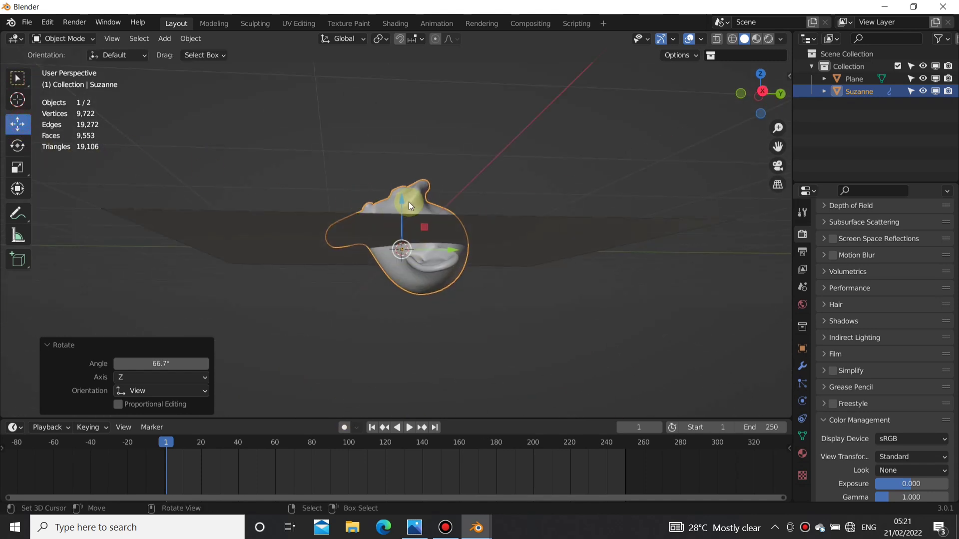
{"action": "key", "text": "KP_3"}
{"action": "left_click_drag", "start_coordinate": [396, 232], "coordinate": [379, 269]}
{"action": "scroll", "coordinate": [400, 263], "scroll_direction": "up", "scroll_amount": 5}
{"action": "scroll", "coordinate": [399, 261], "scroll_direction": "up", "scroll_amount": 3}
{"action": "middle_click_drag", "start_coordinate": [423, 271], "coordinate": [389, 157], "text": "shift"}
{"action": "middle_click_drag", "start_coordinate": [422, 223], "coordinate": [453, 186]}
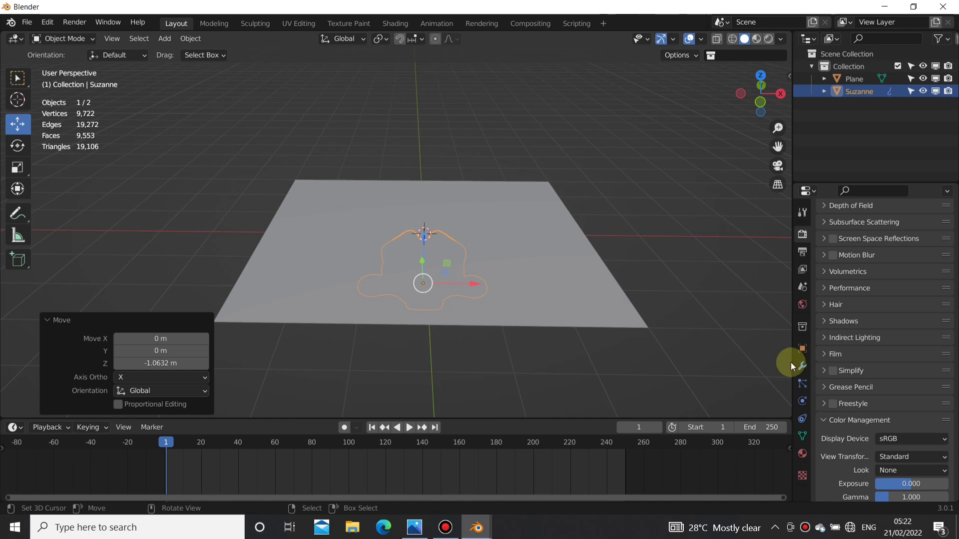
Step: Open the monkey head's physics properties and widen the properties area
{"action": "middle_click_drag", "start_coordinate": [349, 268], "coordinate": [381, 248]}
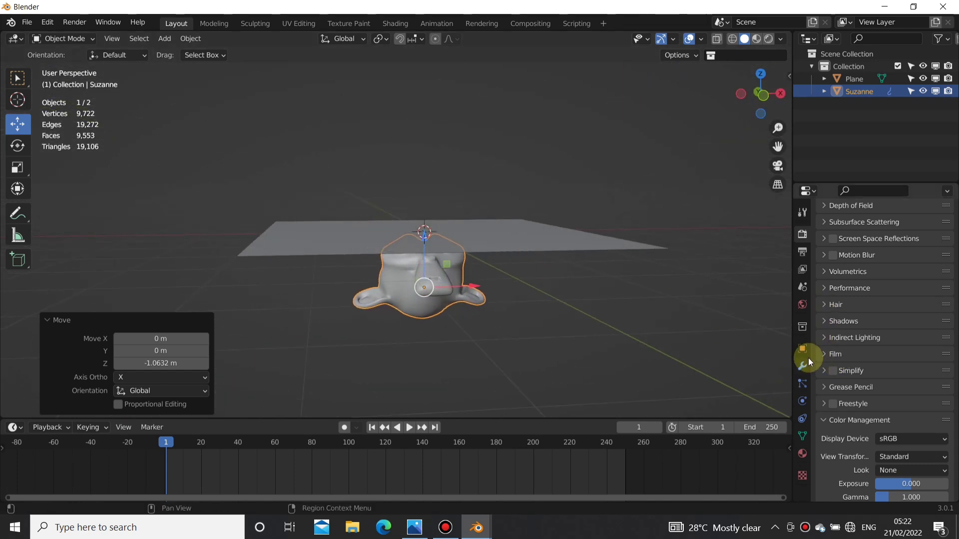
{"action": "left_click", "coordinate": [802, 400]}
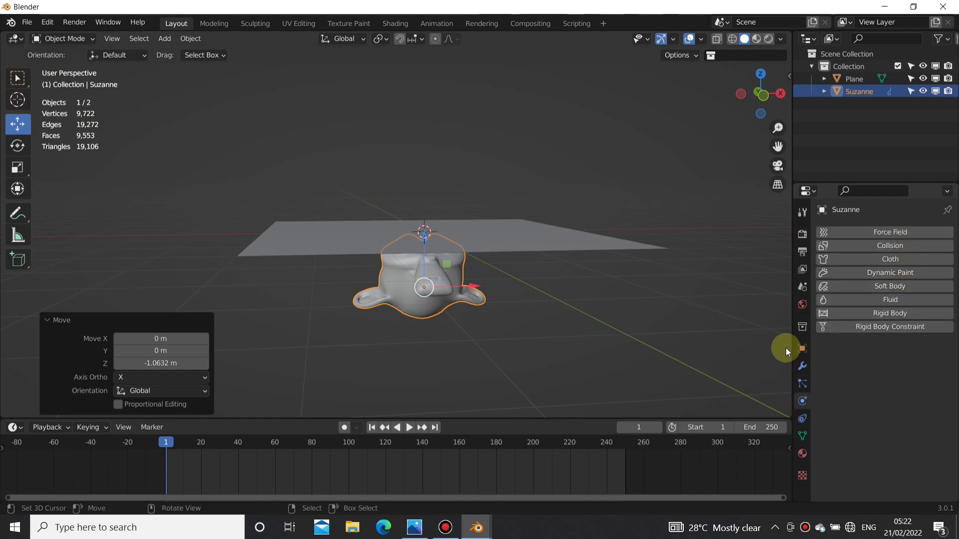
{"action": "left_click_drag", "start_coordinate": [781, 348], "coordinate": [732, 343]}
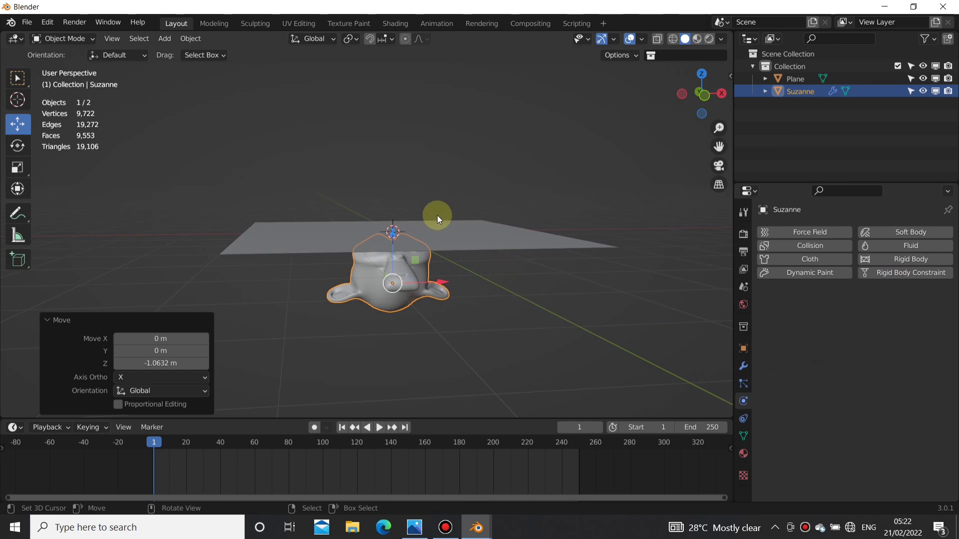
Step: Try Cloth physics on the monkey head by playing the simulation, and undo it
{"action": "middle_click_drag", "start_coordinate": [456, 209], "coordinate": [522, 243]}
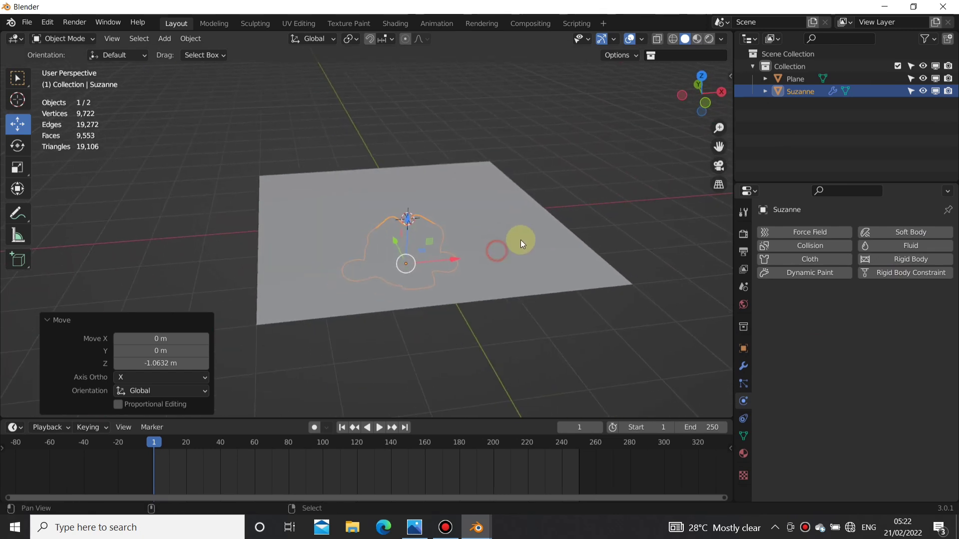
{"action": "left_click", "coordinate": [820, 263]}
{"action": "middle_click_drag", "start_coordinate": [465, 342], "coordinate": [404, 392]}
{"action": "left_click", "coordinate": [379, 428]}
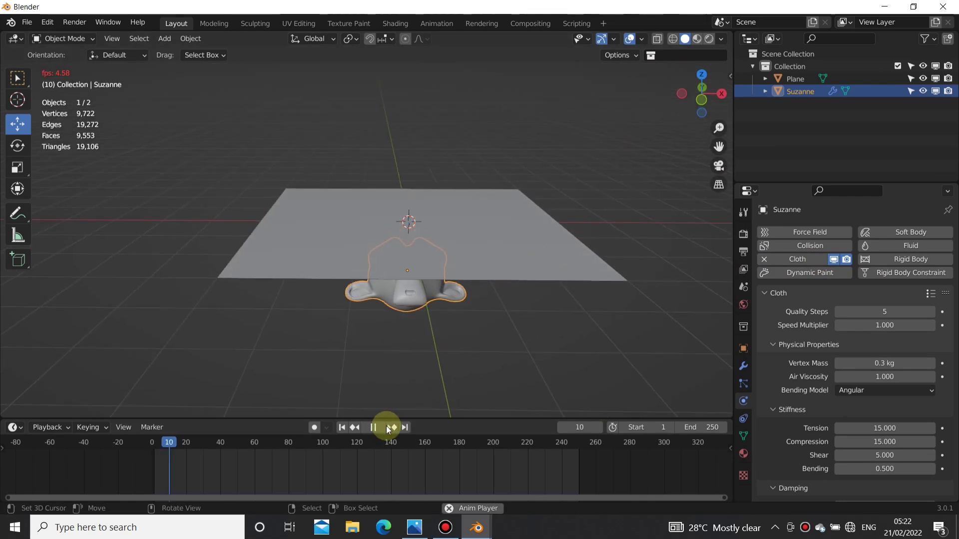
{"action": "left_click", "coordinate": [378, 428]}
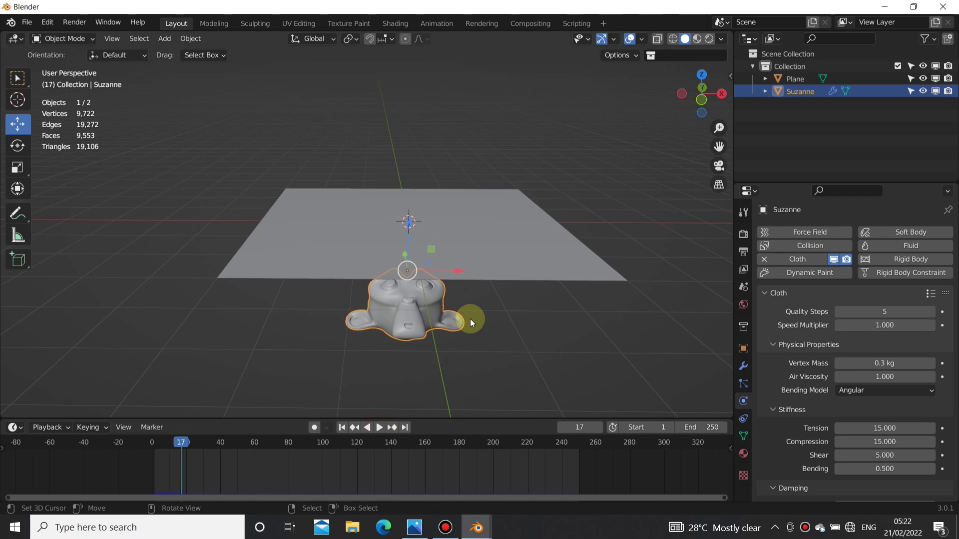
{"action": "key", "text": "ctrl+z"}
Step: Apply Cloth physics to the plane and Collision physics to the monkey head
{"action": "left_click", "coordinate": [503, 254]}
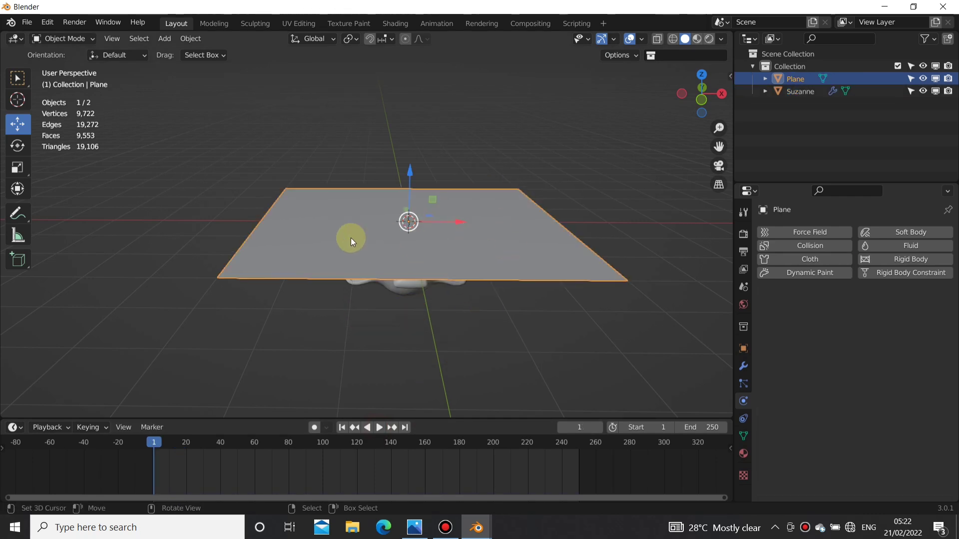
{"action": "left_click", "coordinate": [808, 258]}
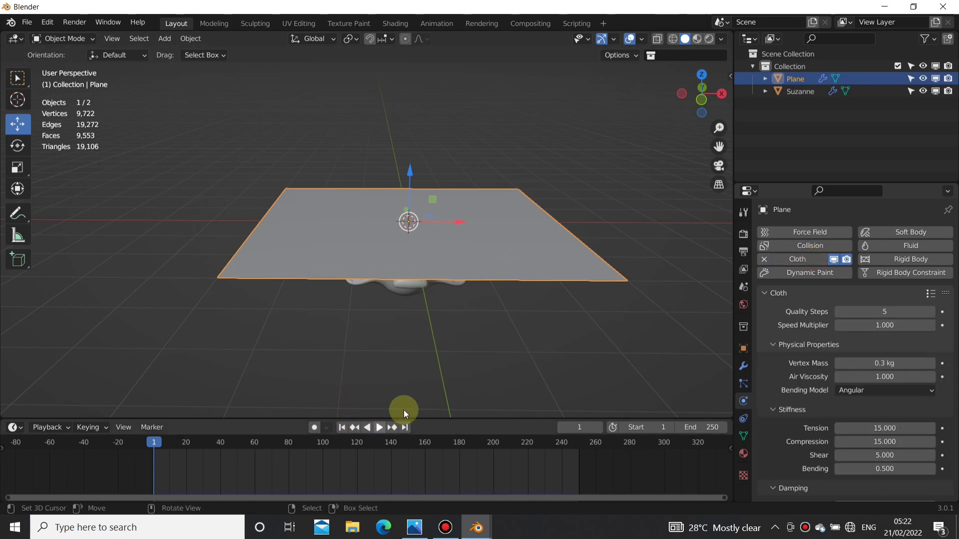
{"action": "left_click", "coordinate": [396, 292]}
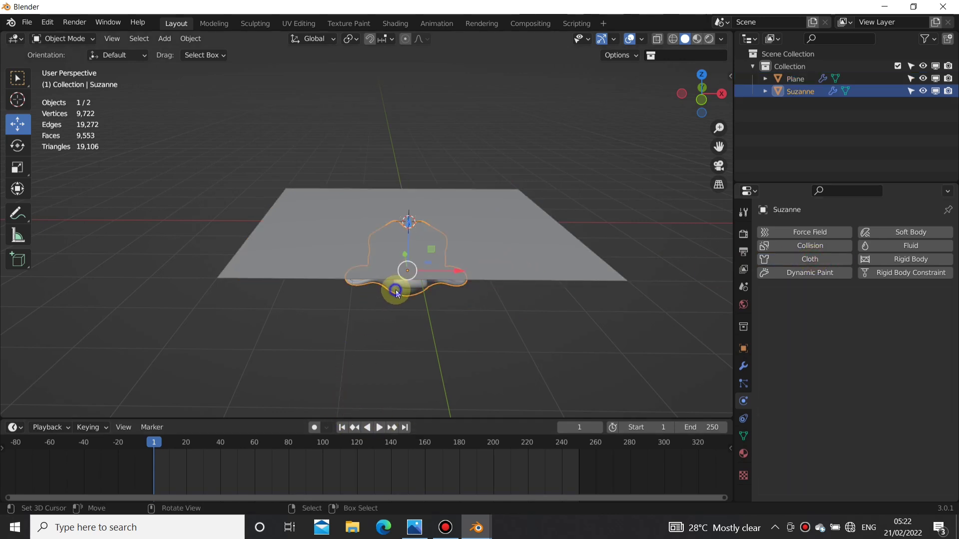
{"action": "left_click", "coordinate": [832, 248]}
Step: Play the simulation of the plane draping over the monkey head, inspect the folds and return to frame 1
{"action": "left_click", "coordinate": [514, 215]}
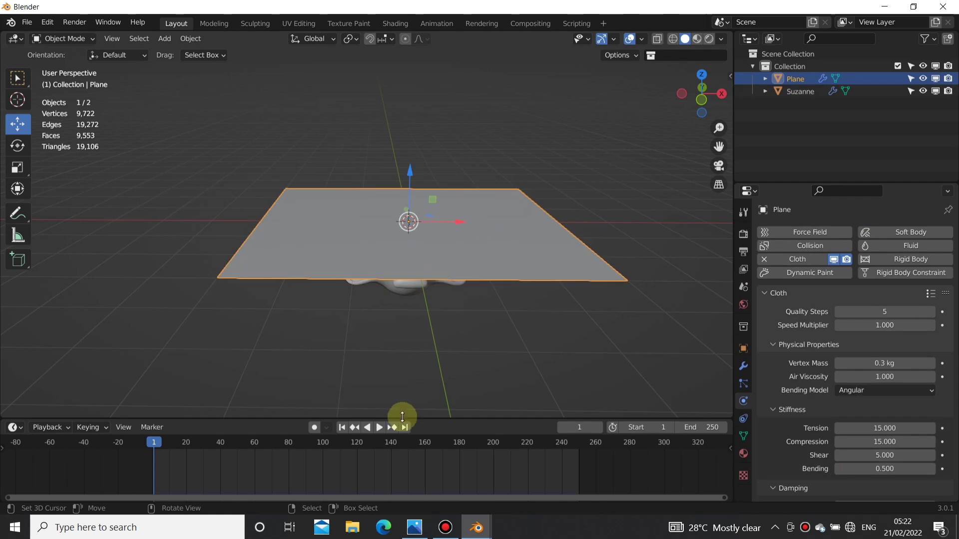
{"action": "left_click", "coordinate": [380, 428]}
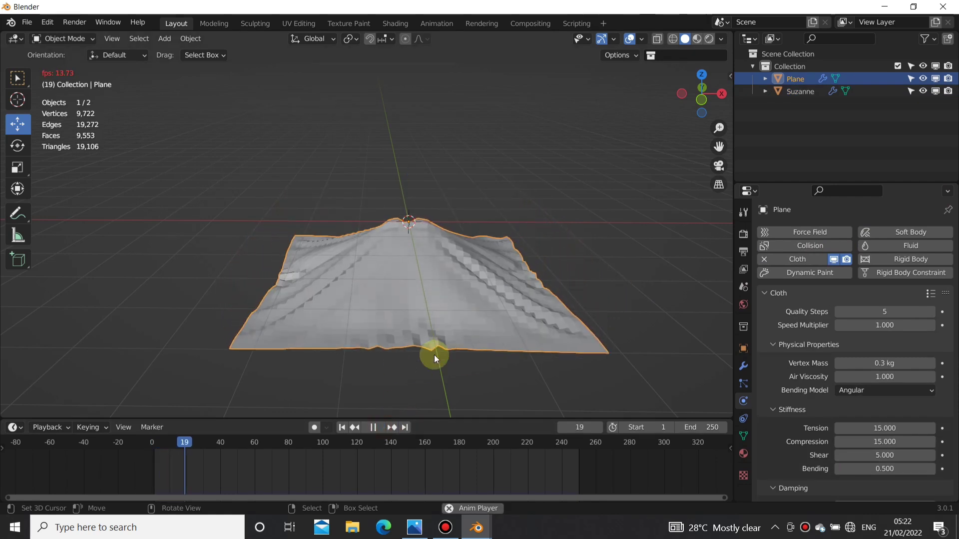
{"action": "left_click", "coordinate": [373, 428]}
{"action": "middle_click_drag", "start_coordinate": [379, 244], "coordinate": [493, 250]}
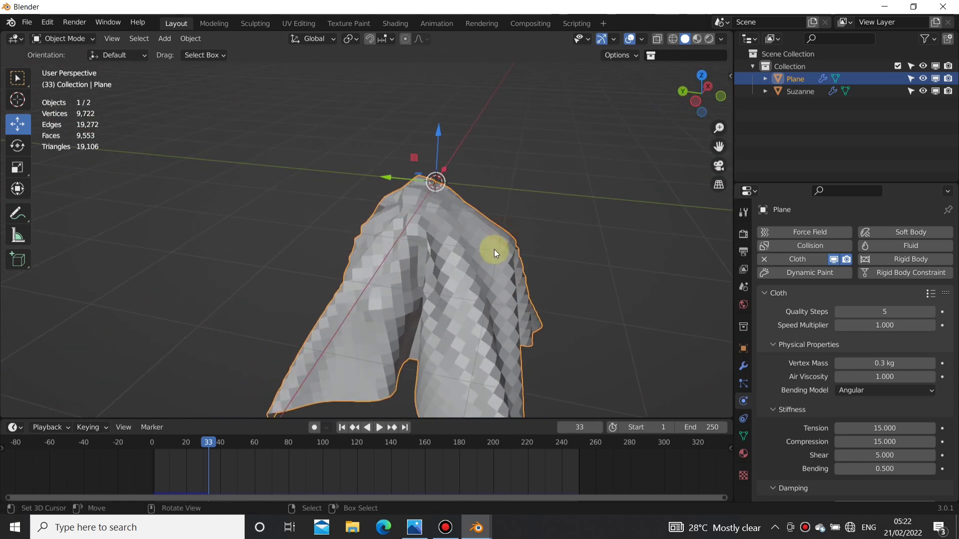
{"action": "left_click", "coordinate": [343, 428]}
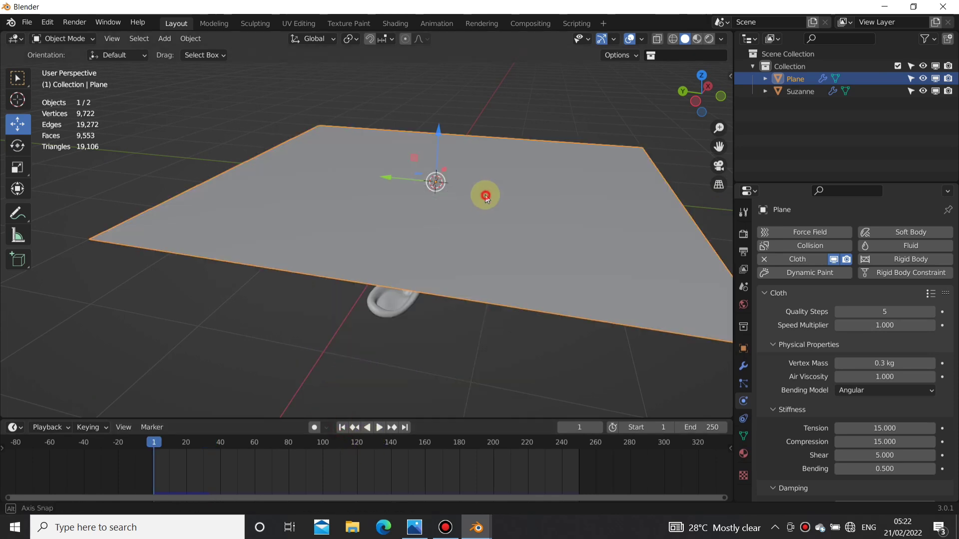
Step: Set the plane's cloth vertex mass to 30 kg and air viscosity to 0
{"action": "middle_click_drag", "start_coordinate": [481, 197], "coordinate": [636, 246]}
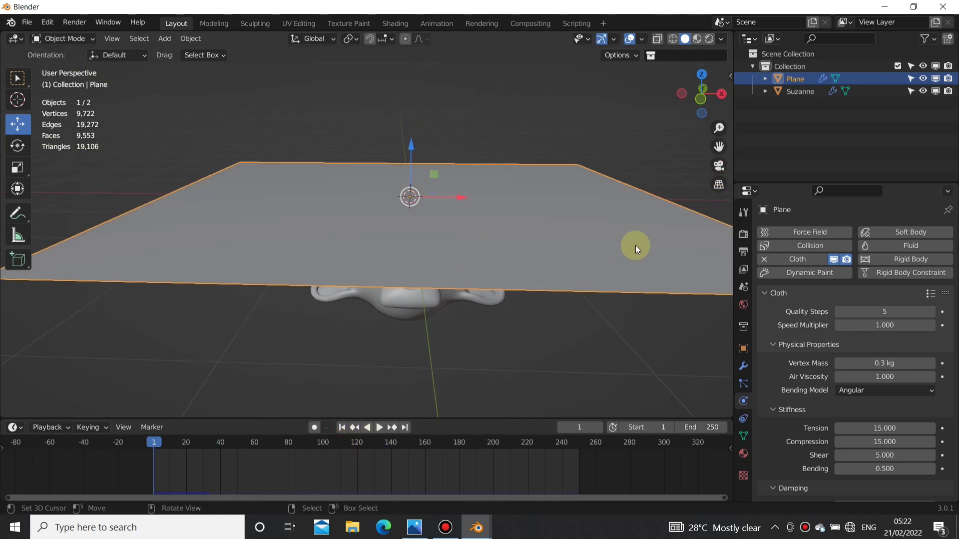
{"action": "scroll", "coordinate": [828, 335], "scroll_direction": "down", "scroll_amount": 1}
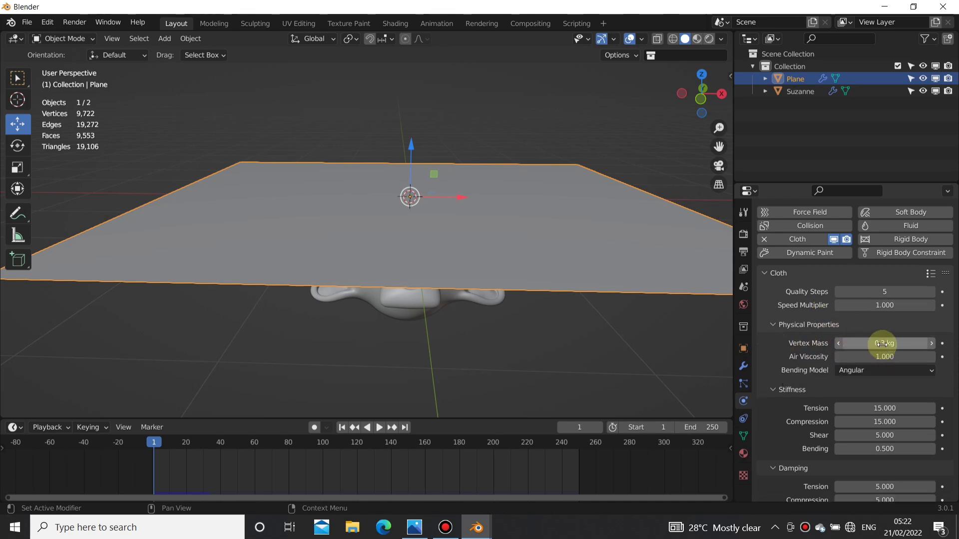
{"action": "left_click_drag", "start_coordinate": [877, 342], "coordinate": [877, 341]}
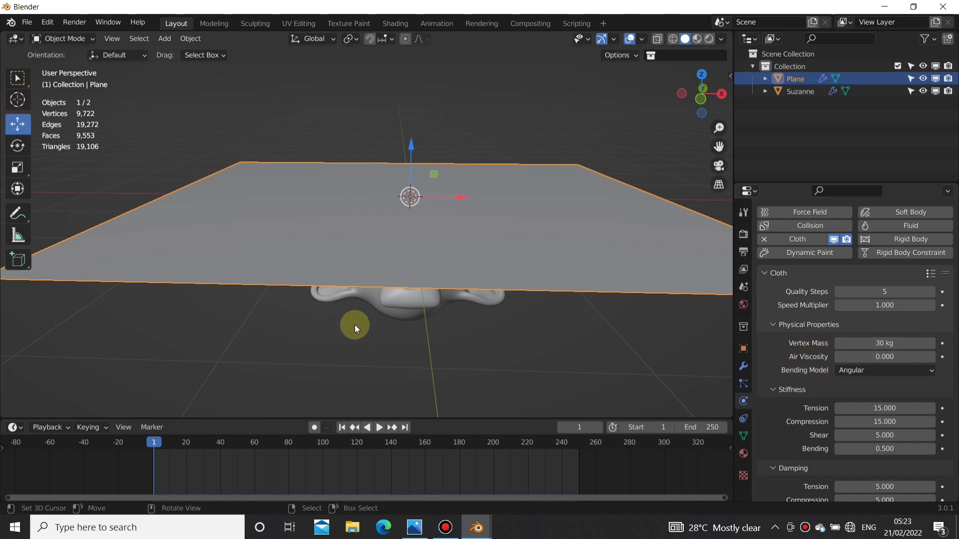
Step: Play the cloth simulation from frame 1, pause it and scrub to frame 14
{"action": "left_click", "coordinate": [379, 427]}
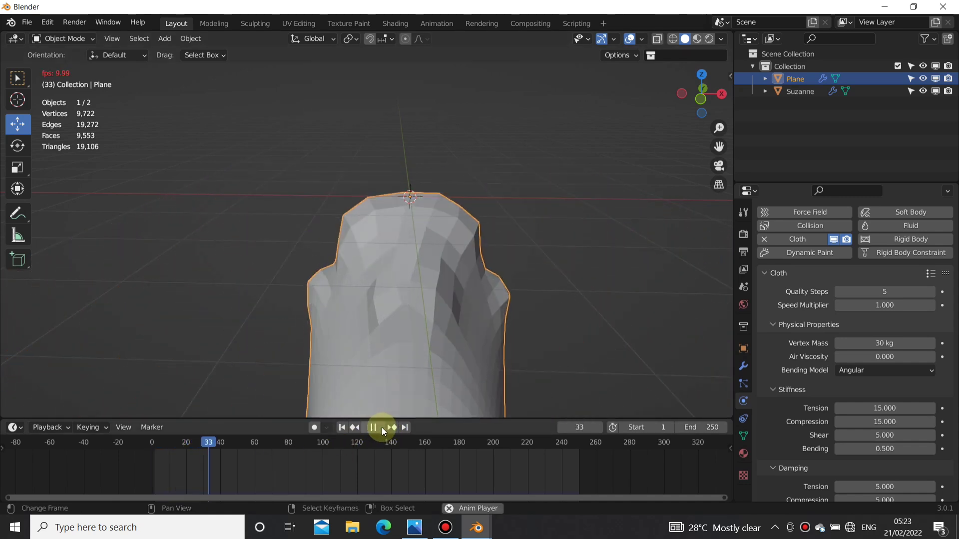
{"action": "left_click", "coordinate": [343, 428]}
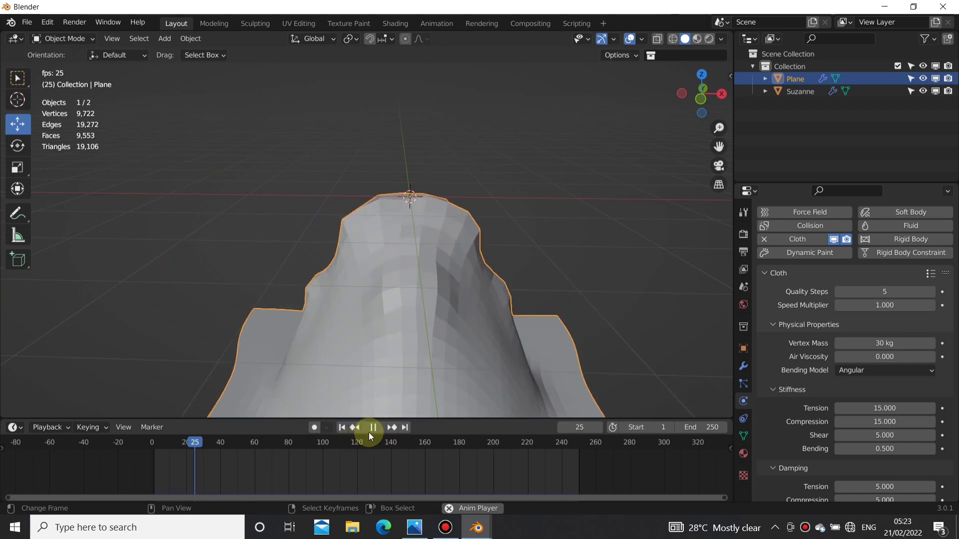
{"action": "left_click", "coordinate": [371, 428]}
{"action": "left_click", "coordinate": [197, 467]}
{"action": "left_click_drag", "start_coordinate": [197, 469], "coordinate": [179, 457]}
{"action": "mouse_move", "coordinate": [439, 235]}
{"action": "middle_mouse_down"}
{"action": "mouse_move", "coordinate": [456, 231]}
{"action": "mouse_move", "coordinate": [312, 249]}
{"action": "mouse_move", "coordinate": [472, 244]}
{"action": "mouse_move", "coordinate": [433, 241]}
{"action": "middle_mouse_up"}
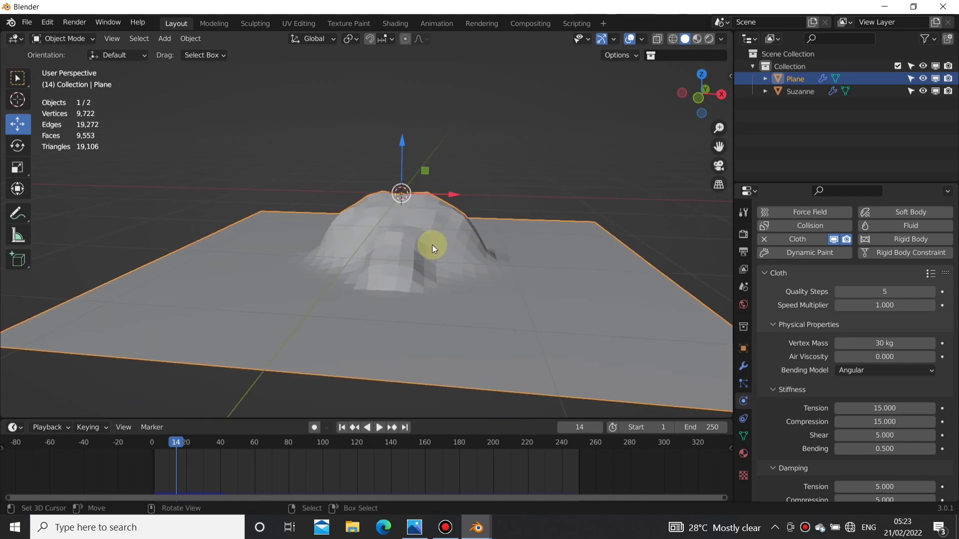
Step: Examine how the cloth wraps the monkey head at frame 14 from the side and the front
{"action": "key", "text": "KP_3"}
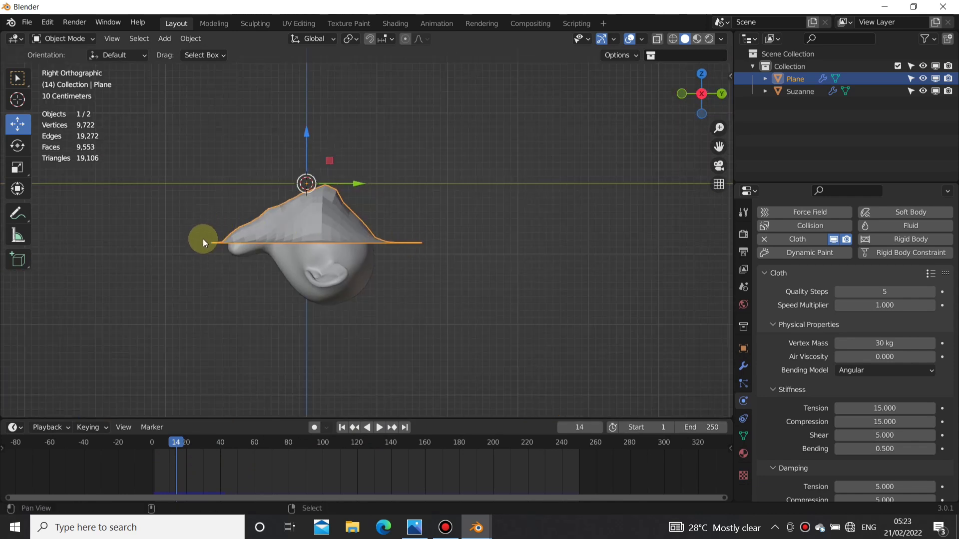
{"action": "scroll", "coordinate": [203, 239], "scroll_direction": "up", "scroll_amount": 2}
{"action": "middle_click_drag", "start_coordinate": [258, 248], "coordinate": [409, 260], "text": "shift"}
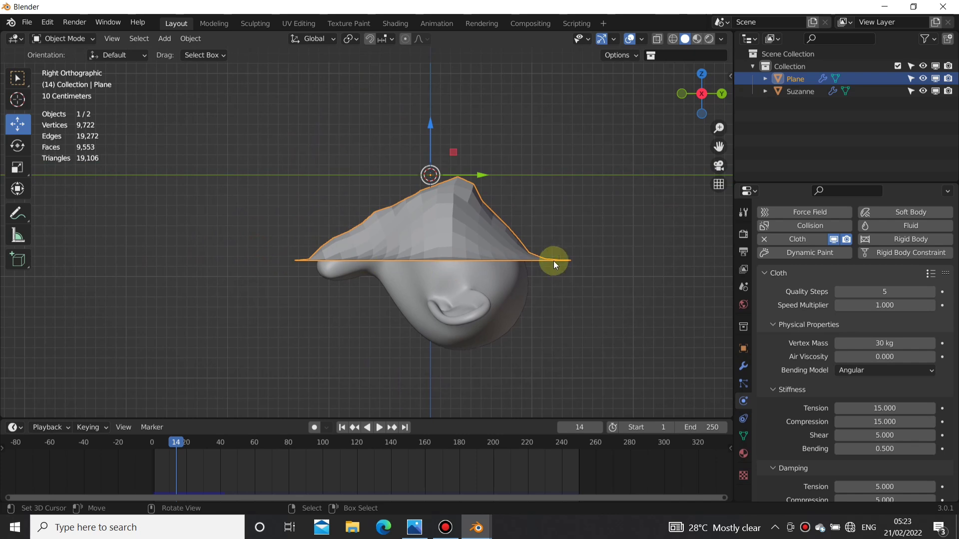
{"action": "scroll", "coordinate": [460, 261], "scroll_direction": "up", "scroll_amount": 5}
{"action": "middle_click_drag", "start_coordinate": [264, 276], "coordinate": [531, 263]}
{"action": "scroll", "coordinate": [531, 263], "scroll_direction": "down", "scroll_amount": 8}
{"action": "middle_click_drag", "start_coordinate": [466, 259], "coordinate": [347, 241]}
{"action": "scroll", "coordinate": [373, 265], "scroll_direction": "down", "scroll_amount": 4}
{"action": "scroll", "coordinate": [356, 234], "scroll_direction": "up", "scroll_amount": 3}
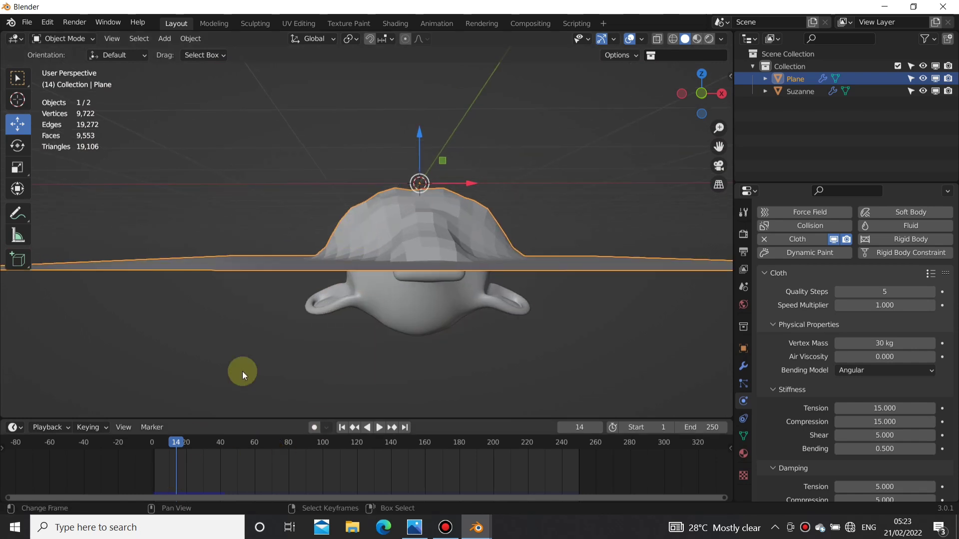
{"action": "scroll", "coordinate": [313, 271], "scroll_direction": "down", "scroll_amount": 4}
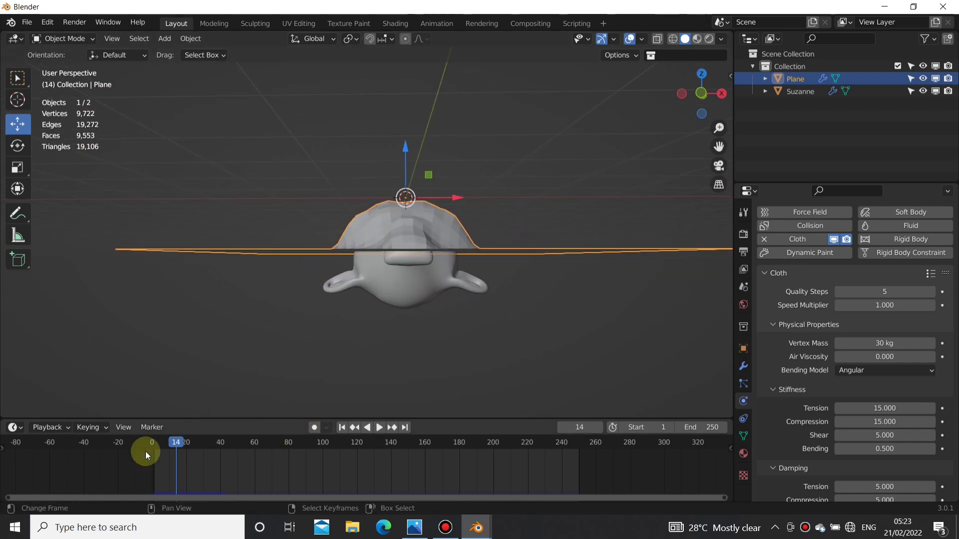
Step: Scrub to frame 17 and inspect the faceting of the draped cloth from several angles
{"action": "mouse_move", "coordinate": [174, 472]}
{"action": "left_mouse_down"}
{"action": "mouse_move", "coordinate": [161, 468]}
{"action": "mouse_move", "coordinate": [187, 479]}
{"action": "mouse_move", "coordinate": [163, 469]}
{"action": "mouse_move", "coordinate": [181, 469]}
{"action": "left_mouse_up"}
{"action": "middle_click_drag", "start_coordinate": [289, 382], "coordinate": [420, 349]}
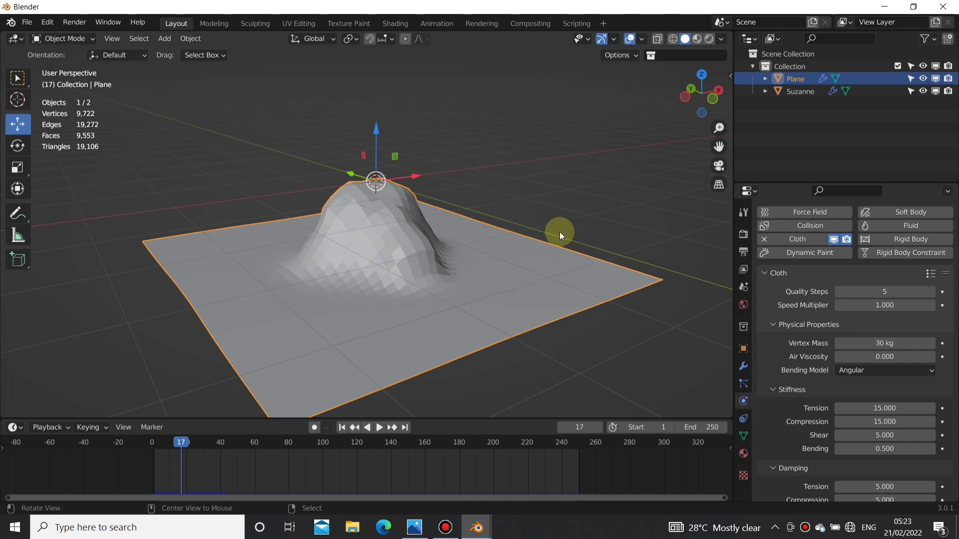
{"action": "left_click_drag", "start_coordinate": [555, 249], "coordinate": [403, 272], "text": "alt"}
{"action": "scroll", "coordinate": [441, 275], "scroll_direction": "down", "scroll_amount": 5}
{"action": "scroll", "coordinate": [374, 217], "scroll_direction": "up", "scroll_amount": 2}
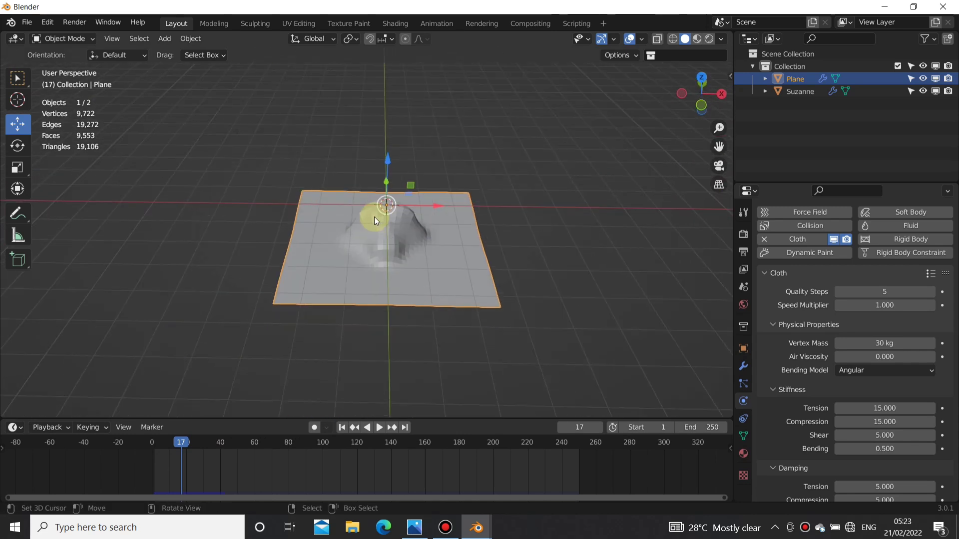
{"action": "scroll", "coordinate": [374, 217], "scroll_direction": "up", "scroll_amount": 4}
{"action": "left_click_drag", "start_coordinate": [322, 229], "coordinate": [339, 248], "text": "alt"}
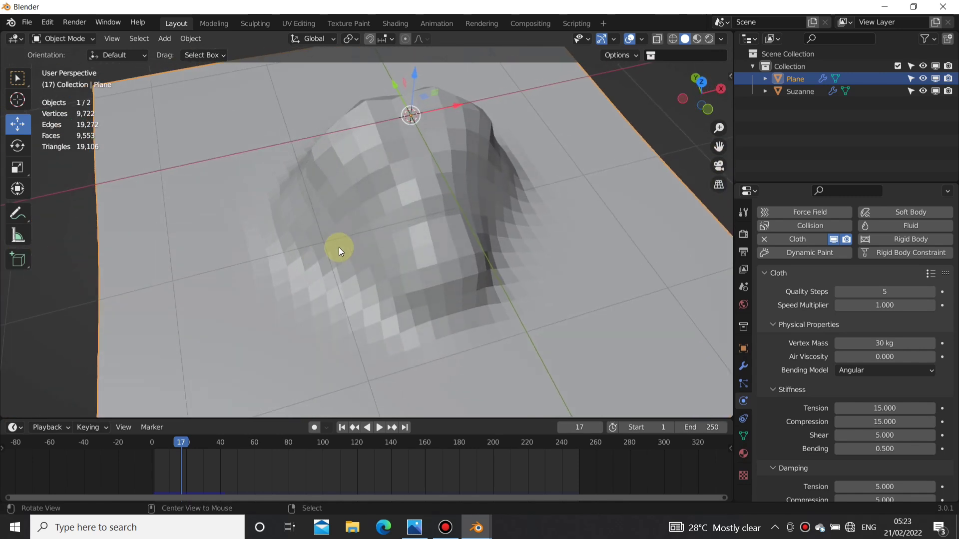
{"action": "scroll", "coordinate": [423, 234], "scroll_direction": "down", "scroll_amount": 5}
{"action": "left_click_drag", "start_coordinate": [443, 239], "coordinate": [410, 185], "text": "alt"}
{"action": "scroll", "coordinate": [421, 242], "scroll_direction": "up", "scroll_amount": 6}
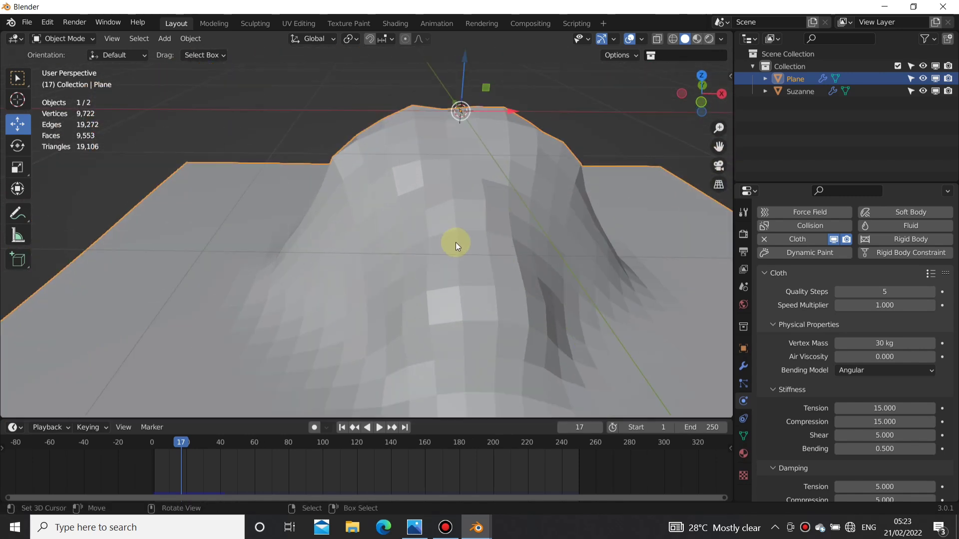
{"action": "scroll", "coordinate": [456, 242], "scroll_direction": "down", "scroll_amount": 6}
Step: Subdivide the whole plane mesh with one cut in Edit Mode
{"action": "key", "text": "Tab"}
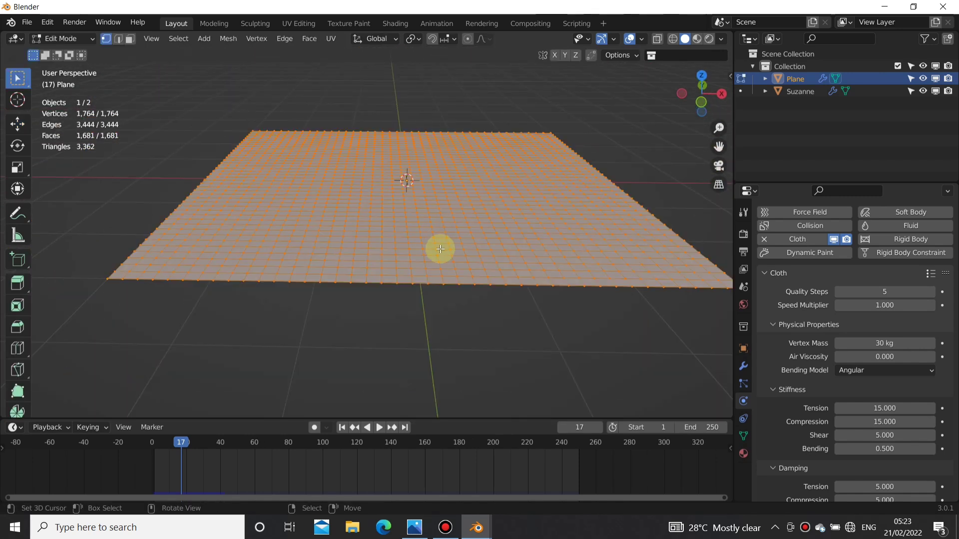
{"action": "right_click", "coordinate": [439, 221]}
{"action": "left_click", "coordinate": [414, 220]}
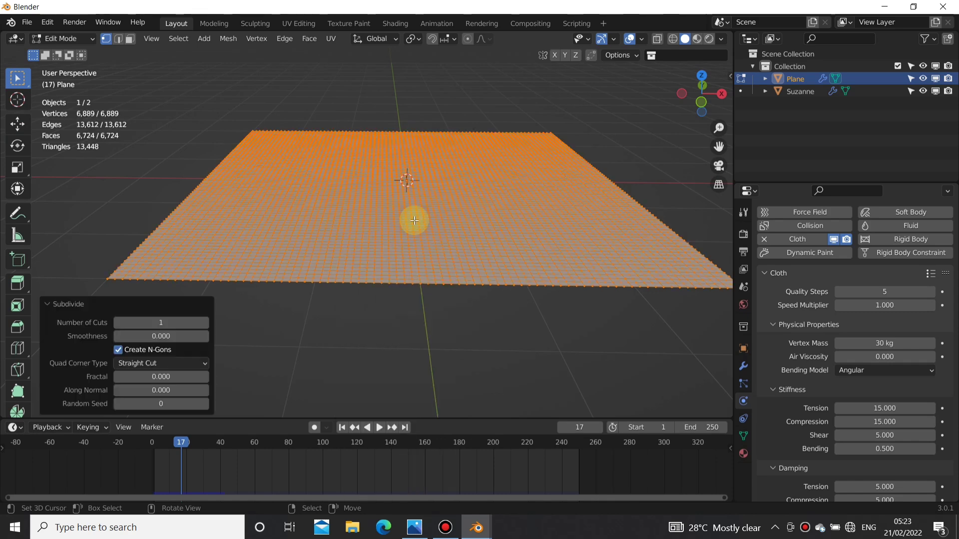
Step: In top wireframe view, select the plane's central area around the monkey head, subdivide it with one cut and return to Object Mode
{"action": "scroll", "coordinate": [442, 244], "scroll_direction": "up", "scroll_amount": 1}
{"action": "middle_click_drag", "start_coordinate": [442, 244], "coordinate": [409, 231]}
{"action": "key", "text": "alt+a"}
{"action": "key", "text": "shift+z"}
{"action": "key", "text": "KP_7"}
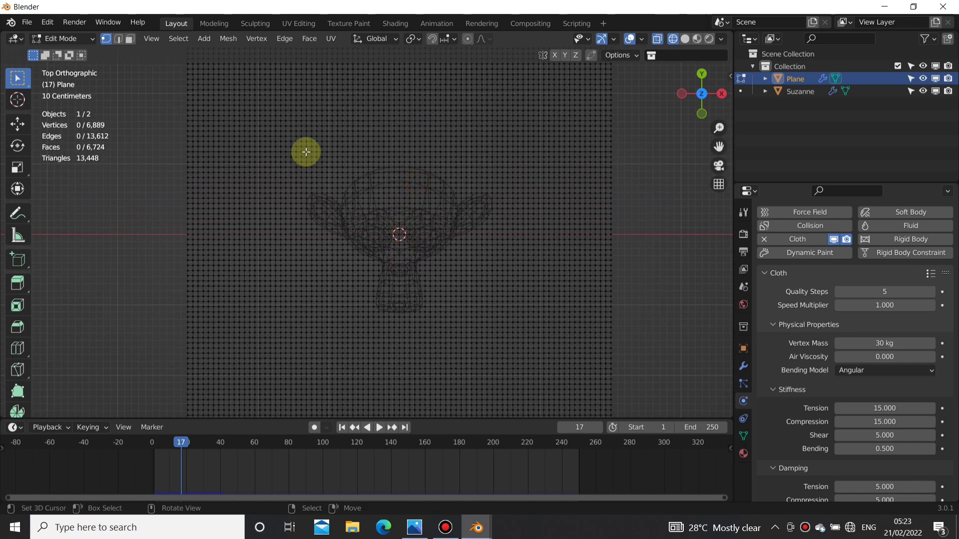
{"action": "left_click_drag", "start_coordinate": [306, 152], "coordinate": [515, 350]}
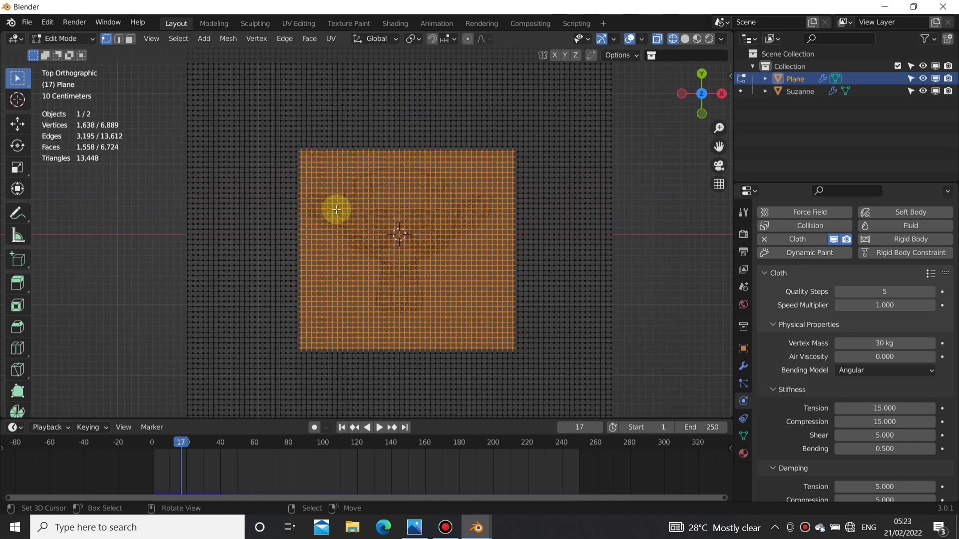
{"action": "left_click", "coordinate": [267, 133]}
{"action": "left_click_drag", "start_coordinate": [270, 125], "coordinate": [530, 353]}
{"action": "right_click", "coordinate": [521, 339]}
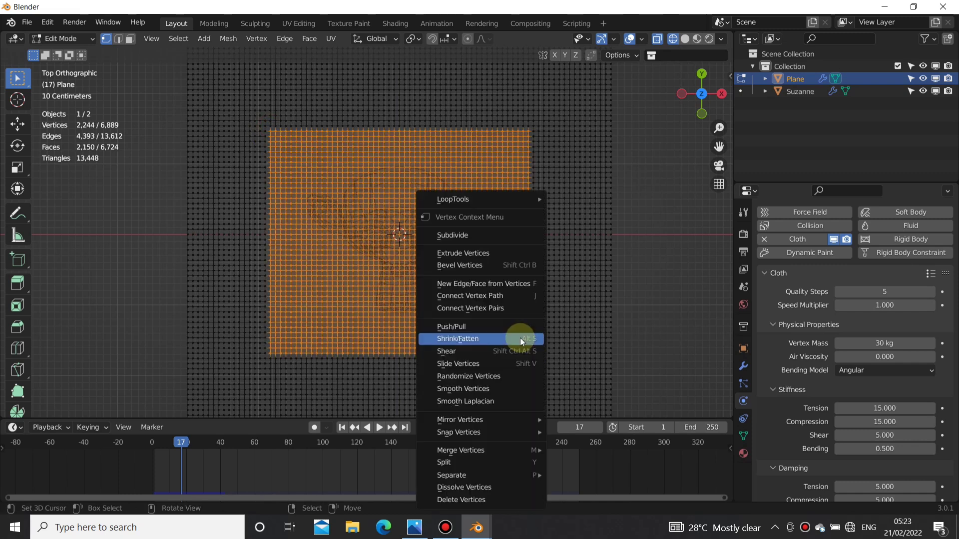
{"action": "left_click", "coordinate": [463, 234]}
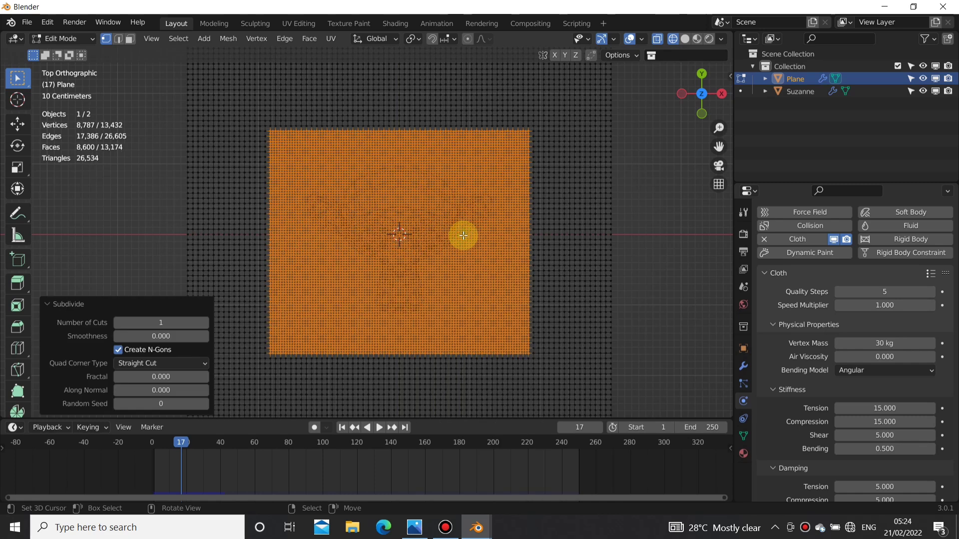
{"action": "middle_click_drag", "start_coordinate": [463, 235], "coordinate": [419, 203]}
{"action": "key", "text": "Tab"}
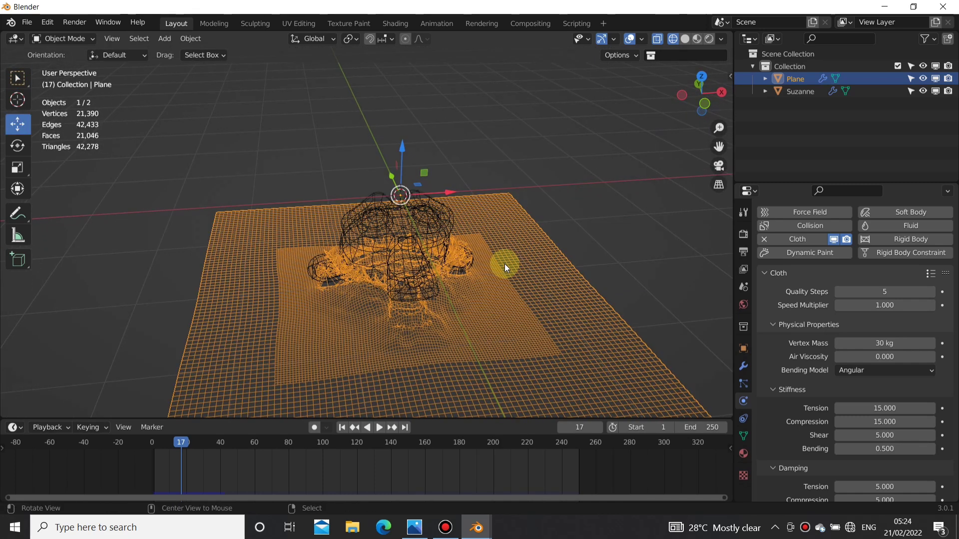
Step: Return to solid shading and play the cloth simulation from frame 1, pausing once the plane covers the face
{"action": "key", "text": "alt+z"}
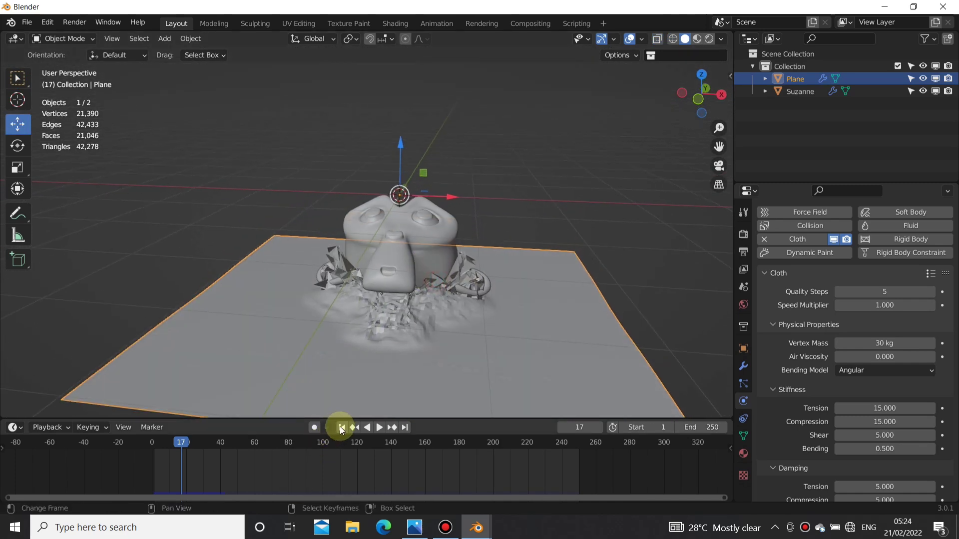
{"action": "left_click", "coordinate": [341, 428]}
{"action": "left_click", "coordinate": [383, 427]}
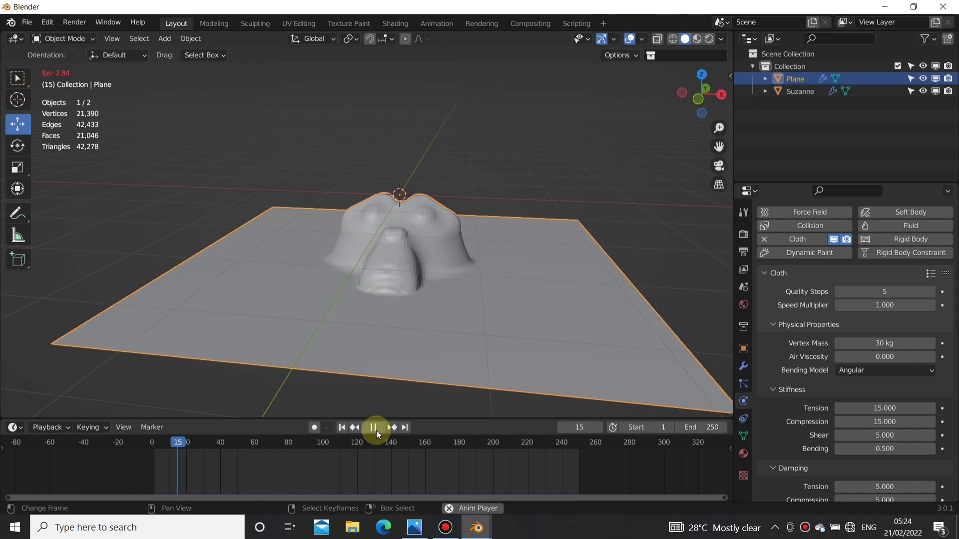
{"action": "left_click", "coordinate": [374, 429]}
Step: Apply Shade Smooth to the draped plane
{"action": "middle_click_drag", "start_coordinate": [319, 283], "coordinate": [416, 295]}
{"action": "right_click", "coordinate": [440, 284]}
{"action": "left_click", "coordinate": [440, 284]}
Step: Replay the smooth-shaded cloth simulation from frame 1, pause at frame 17 and view the drape from another side
{"action": "mouse_move", "coordinate": [187, 493]}
{"action": "left_mouse_down"}
{"action": "mouse_move", "coordinate": [167, 480]}
{"action": "mouse_move", "coordinate": [193, 490]}
{"action": "left_mouse_up"}
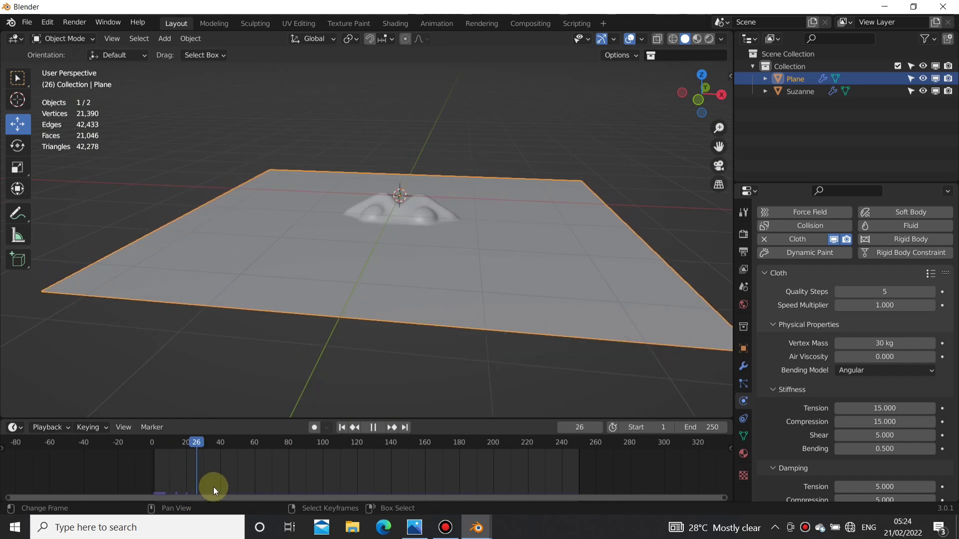
{"action": "left_click", "coordinate": [341, 427]}
{"action": "left_click", "coordinate": [382, 428]}
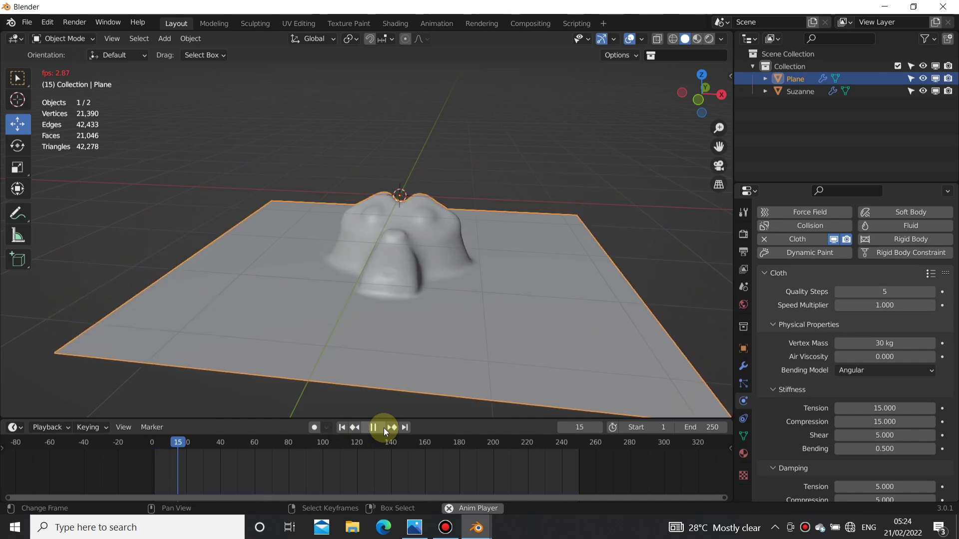
{"action": "left_click", "coordinate": [383, 427]}
{"action": "middle_click_drag", "start_coordinate": [279, 312], "coordinate": [390, 305]}
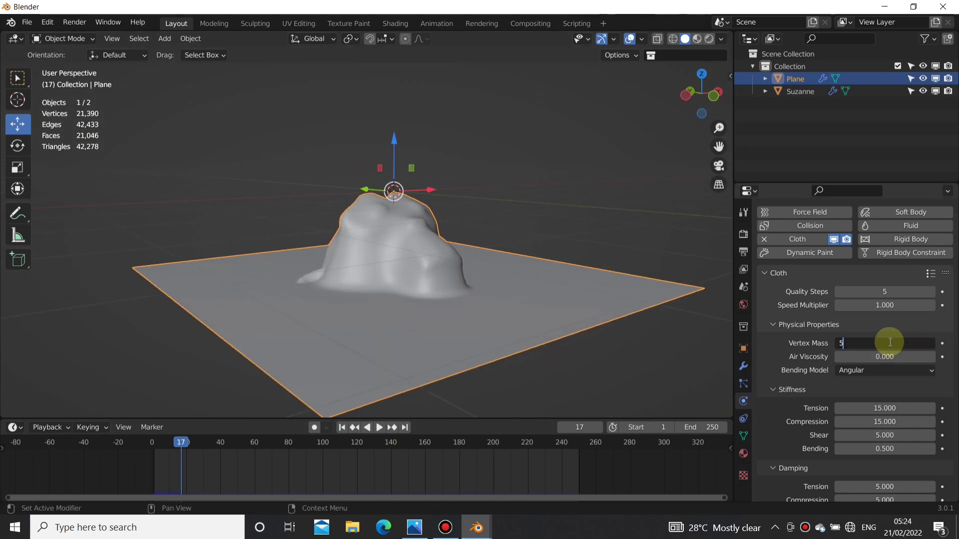
Step: Set the cloth vertex mass to 50 kg and replay the simulation from frame 1, pausing at frame 20
{"action": "left_click", "coordinate": [343, 428]}
{"action": "left_click", "coordinate": [382, 428]}
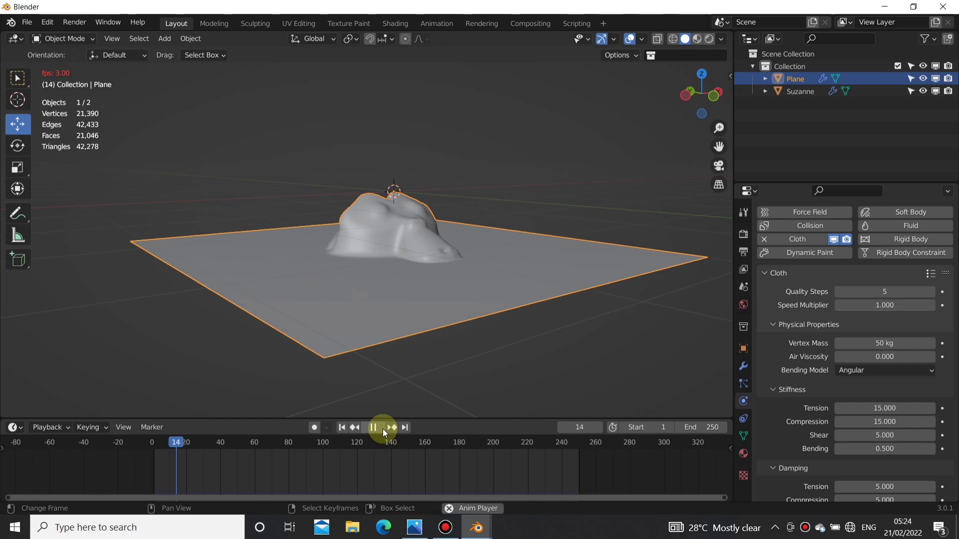
{"action": "left_click", "coordinate": [382, 428]}
{"action": "middle_click_drag", "start_coordinate": [469, 258], "coordinate": [343, 297]}
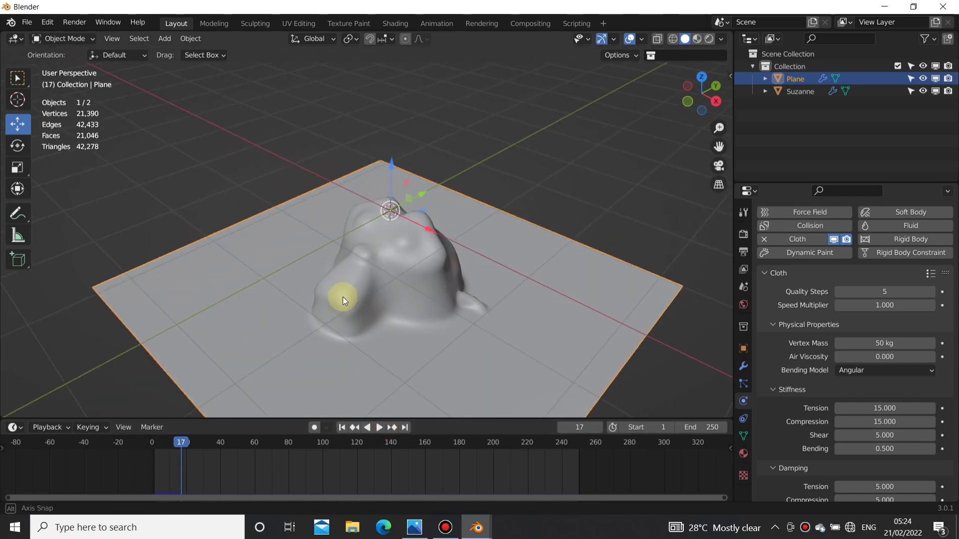
{"action": "left_click", "coordinate": [379, 428]}
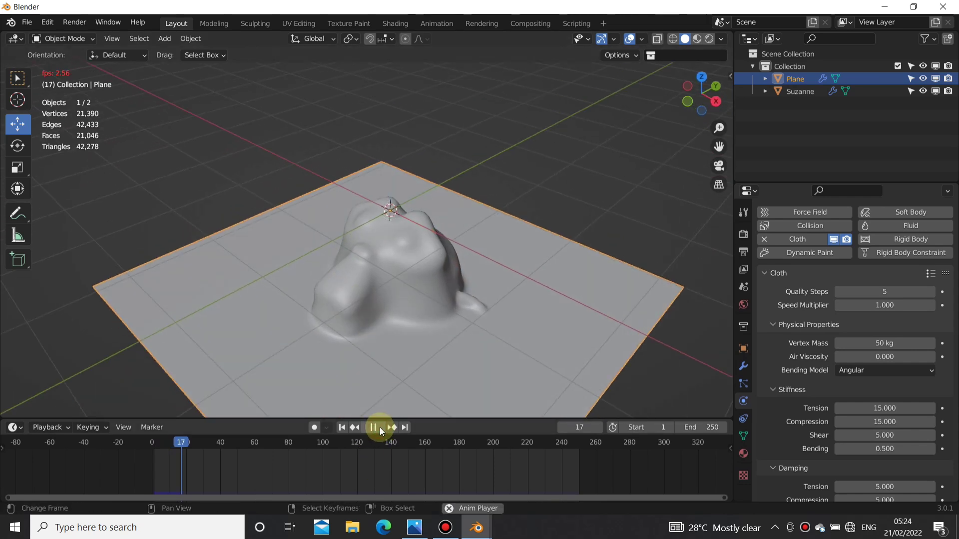
{"action": "left_click", "coordinate": [380, 428]}
Step: Inspect the monkey head's shape under the cloth at frame 20 from the side and front
{"action": "middle_click_drag", "start_coordinate": [327, 274], "coordinate": [385, 306]}
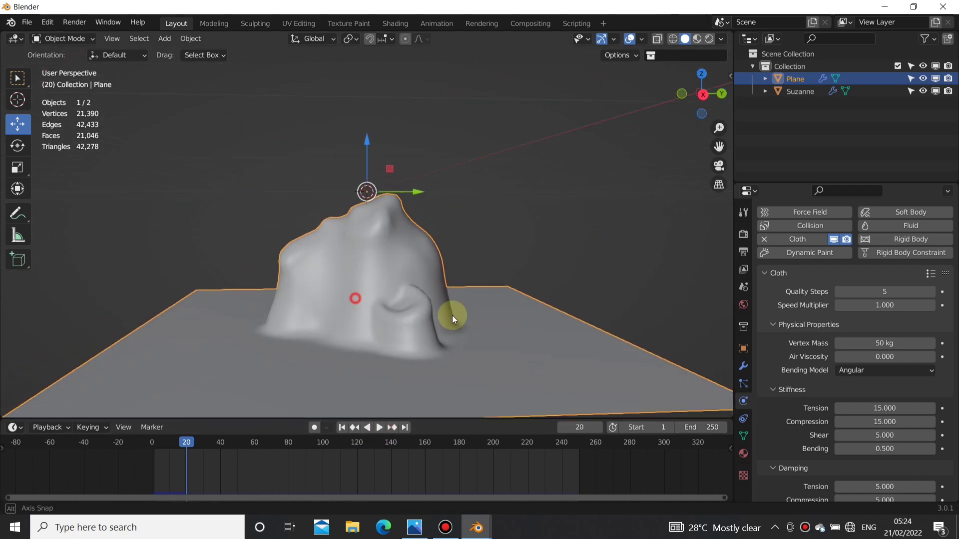
{"action": "middle_click_drag", "start_coordinate": [451, 315], "coordinate": [484, 295]}
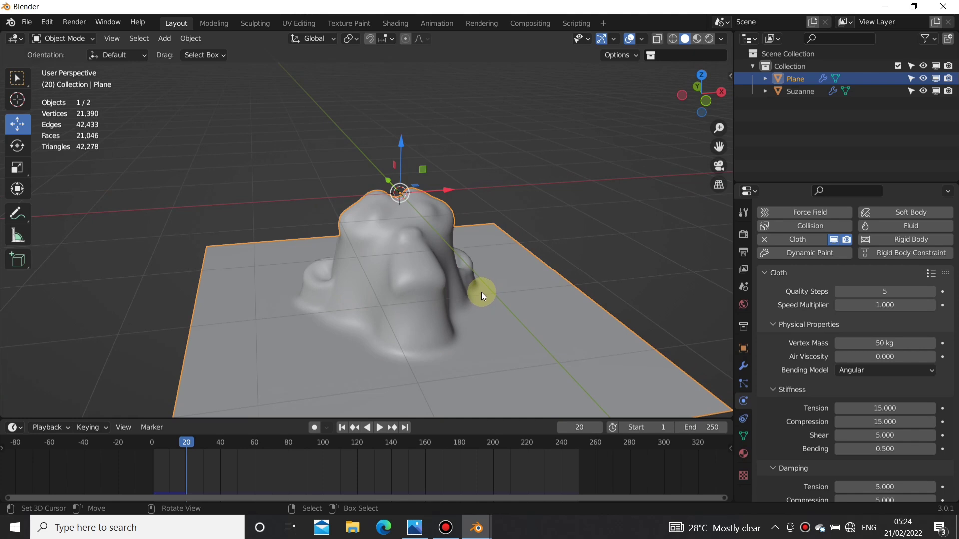
{"action": "middle_click_drag", "start_coordinate": [482, 293], "coordinate": [469, 232]}
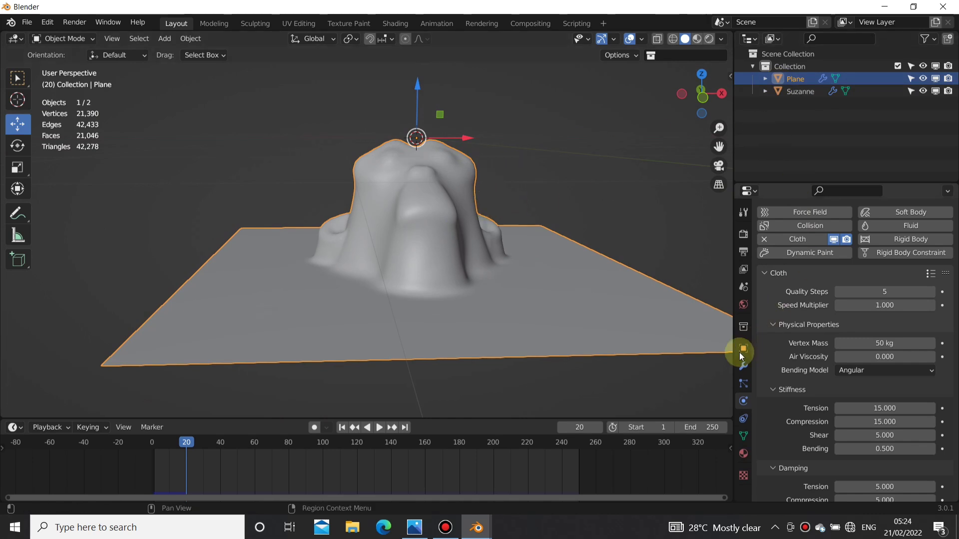
{"action": "middle_click_drag", "start_coordinate": [392, 228], "coordinate": [339, 249]}
{"action": "middle_click_drag", "start_coordinate": [298, 261], "coordinate": [377, 238], "text": "shift"}
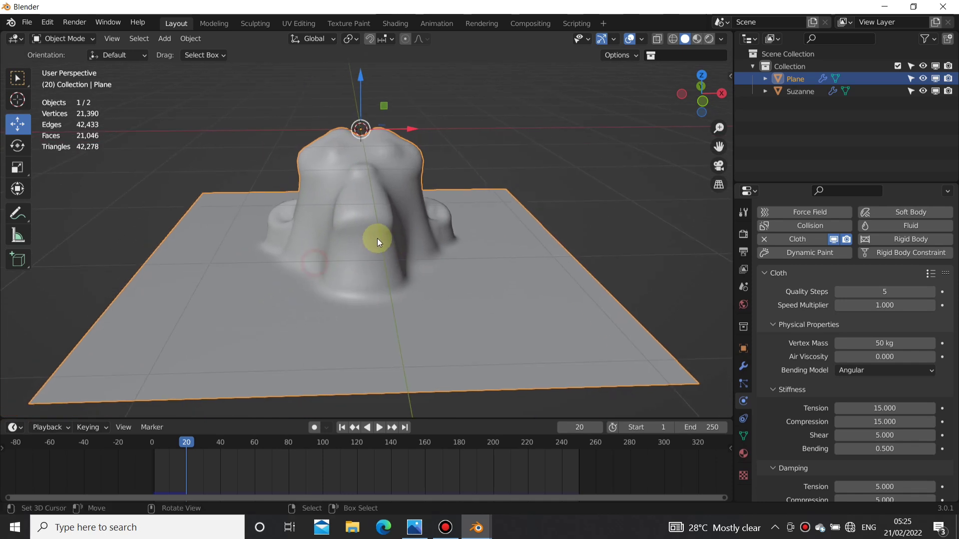
Step: Add a Basis shape key to the draped plane
{"action": "left_click", "coordinate": [743, 369]}
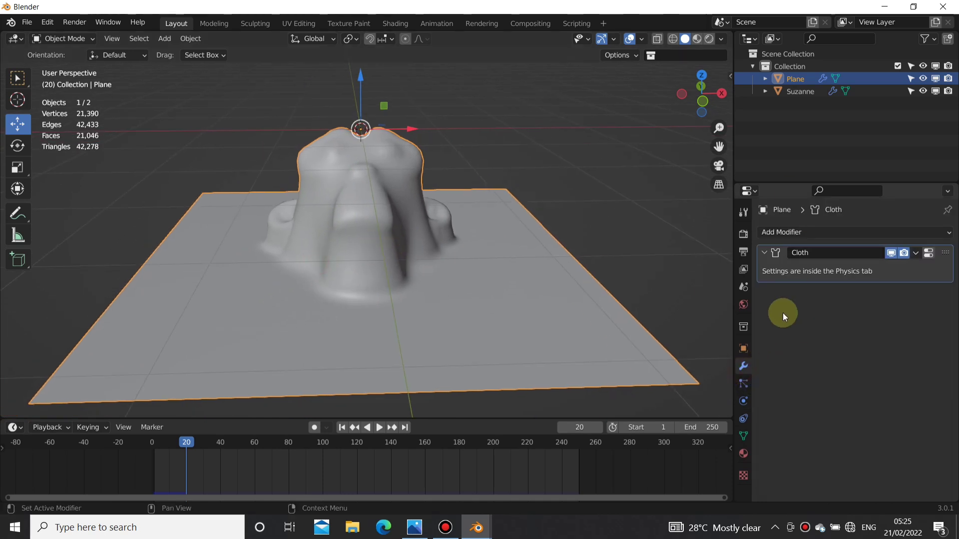
{"action": "middle_click_drag", "start_coordinate": [477, 271], "coordinate": [520, 253]}
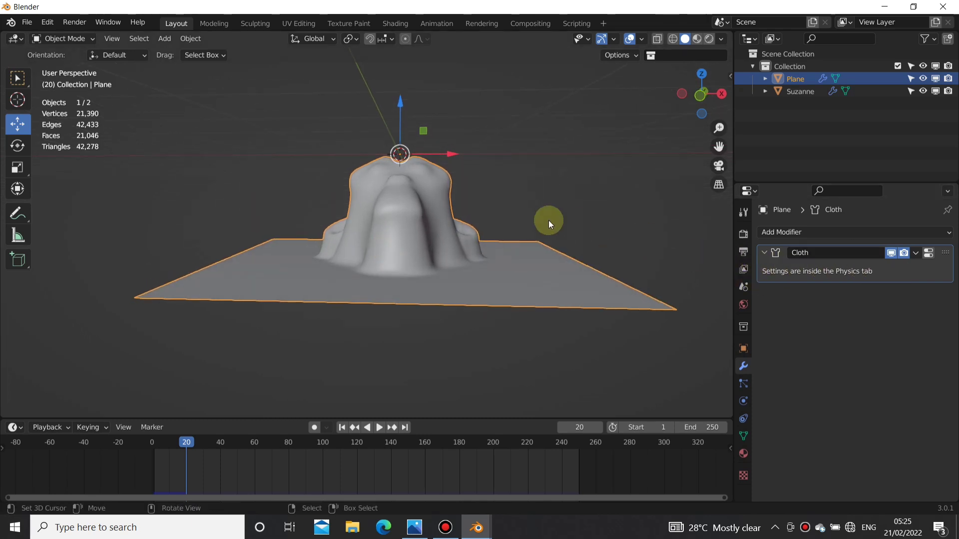
{"action": "middle_click_drag", "start_coordinate": [548, 220], "coordinate": [489, 241]}
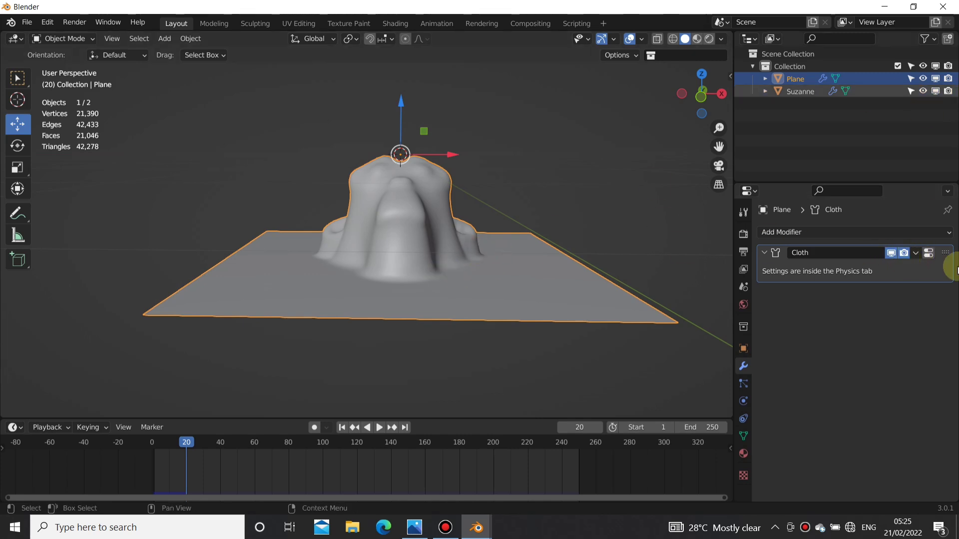
{"action": "left_click", "coordinate": [917, 253]}
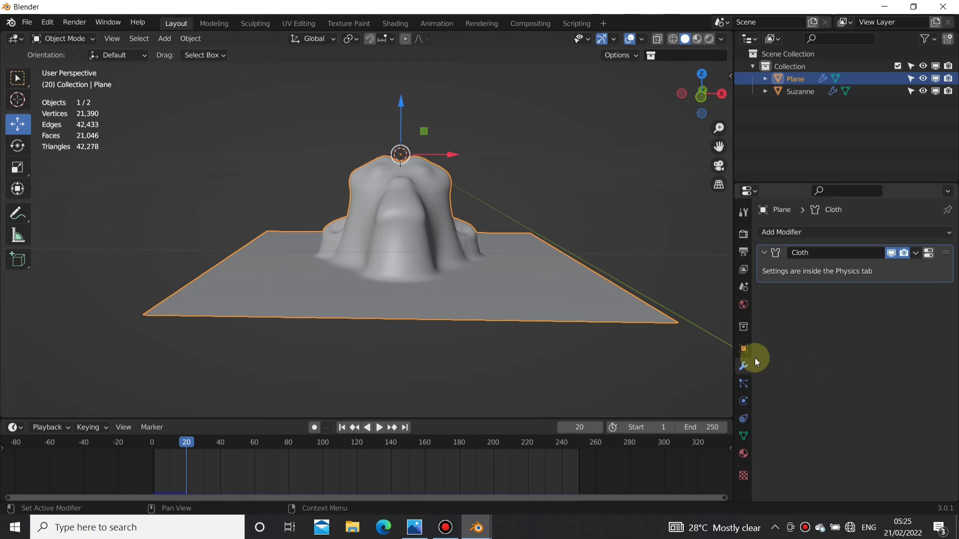
{"action": "left_click", "coordinate": [744, 436]}
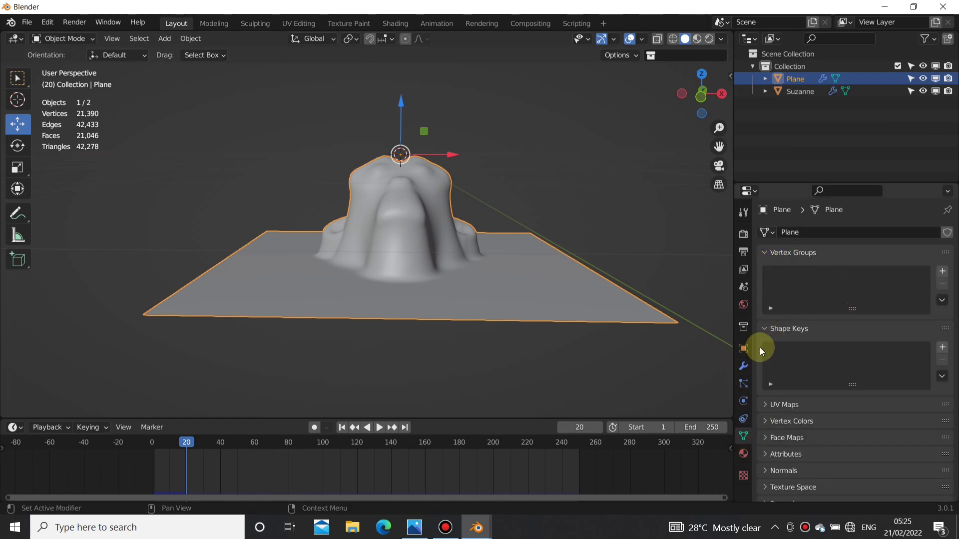
{"action": "left_click", "coordinate": [942, 346]}
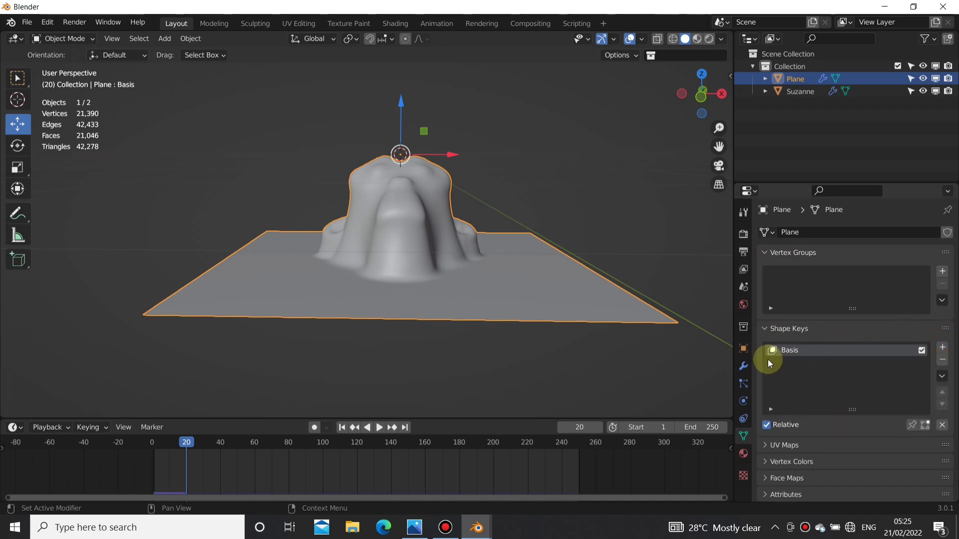
Step: Apply the plane's Cloth modifier as a shape key
{"action": "left_click", "coordinate": [742, 379]}
{"action": "left_click", "coordinate": [742, 367]}
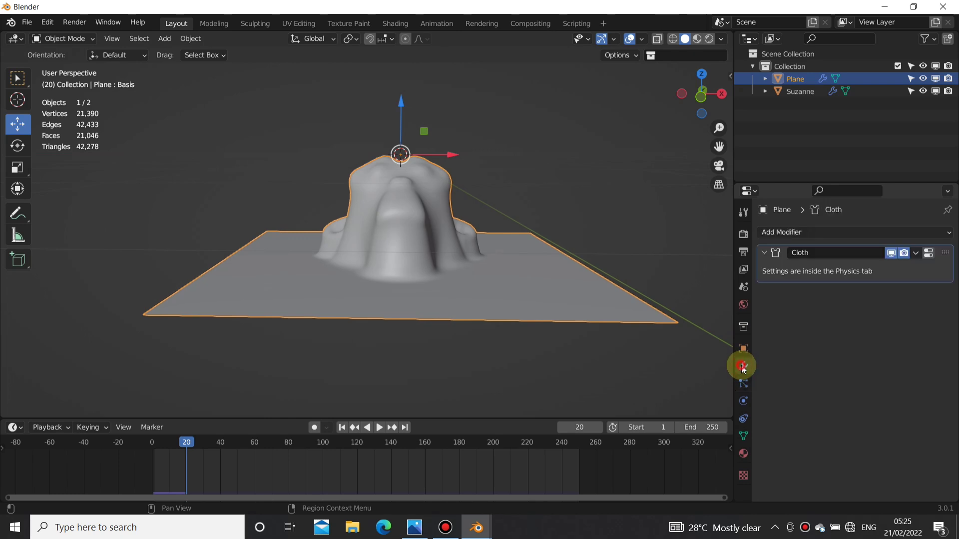
{"action": "left_click", "coordinate": [923, 252]}
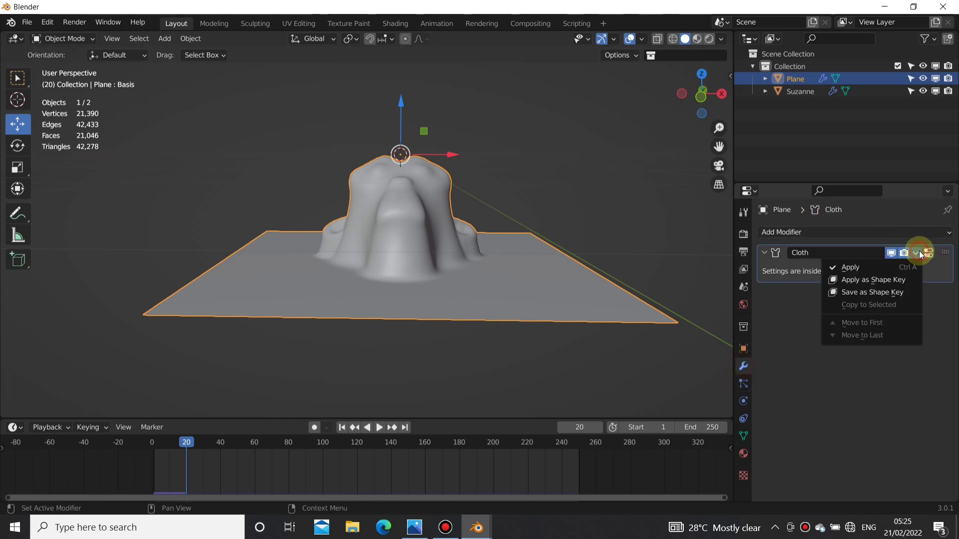
{"action": "left_click", "coordinate": [886, 280]}
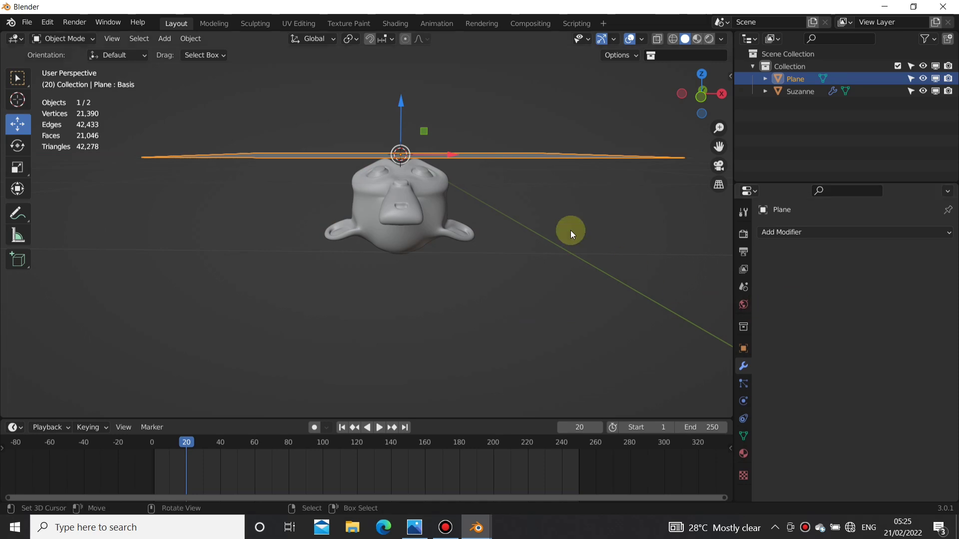
{"action": "middle_click_drag", "start_coordinate": [570, 229], "coordinate": [414, 206]}
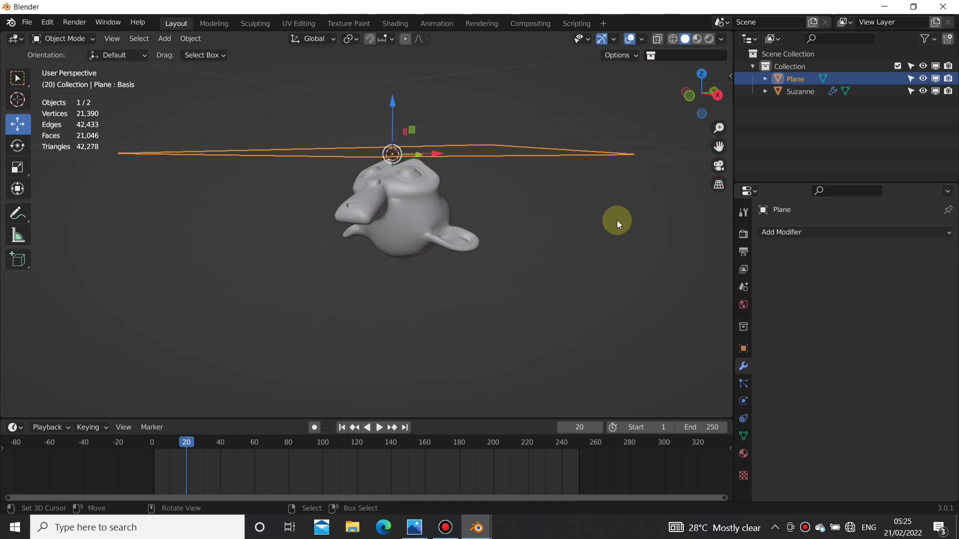
Step: Check the plane's physics settings and play the timeline, pausing at frame 125
{"action": "left_click", "coordinate": [743, 401]}
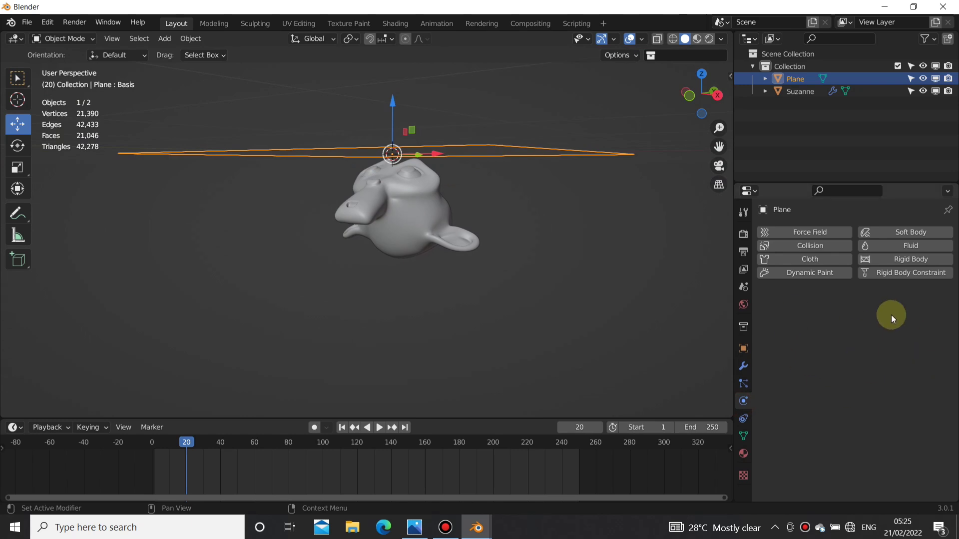
{"action": "middle_click_drag", "start_coordinate": [361, 239], "coordinate": [506, 307]}
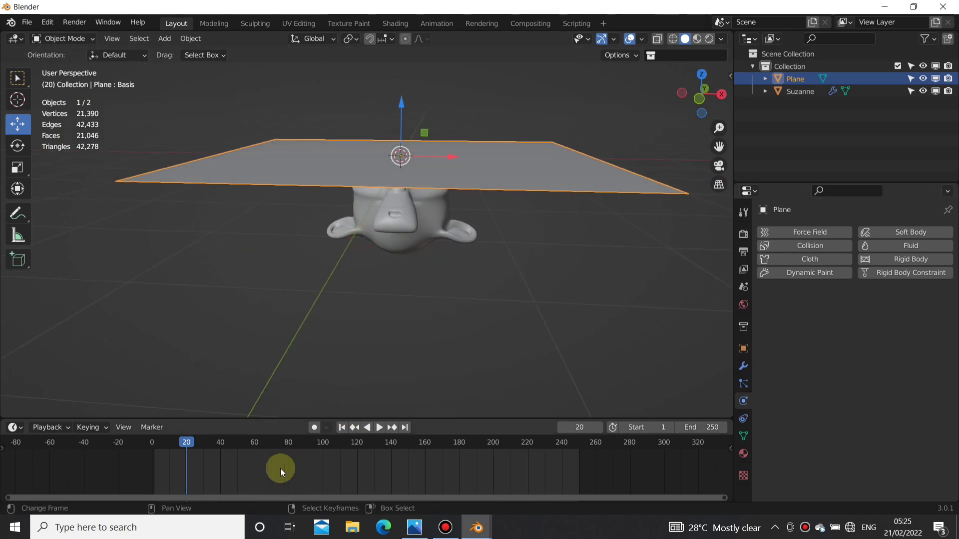
{"action": "key", "text": "space"}
{"action": "left_click", "coordinate": [373, 427]}
Step: Select the monkey head beneath the plane and hide it in the viewport
{"action": "middle_click_drag", "start_coordinate": [589, 260], "coordinate": [296, 171]}
{"action": "middle_click_drag", "start_coordinate": [174, 160], "coordinate": [684, 377]}
{"action": "left_click", "coordinate": [368, 253]}
{"action": "left_click", "coordinate": [923, 91]}
{"action": "middle_click_drag", "start_coordinate": [562, 319], "coordinate": [579, 329]}
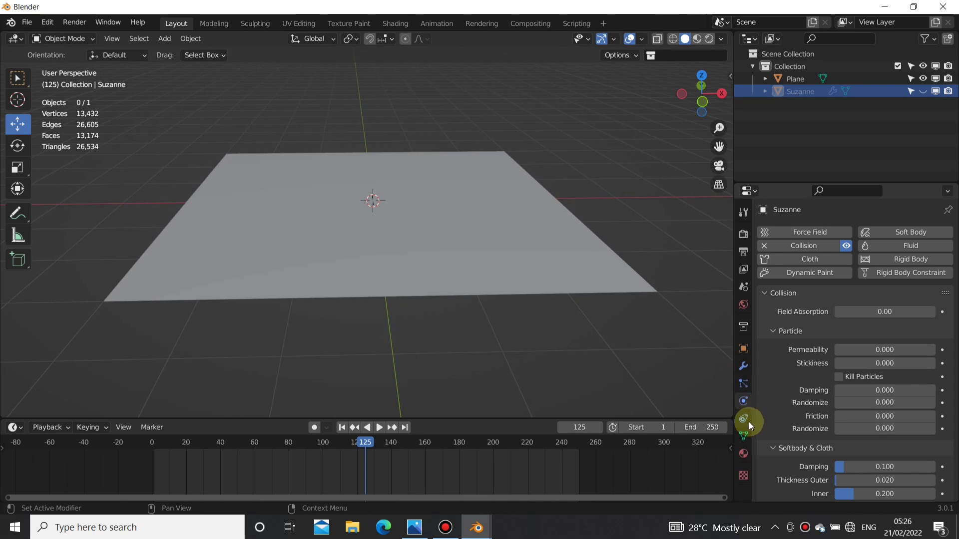
Step: Select the plane and make its Cloth shape key active, bringing its value settings into view
{"action": "left_click", "coordinate": [743, 438]}
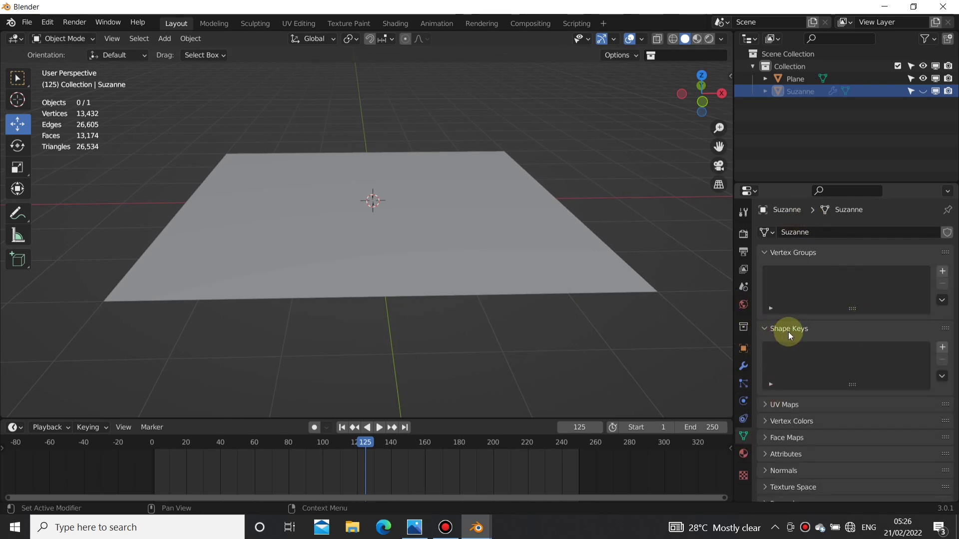
{"action": "left_click", "coordinate": [488, 274]}
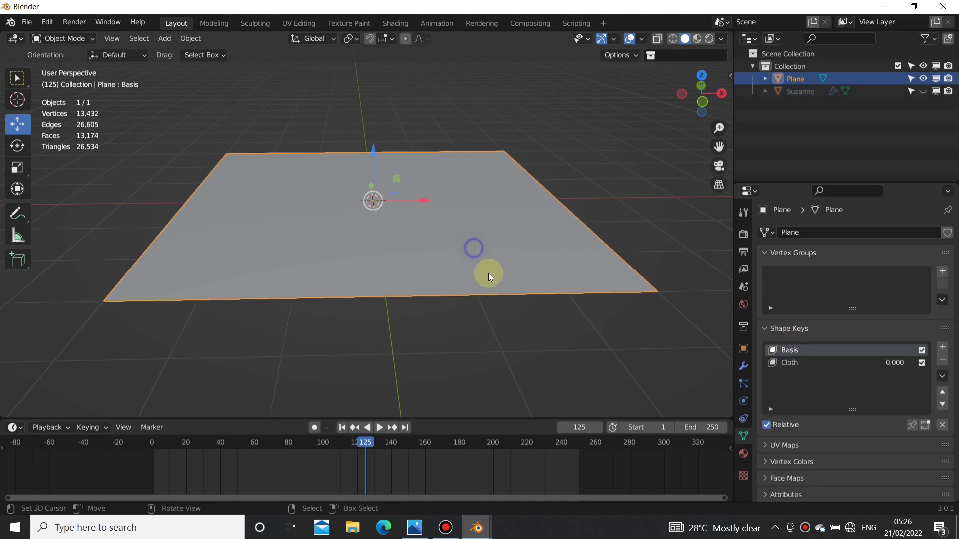
{"action": "middle_click_drag", "start_coordinate": [475, 313], "coordinate": [472, 313]}
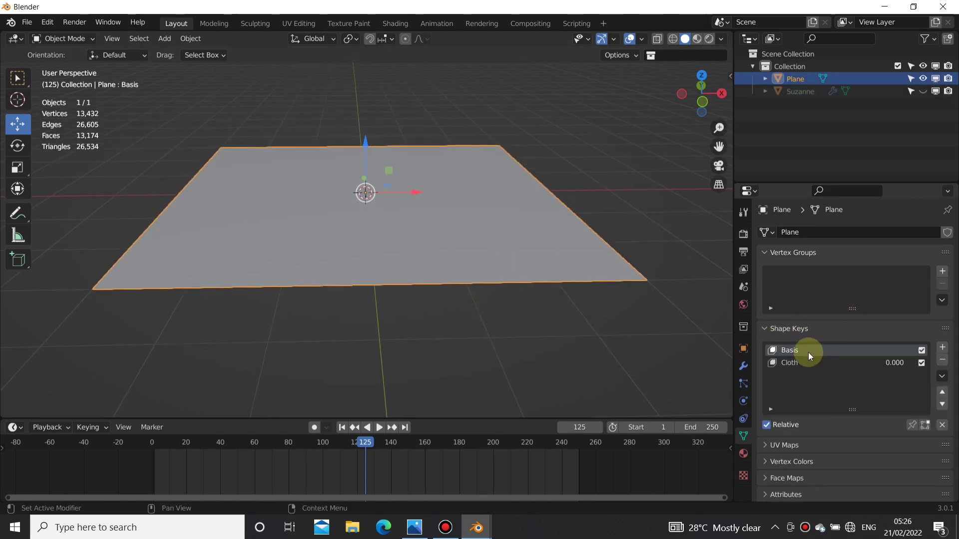
{"action": "left_click", "coordinate": [784, 363]}
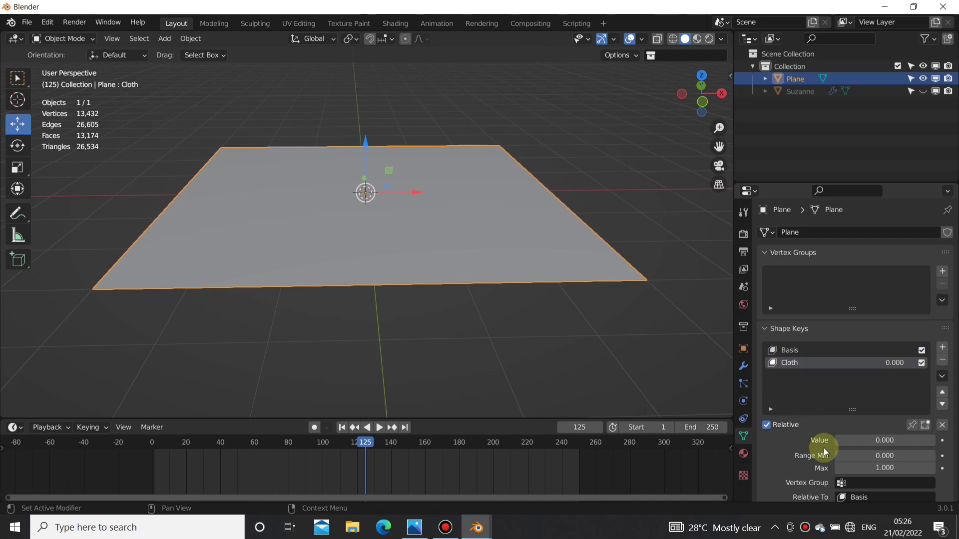
{"action": "scroll", "coordinate": [823, 448], "scroll_direction": "down", "scroll_amount": 2}
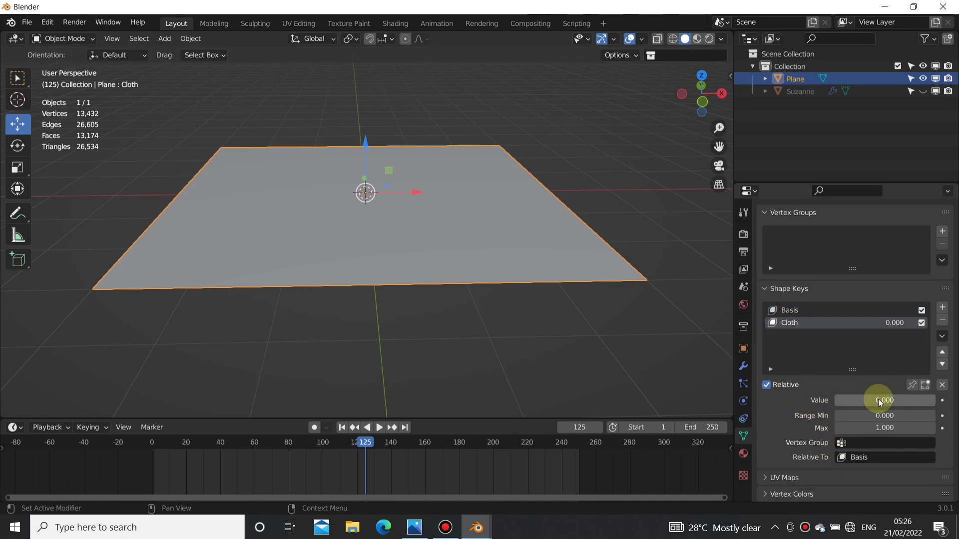
Step: Raise the Cloth shape key's value to 1.000 to preview the drape, and return it to 0.000
{"action": "left_click_drag", "start_coordinate": [856, 402], "coordinate": [954, 402]}
{"action": "middle_click_drag", "start_coordinate": [579, 277], "coordinate": [388, 310]}
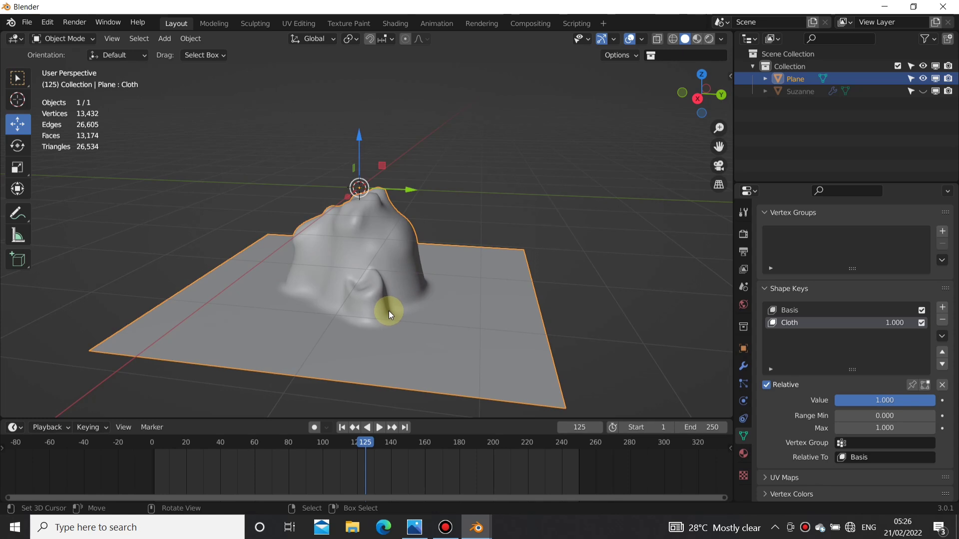
{"action": "key", "text": "KP_3"}
{"action": "left_click_drag", "start_coordinate": [910, 399], "coordinate": [342, 400]}
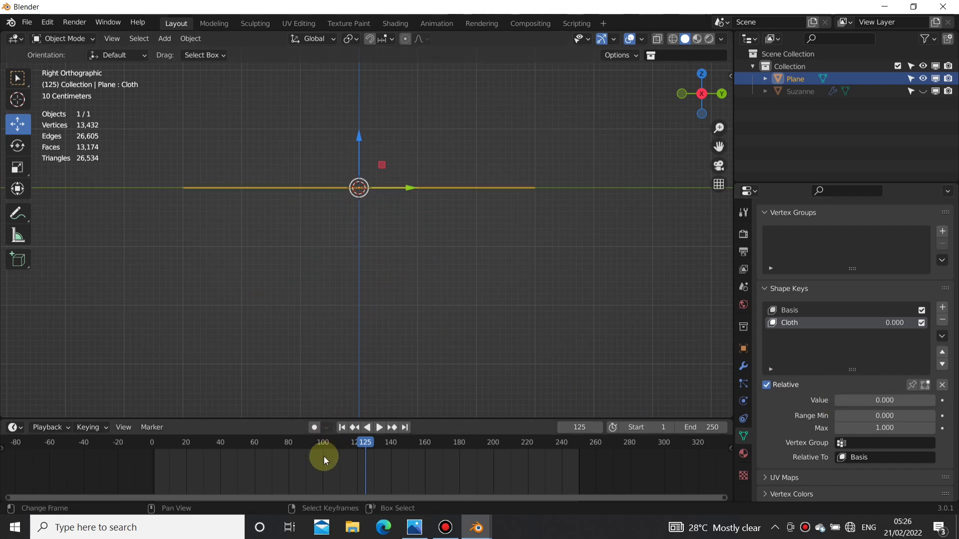
Step: Keyframe the Cloth shape key's value at 0.000 on frame 20
{"action": "middle_click_drag", "start_coordinate": [340, 459], "coordinate": [376, 475]}
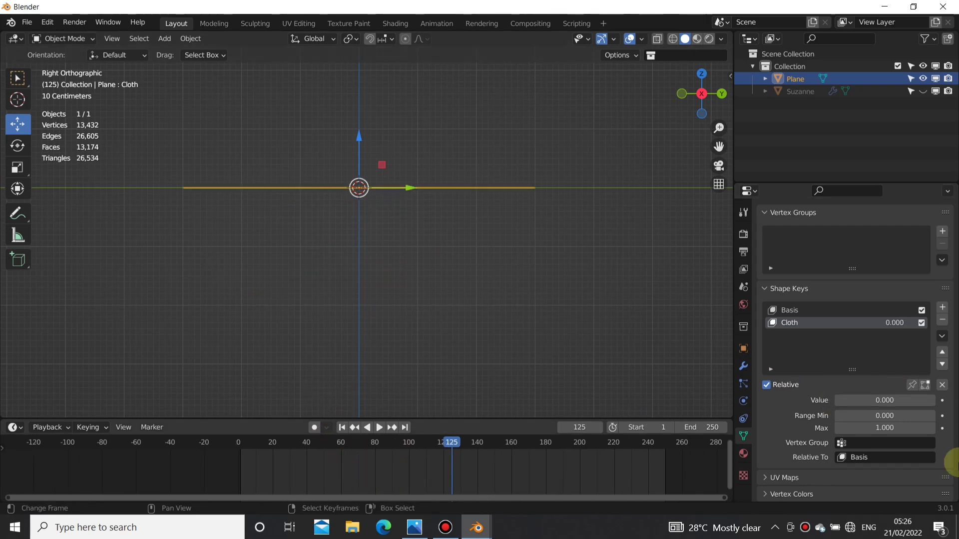
{"action": "middle_click_drag", "start_coordinate": [464, 272], "coordinate": [484, 268]}
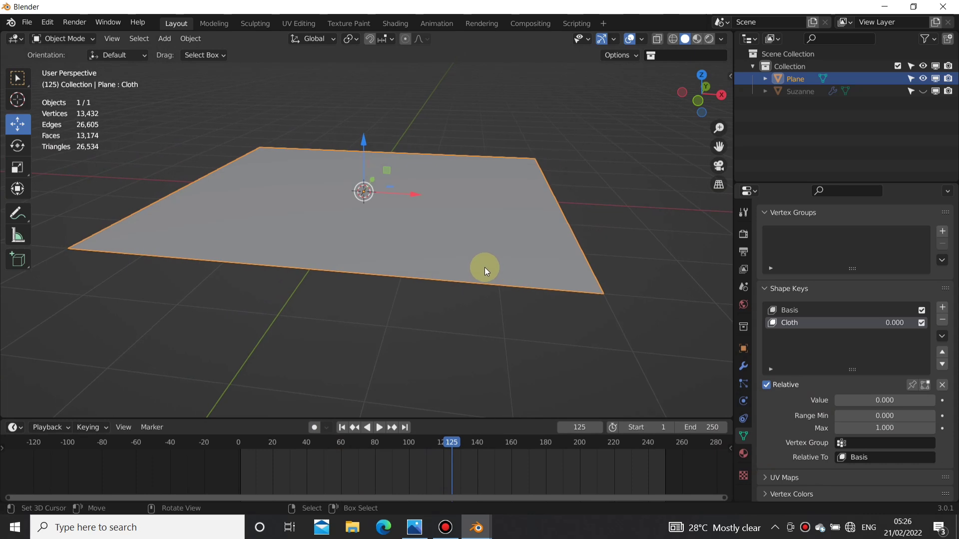
{"action": "left_click", "coordinate": [274, 467]}
{"action": "key", "text": "space"}
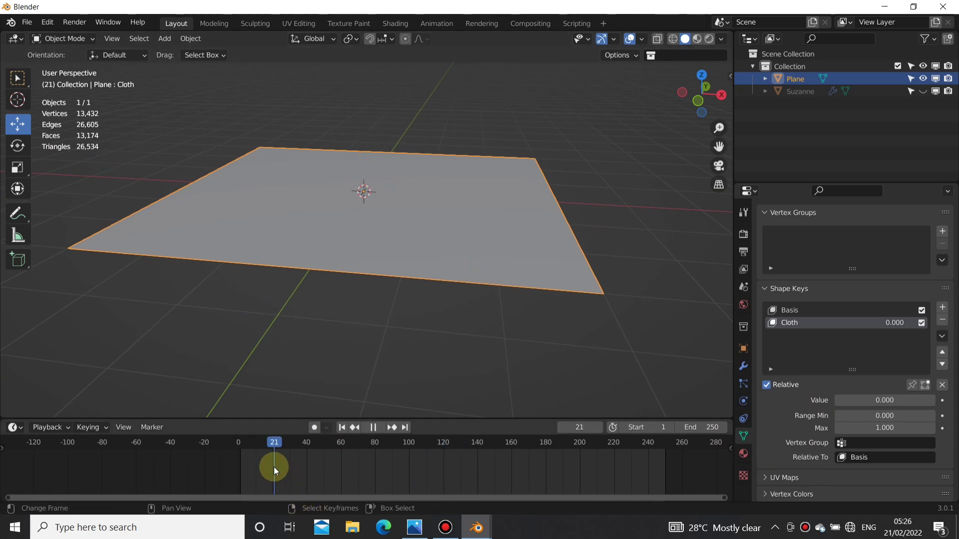
{"action": "key", "text": "space"}
{"action": "left_click", "coordinate": [942, 400]}
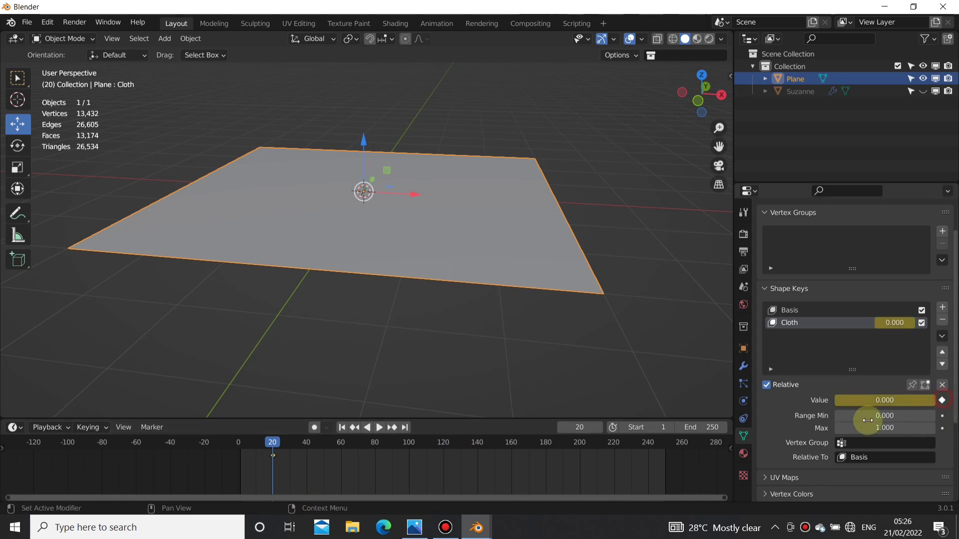
Step: Keyframe the Cloth shape key's value at 1.000 on frame 80
{"action": "key", "text": "space"}
{"action": "left_click", "coordinate": [275, 446]}
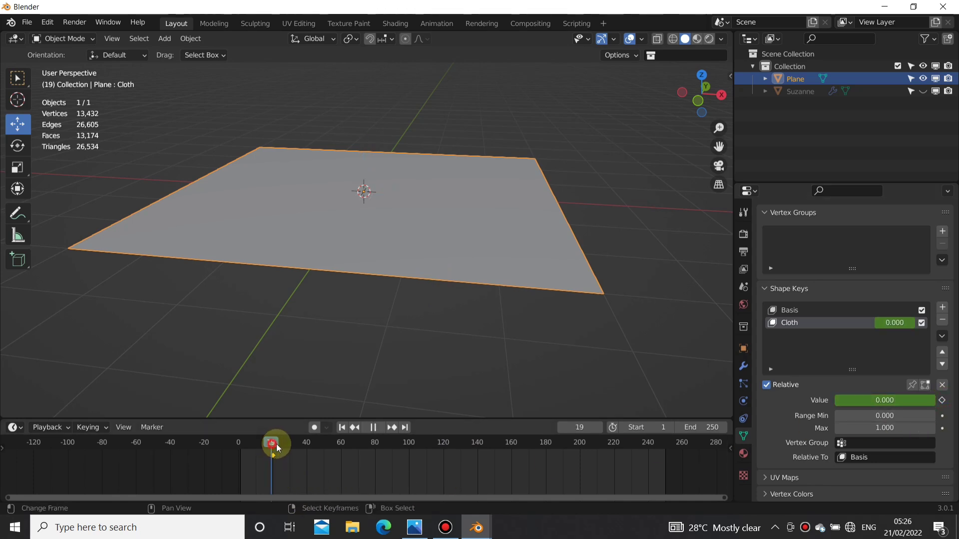
{"action": "left_click_drag", "start_coordinate": [378, 454], "coordinate": [373, 456]}
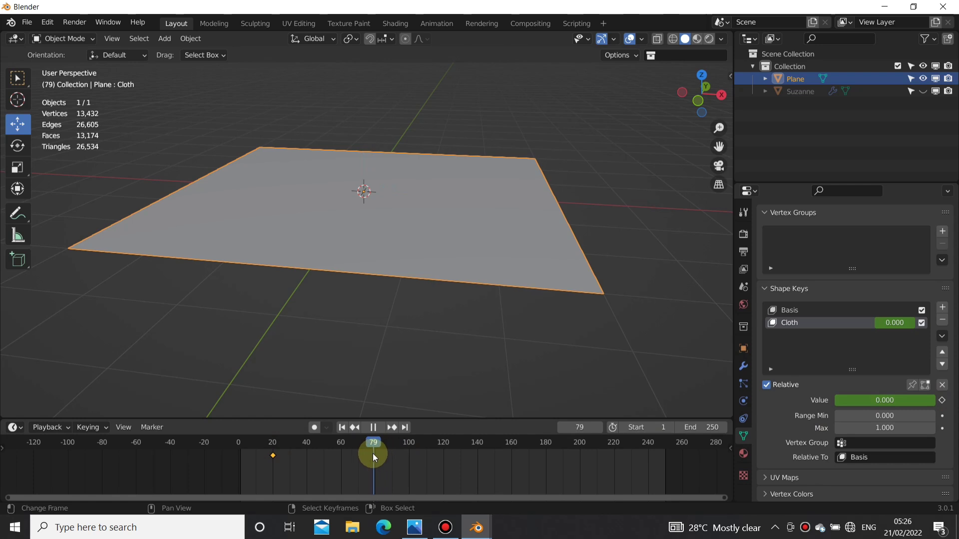
{"action": "key", "text": "space"}
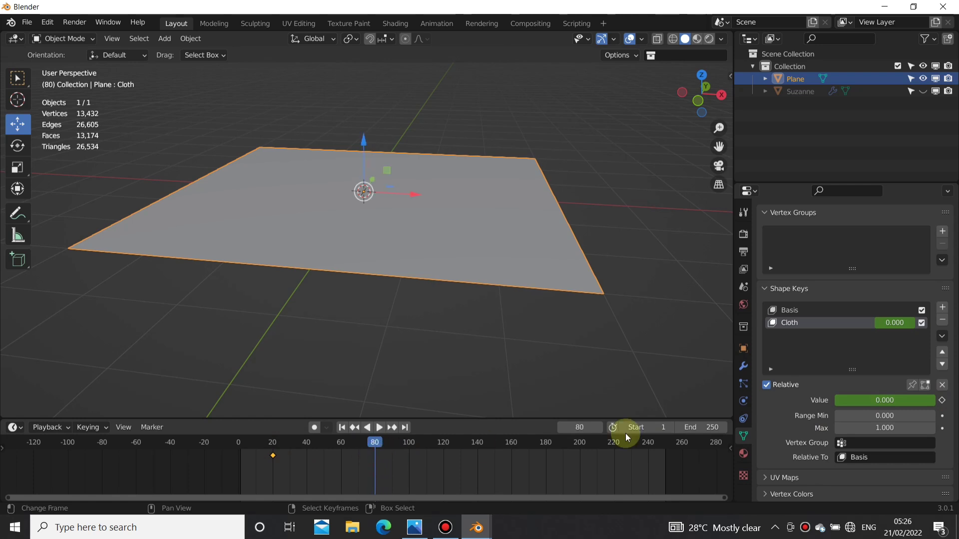
{"action": "left_click_drag", "start_coordinate": [877, 404], "coordinate": [939, 405]}
{"action": "left_click", "coordinate": [942, 401]}
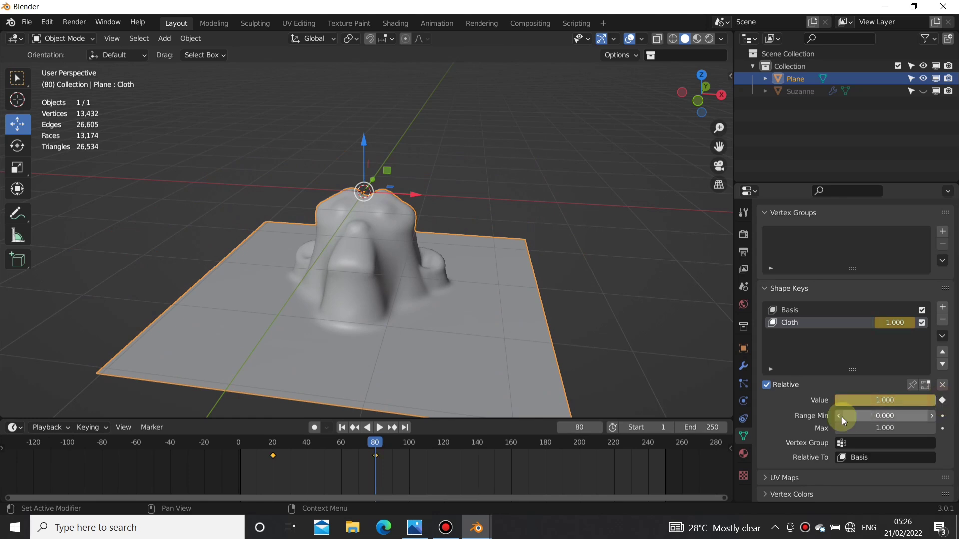
Step: Set the animation's end frame to 100
{"action": "left_click", "coordinate": [707, 426]}
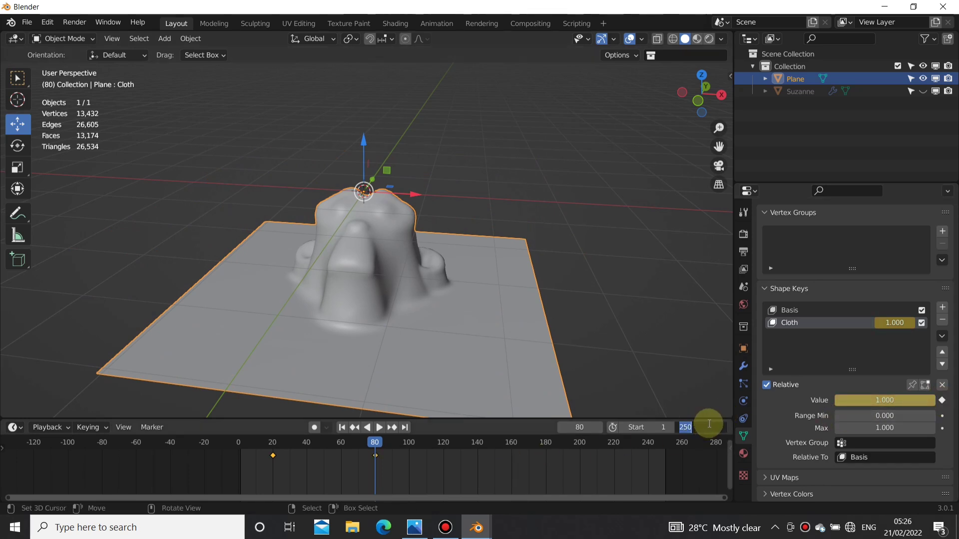
{"action": "key", "text": "Return"}
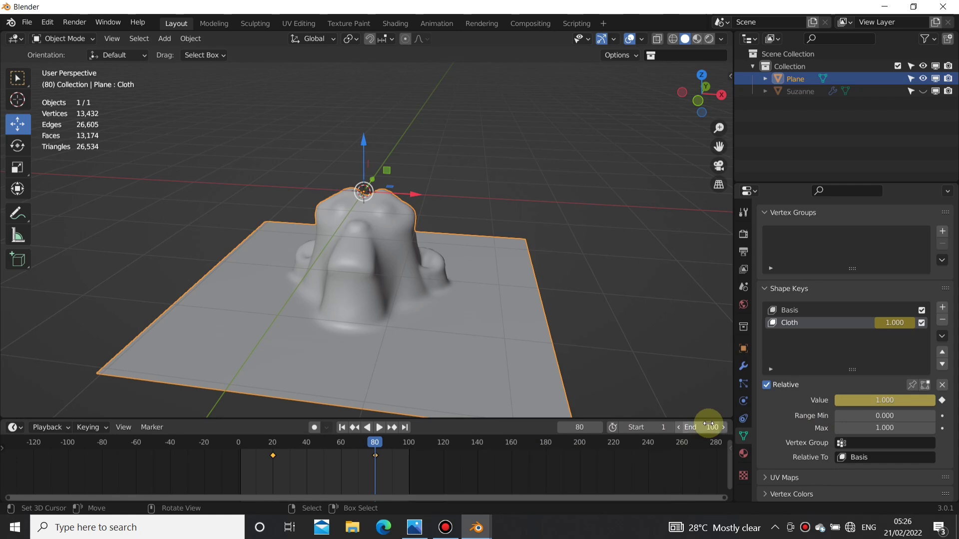
{"action": "middle_click_drag", "start_coordinate": [332, 455], "coordinate": [382, 448]}
Step: Play the shape key animation twice from frame 1, stop at frame 100 and view the drape from another side
{"action": "middle_click_drag", "start_coordinate": [303, 274], "coordinate": [370, 279]}
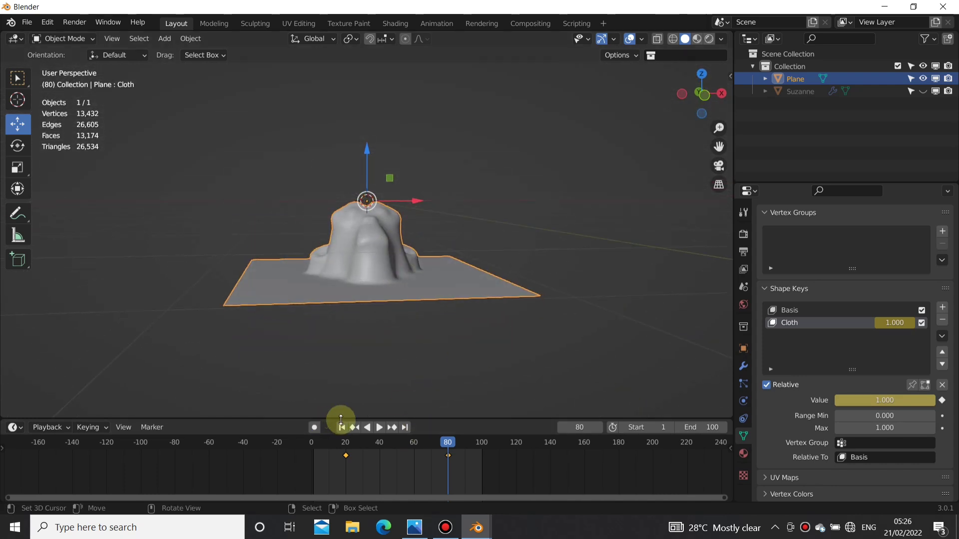
{"action": "left_click", "coordinate": [342, 427]}
{"action": "left_click", "coordinate": [379, 427]}
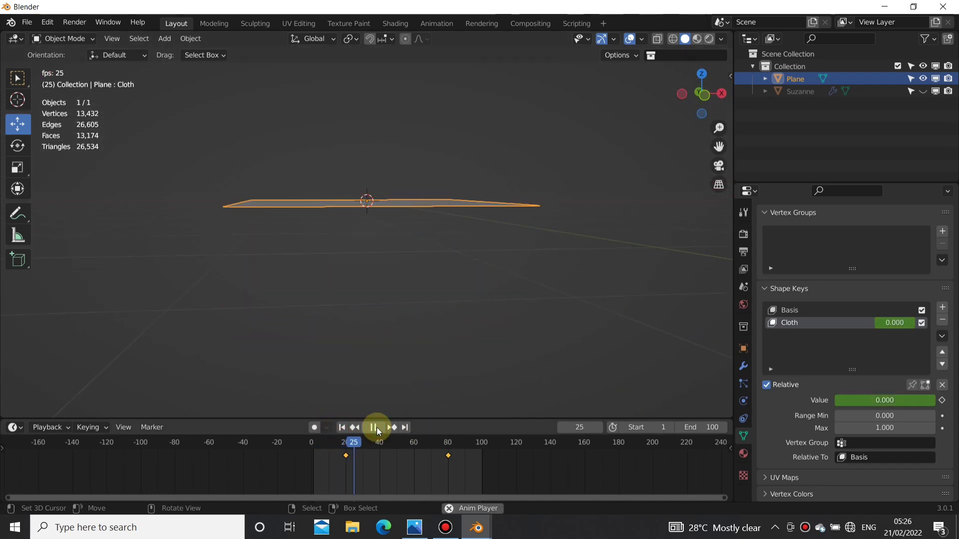
{"action": "left_click", "coordinate": [375, 427]}
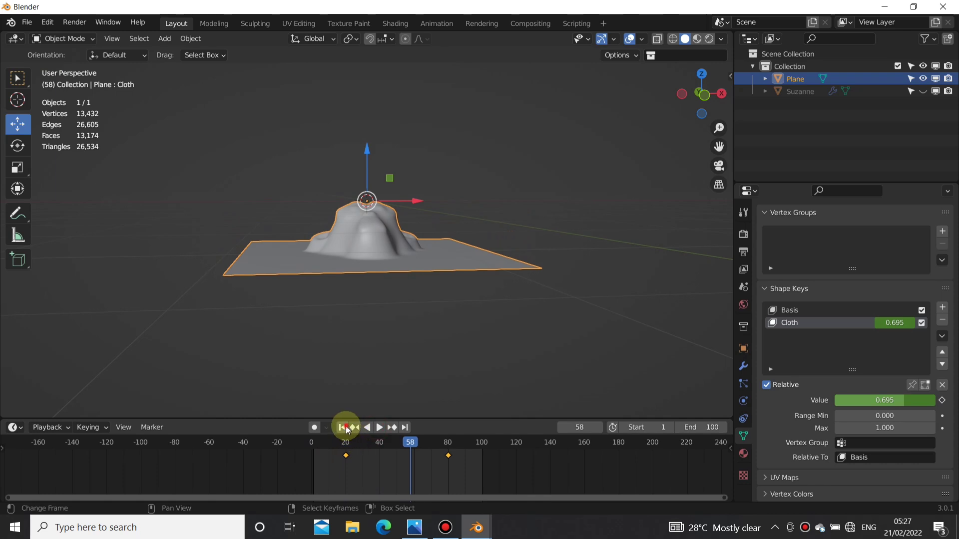
{"action": "left_click", "coordinate": [345, 427]}
{"action": "left_click", "coordinate": [381, 426]}
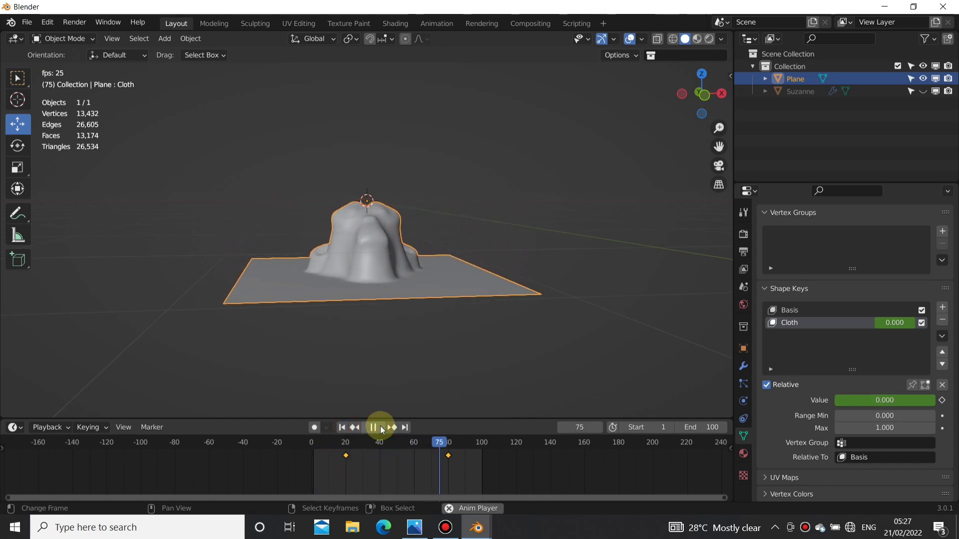
{"action": "left_click", "coordinate": [380, 426]}
{"action": "middle_click_drag", "start_coordinate": [407, 305], "coordinate": [405, 334]}
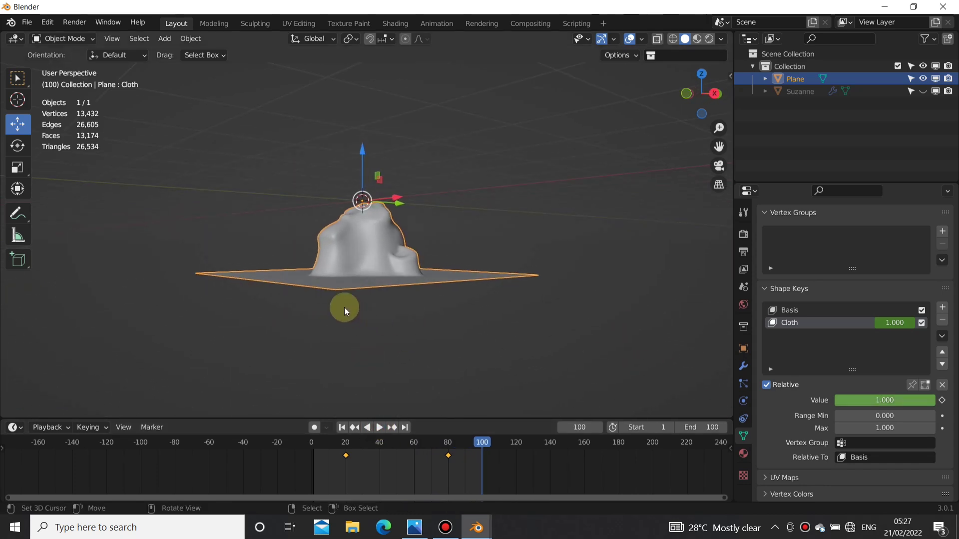
Step: Inspect the draped plane from several angles and replay the shape key animation from frame 1, stopping at frame 59
{"action": "middle_click_drag", "start_coordinate": [345, 310], "coordinate": [414, 331]}
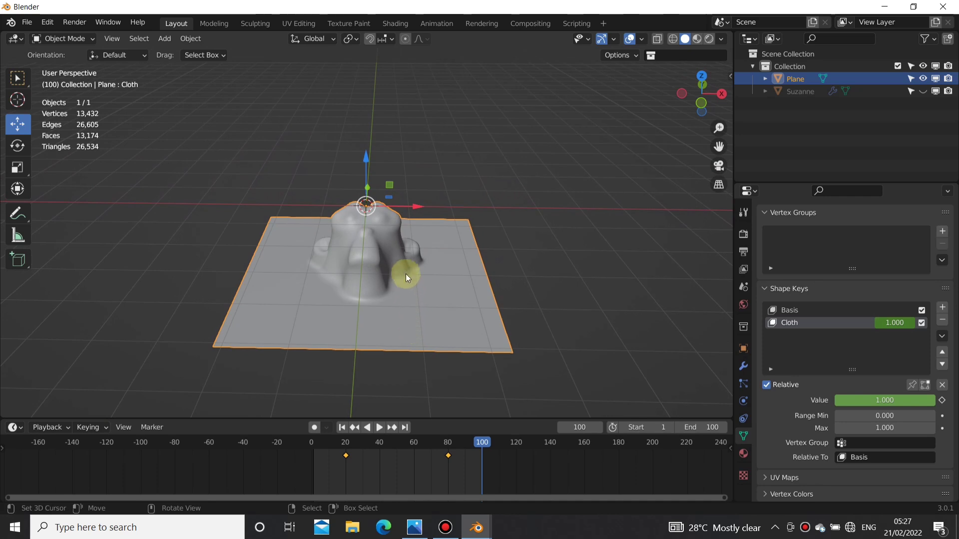
{"action": "middle_click_drag", "start_coordinate": [322, 259], "coordinate": [352, 234]}
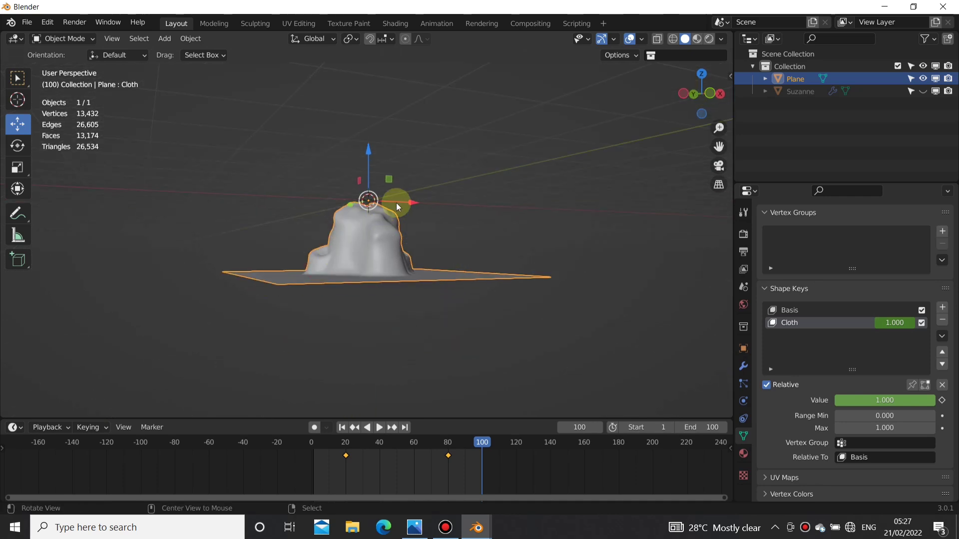
{"action": "middle_click_drag", "start_coordinate": [402, 250], "coordinate": [395, 304]}
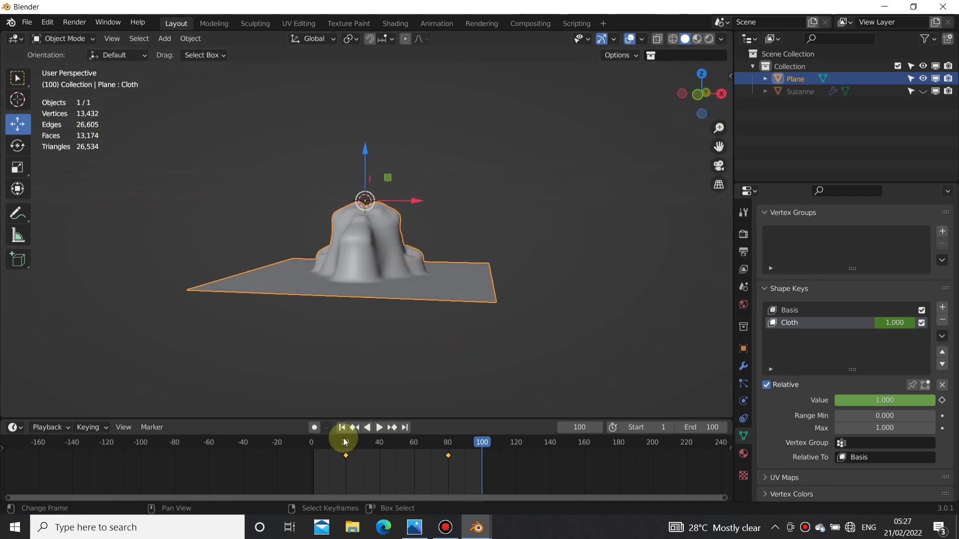
{"action": "left_click", "coordinate": [342, 427]}
{"action": "left_click", "coordinate": [379, 427]}
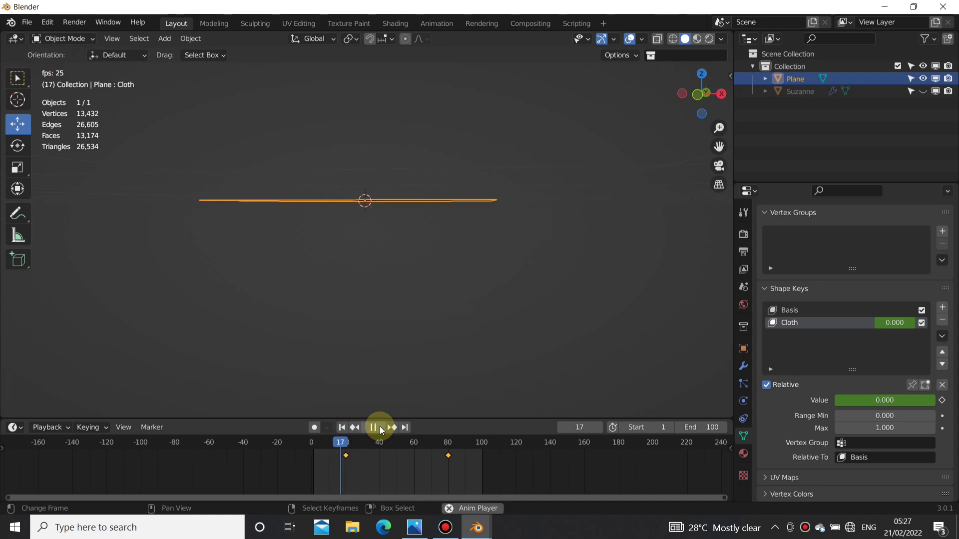
{"action": "left_click", "coordinate": [379, 427]}
{"action": "middle_click_drag", "start_coordinate": [499, 244], "coordinate": [415, 313]}
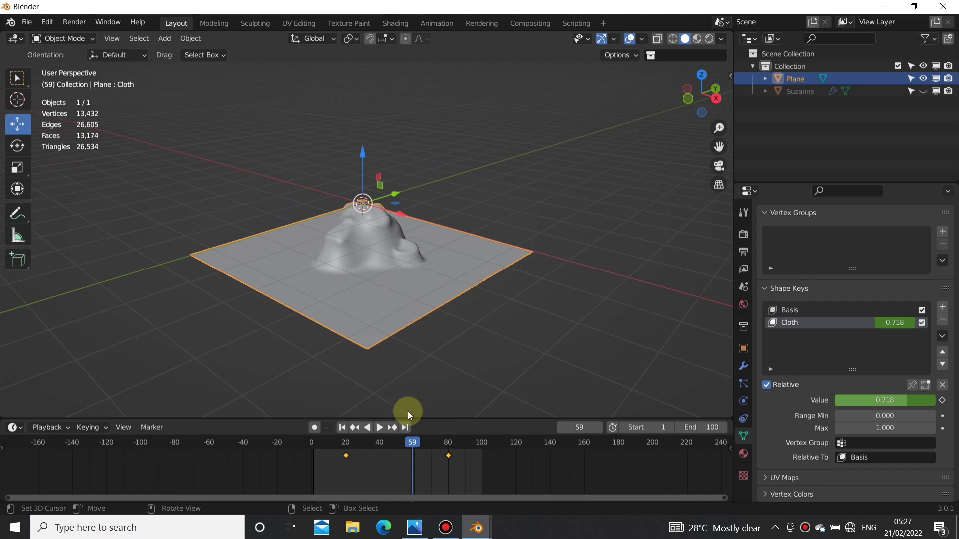
Step: Scrub and play the plane's shape key motion again, stop it and go to frame 58
{"action": "left_click_drag", "start_coordinate": [384, 452], "coordinate": [419, 469]}
{"action": "key", "text": "space"}
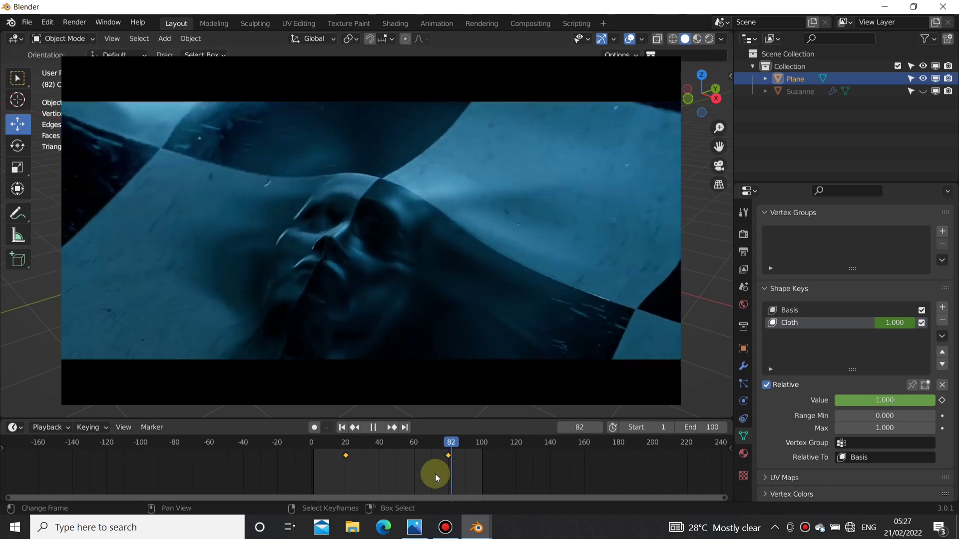
{"action": "key", "text": "space"}
{"action": "left_click", "coordinate": [408, 469]}
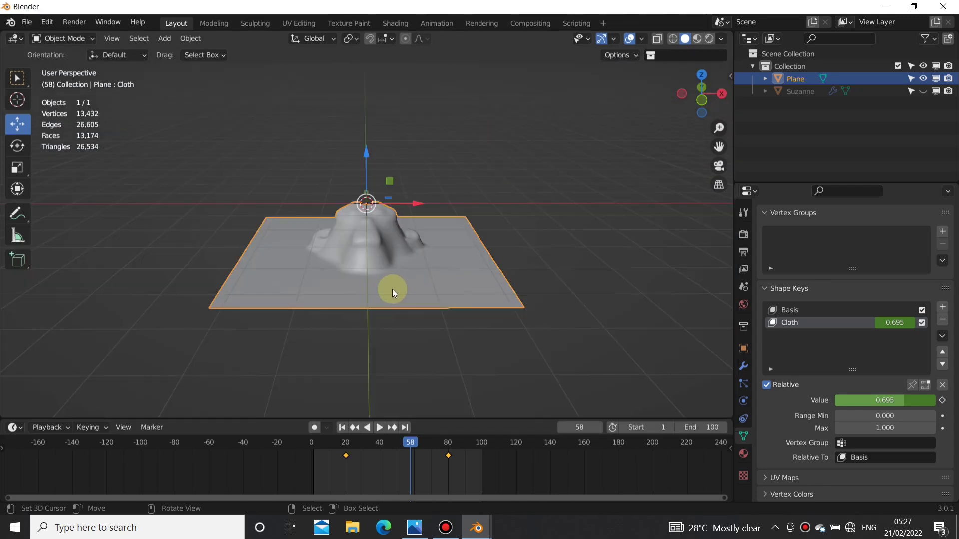
Step: Keyframe the plane's location on frame 20 in the right orthographic view
{"action": "key", "text": "KP_3"}
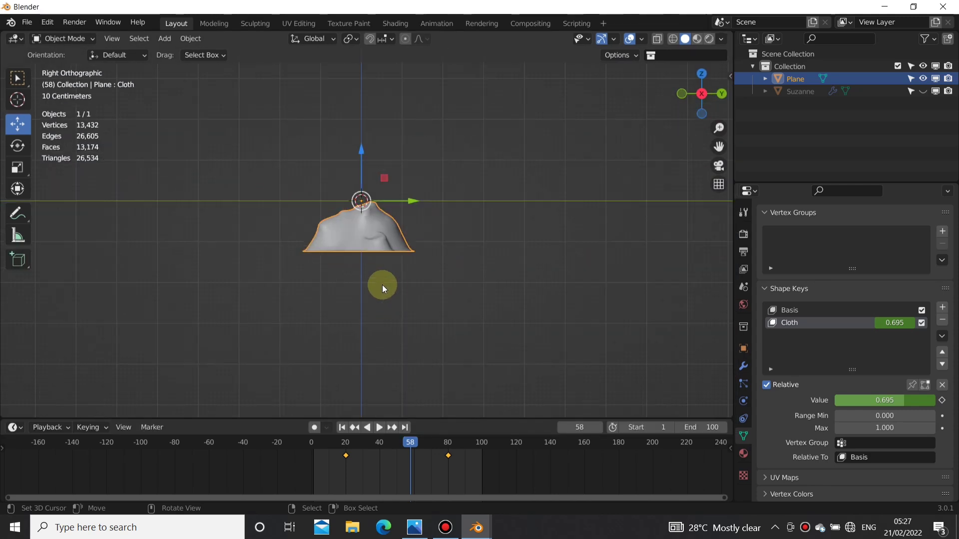
{"action": "left_click", "coordinate": [346, 466]}
{"action": "middle_click_drag", "start_coordinate": [350, 199], "coordinate": [374, 248], "text": "shift"}
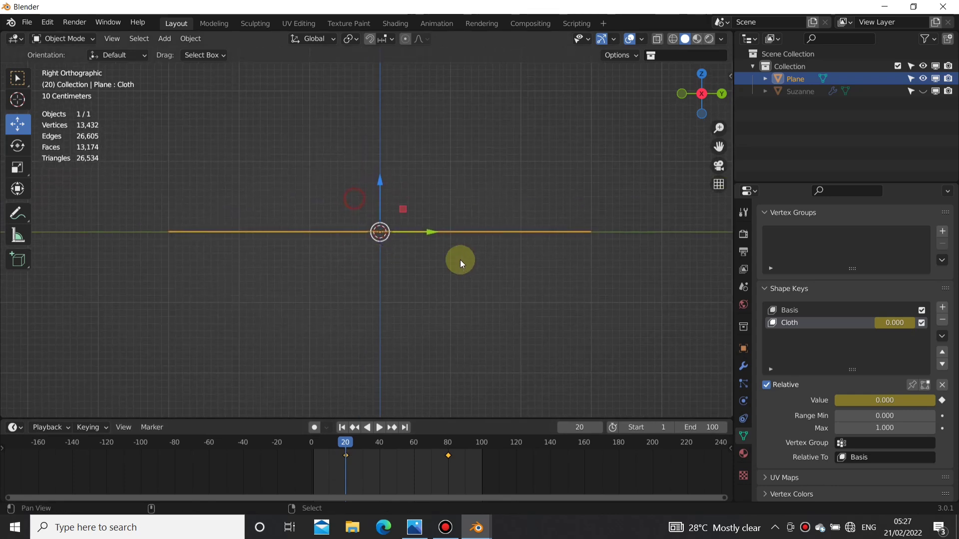
{"action": "key", "text": "i"}
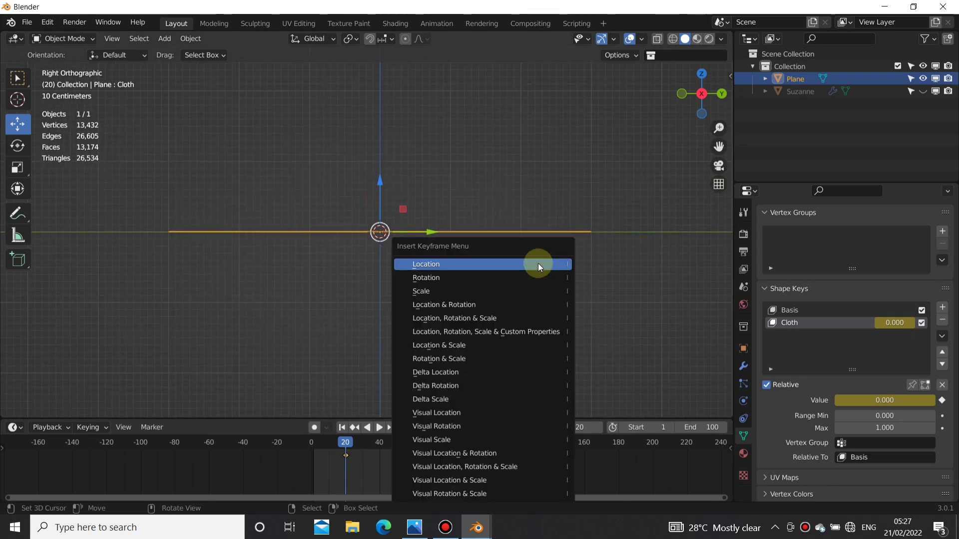
{"action": "left_click", "coordinate": [448, 264]}
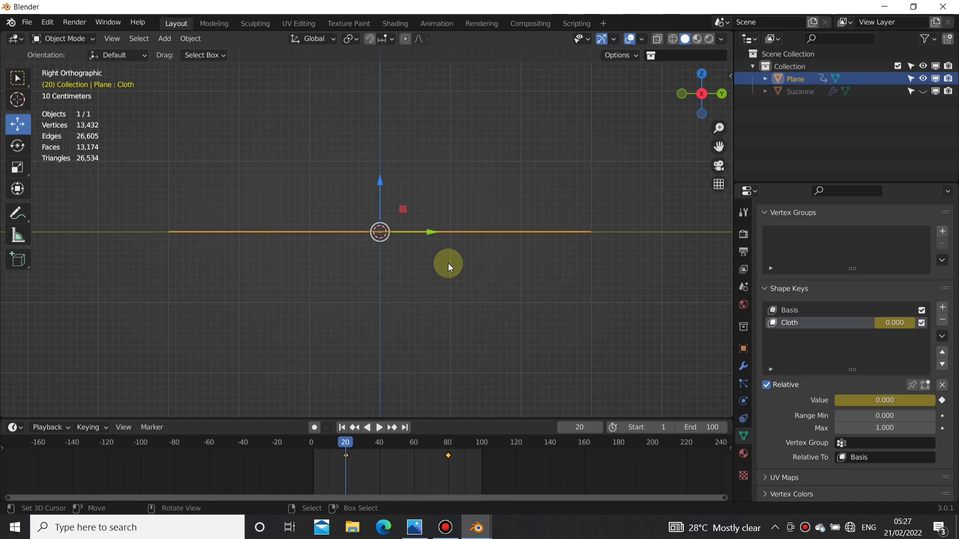
Step: On frame 80, move the plane about 1.7874 m up along Z to bring the drape's flat base onto the ground line
{"action": "scroll", "coordinate": [349, 217], "scroll_direction": "up", "scroll_amount": 11}
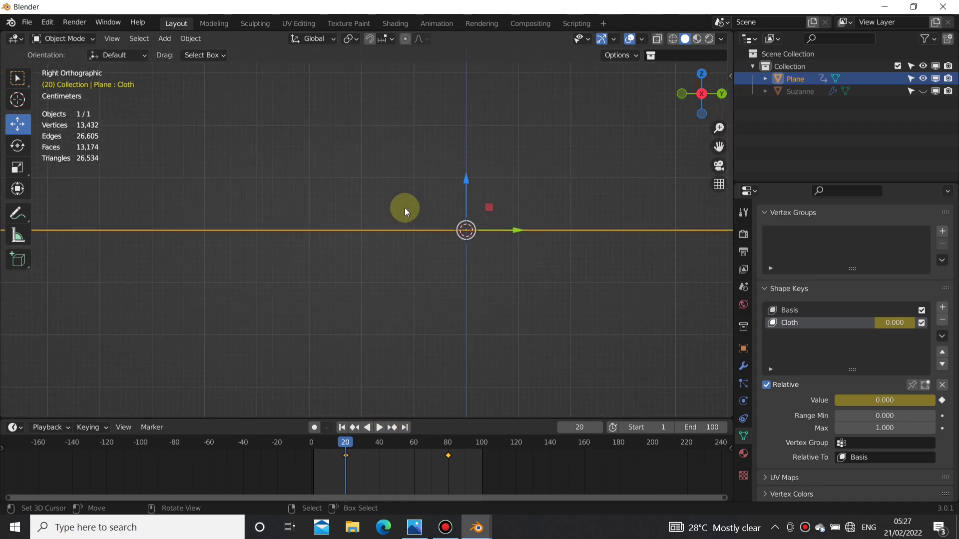
{"action": "scroll", "coordinate": [405, 215], "scroll_direction": "down", "scroll_amount": 9}
{"action": "left_click_drag", "start_coordinate": [388, 451], "coordinate": [447, 456]}
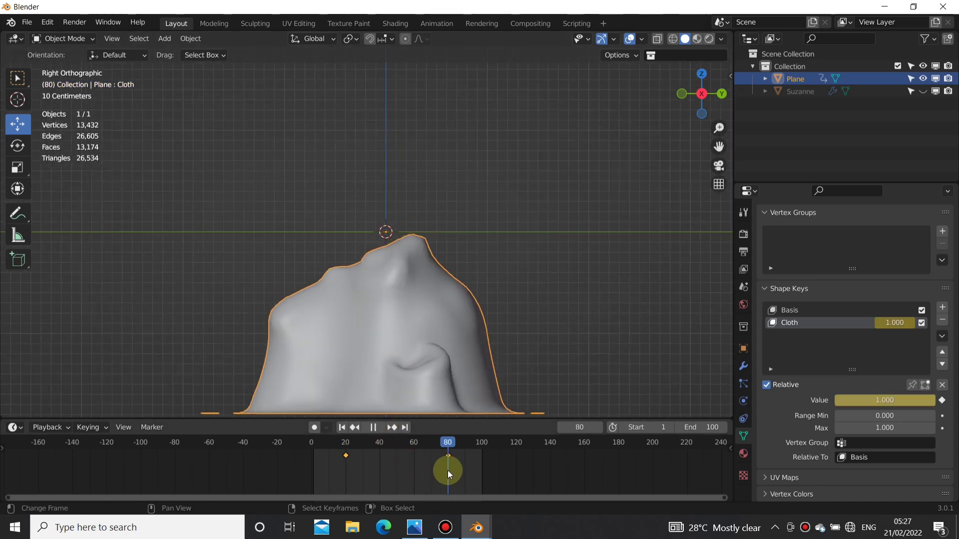
{"action": "left_click", "coordinate": [395, 280]}
{"action": "middle_click_drag", "start_coordinate": [405, 242], "coordinate": [403, 157], "text": "shift"}
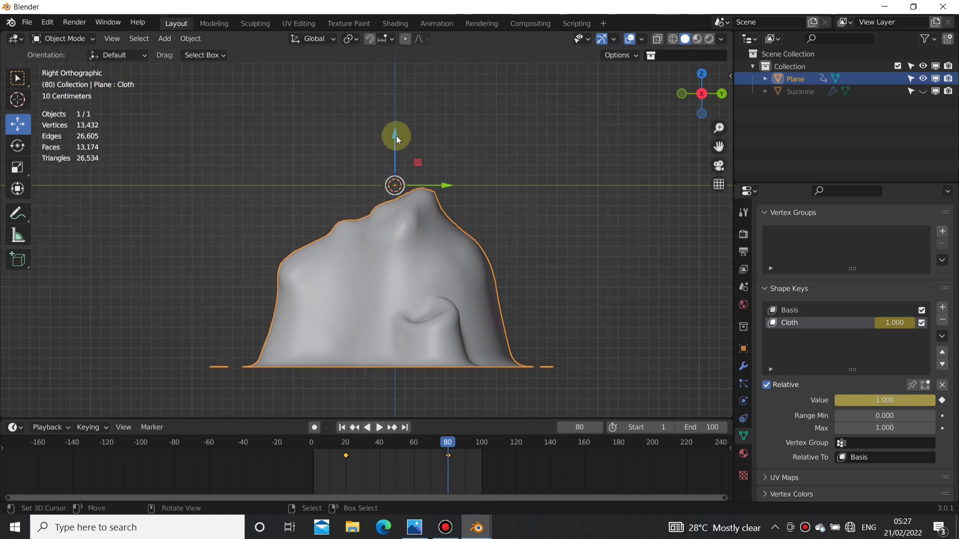
{"action": "left_click_drag", "start_coordinate": [396, 136], "coordinate": [402, 324]}
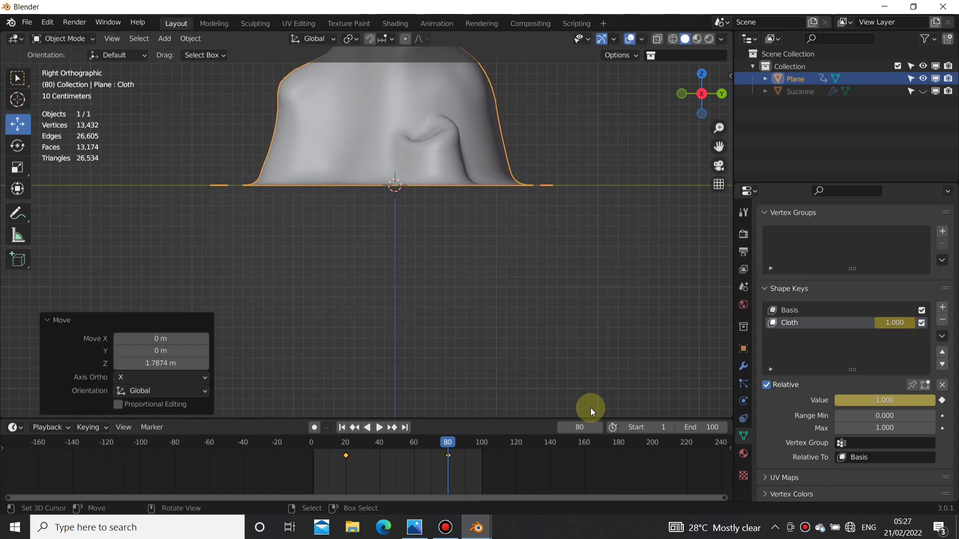
Step: Examine closely how the drape's flat outer edge lines up with the ground line on frame 80
{"action": "scroll", "coordinate": [556, 304], "scroll_direction": "up", "scroll_amount": 9}
{"action": "middle_click_drag", "start_coordinate": [477, 97], "coordinate": [393, 283], "text": "shift"}
{"action": "middle_click_drag", "start_coordinate": [612, 166], "coordinate": [365, 271], "text": "shift"}
{"action": "middle_click_drag", "start_coordinate": [614, 237], "coordinate": [270, 278], "text": "shift"}
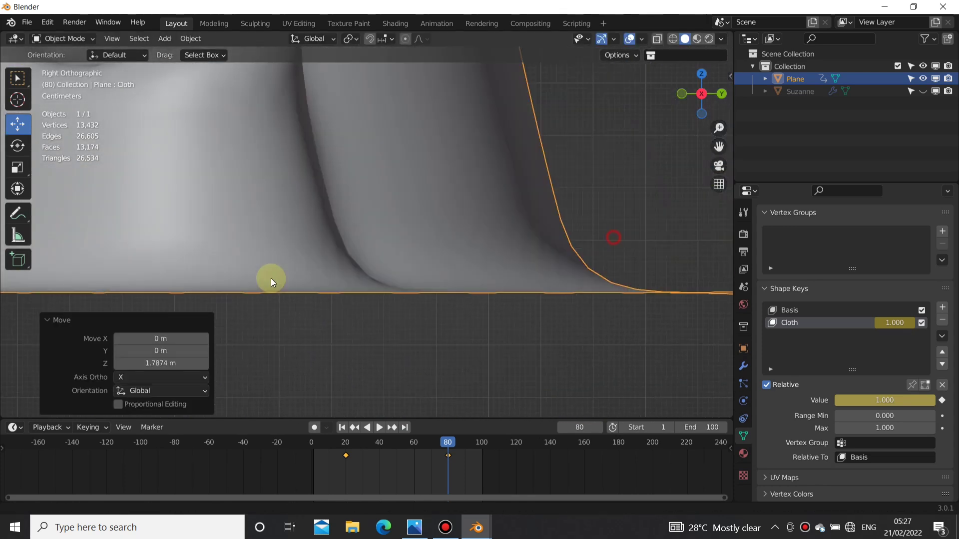
{"action": "middle_click_drag", "start_coordinate": [531, 299], "coordinate": [434, 278], "text": "shift"}
{"action": "scroll", "coordinate": [604, 284], "scroll_direction": "up", "scroll_amount": 5}
{"action": "middle_click_drag", "start_coordinate": [593, 294], "coordinate": [364, 212], "text": "shift"}
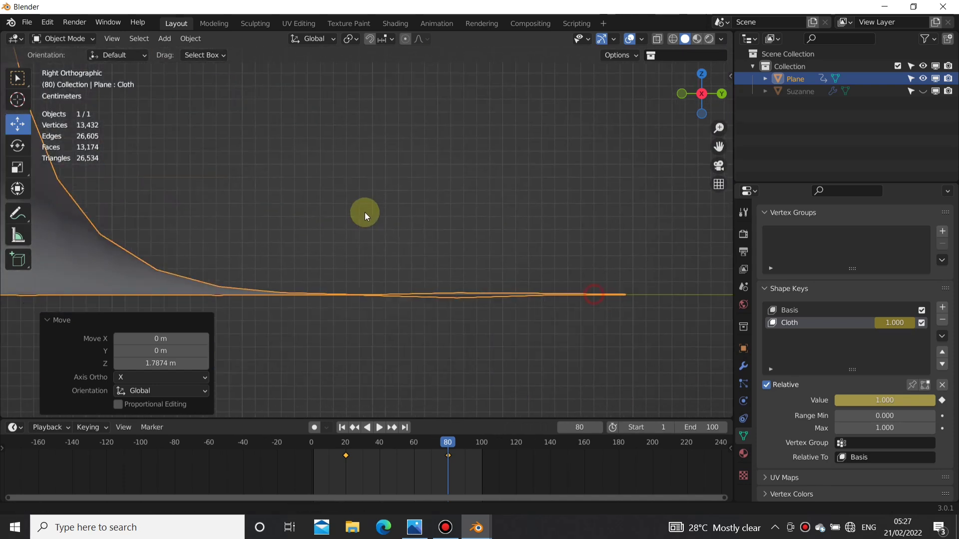
{"action": "middle_click_drag", "start_coordinate": [553, 282], "coordinate": [448, 226], "text": "shift"}
{"action": "left_click_drag", "start_coordinate": [480, 180], "coordinate": [572, 282]}
{"action": "left_click", "coordinate": [453, 235]}
Step: Keyframe the raised plane's location on frame 80
{"action": "scroll", "coordinate": [422, 235], "scroll_direction": "down", "scroll_amount": 6}
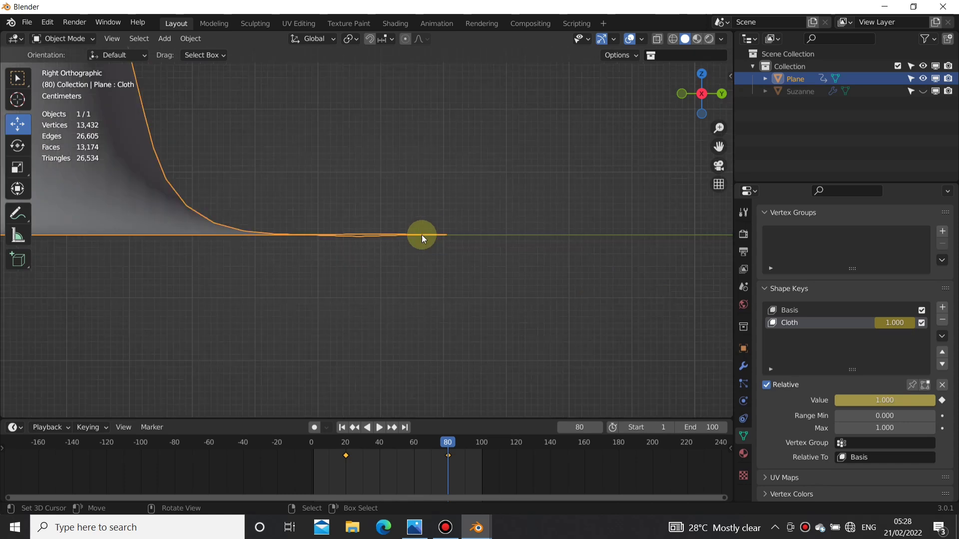
{"action": "scroll", "coordinate": [299, 297], "scroll_direction": "down", "scroll_amount": 4}
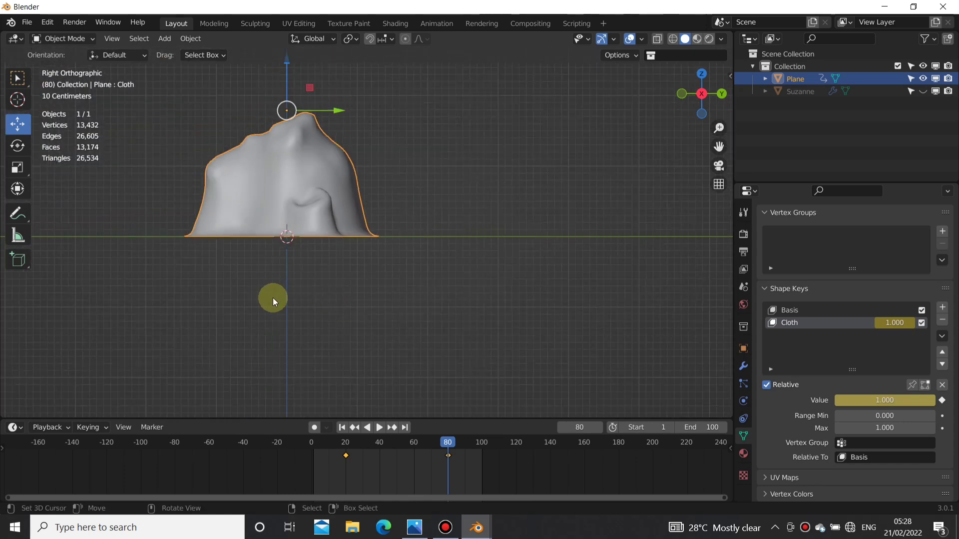
{"action": "middle_click_drag", "start_coordinate": [273, 299], "coordinate": [428, 300], "text": "shift"}
{"action": "scroll", "coordinate": [390, 295], "scroll_direction": "down", "scroll_amount": 3}
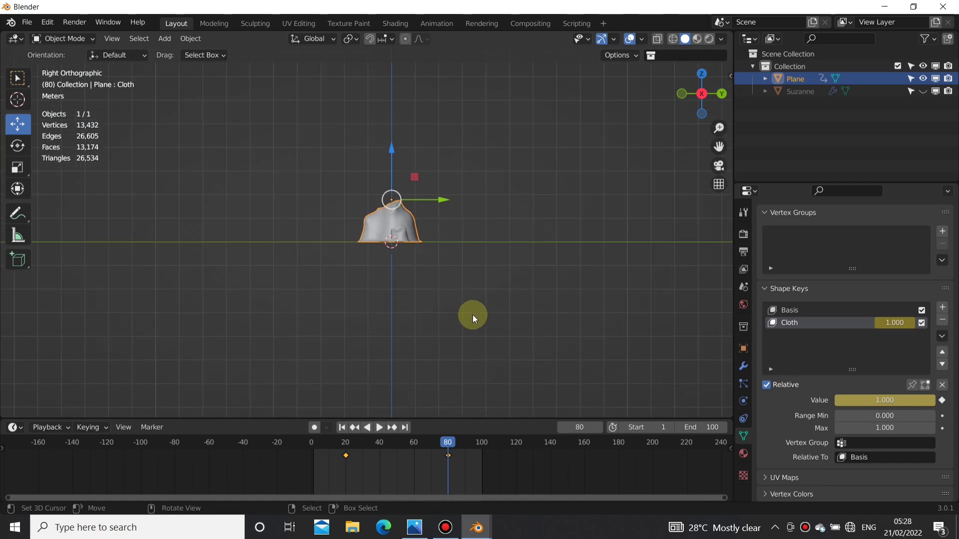
{"action": "key", "text": "i"}
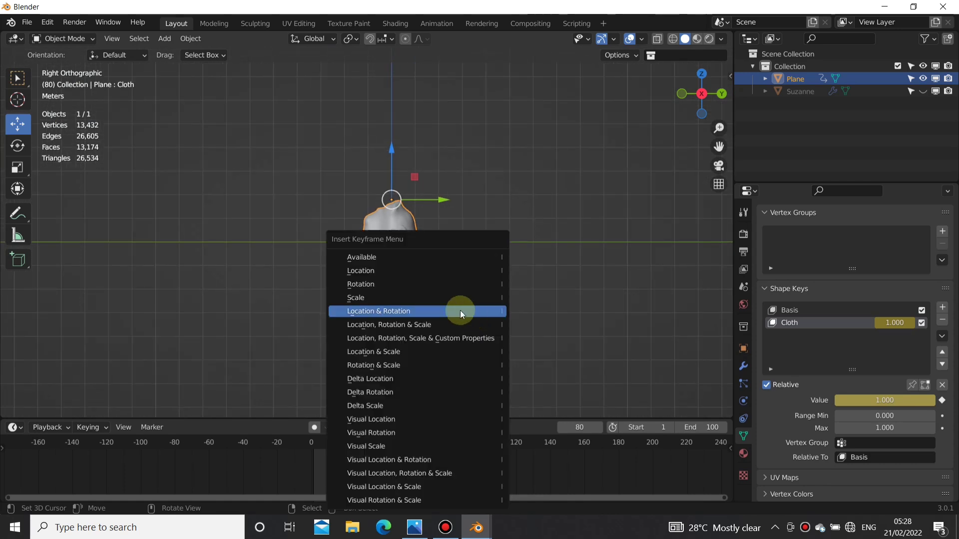
{"action": "left_click", "coordinate": [383, 272]}
Step: Play the combined location and shape key animation from frame 1 and view the rising form from several sides
{"action": "middle_click_drag", "start_coordinate": [320, 348], "coordinate": [529, 361]}
{"action": "scroll", "coordinate": [423, 247], "scroll_direction": "up", "scroll_amount": 5}
{"action": "middle_click_drag", "start_coordinate": [426, 254], "coordinate": [440, 286], "text": "shift"}
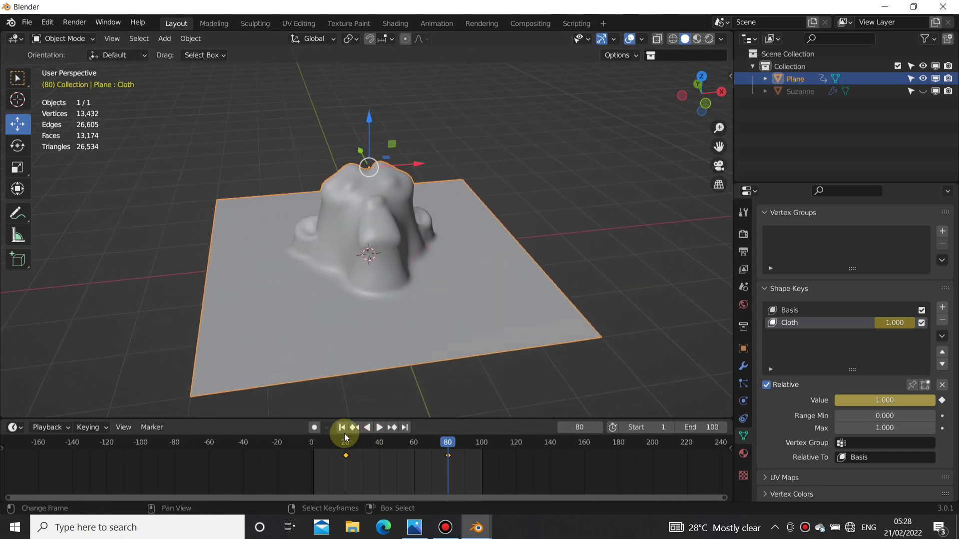
{"action": "left_click", "coordinate": [341, 428]}
{"action": "left_click", "coordinate": [378, 427]}
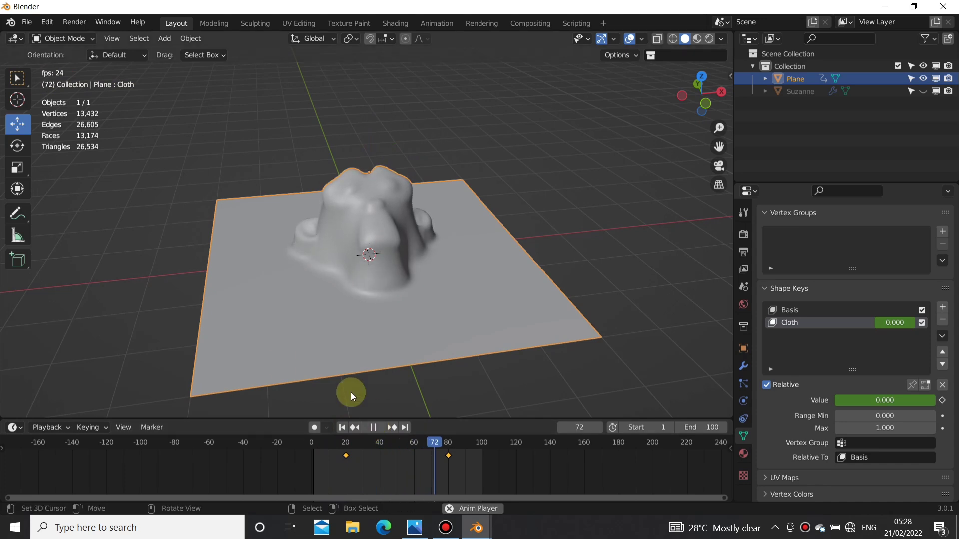
{"action": "middle_click_drag", "start_coordinate": [350, 391], "coordinate": [418, 256]}
{"action": "middle_click_drag", "start_coordinate": [409, 313], "coordinate": [374, 188]}
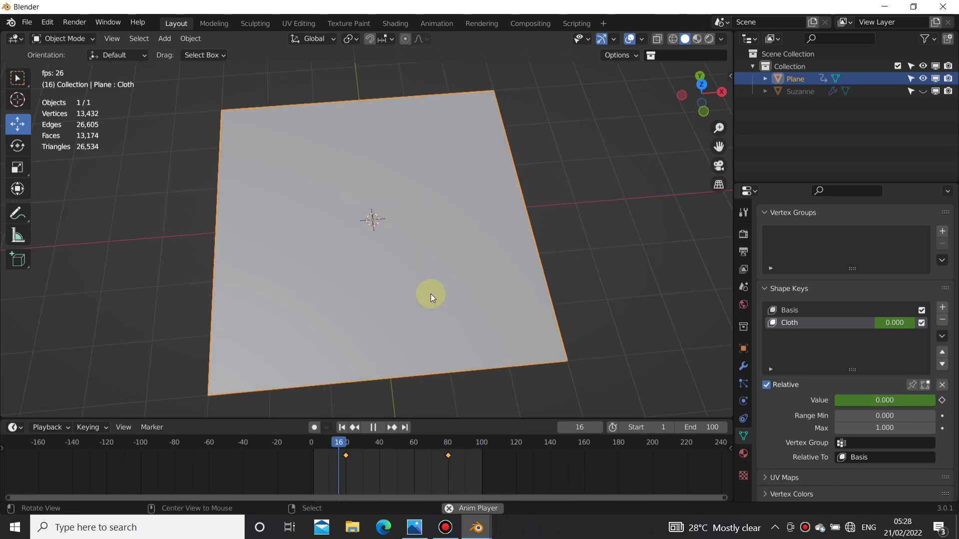
{"action": "middle_click_drag", "start_coordinate": [431, 295], "coordinate": [394, 285]}
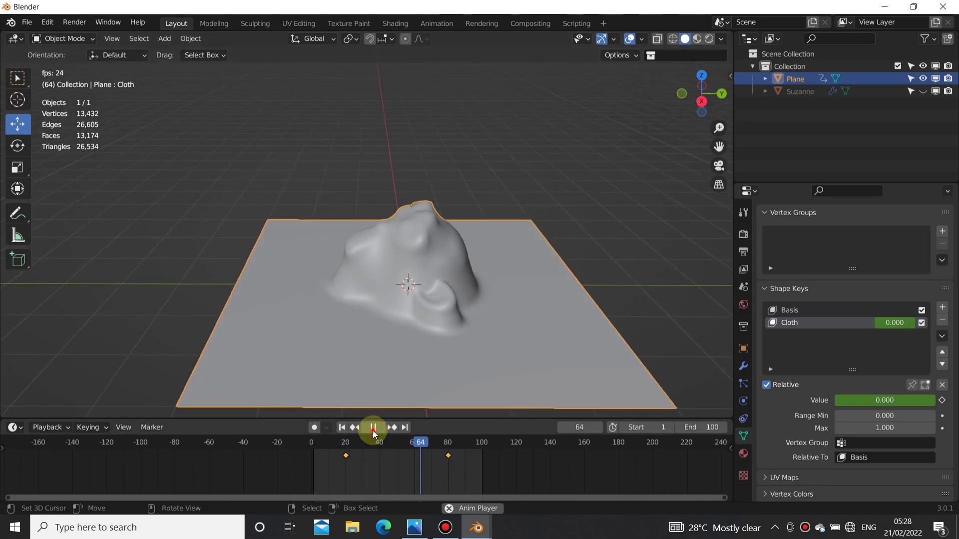
Step: Stop and scrub back to frame 18, then replay the animation from an angled perspective
{"action": "left_click_drag", "start_coordinate": [380, 465], "coordinate": [342, 469]}
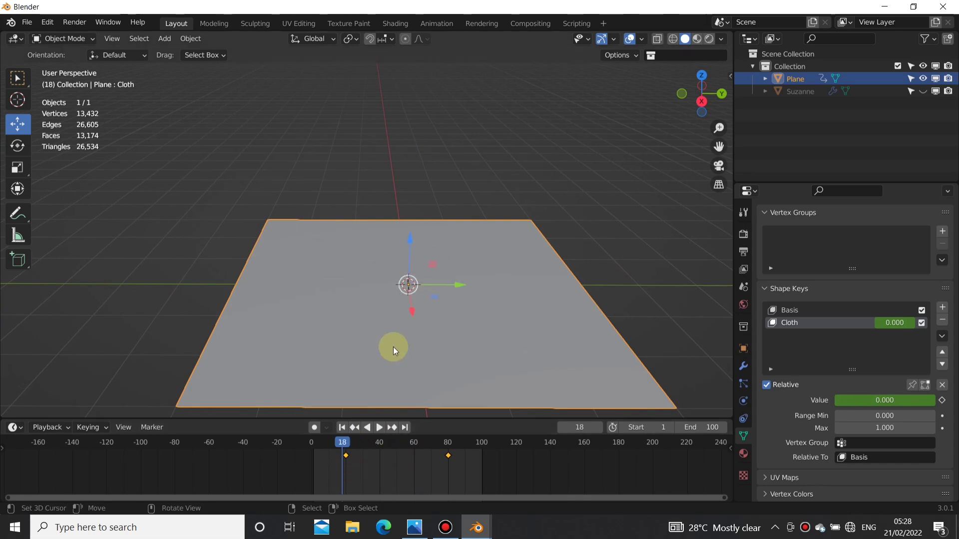
{"action": "middle_click_drag", "start_coordinate": [394, 347], "coordinate": [371, 387]}
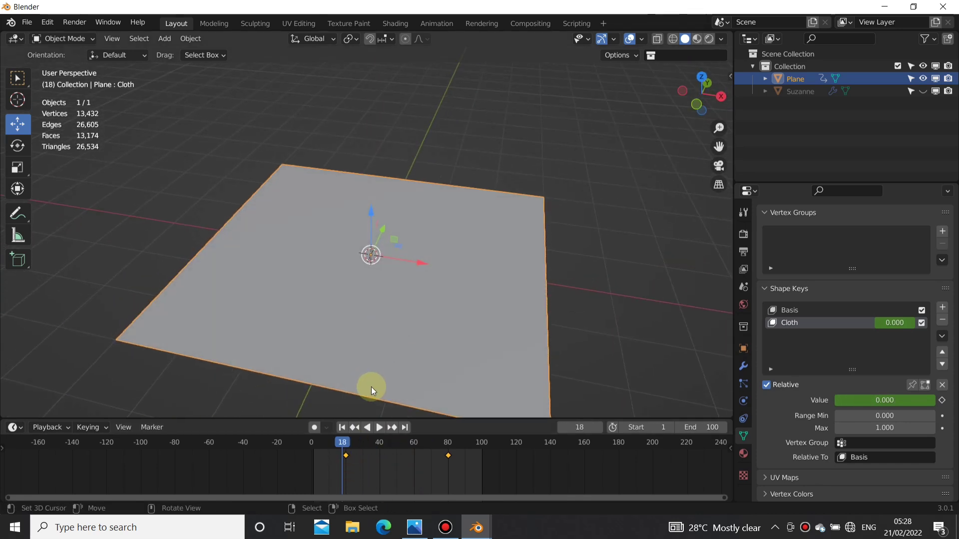
{"action": "left_click", "coordinate": [377, 427]}
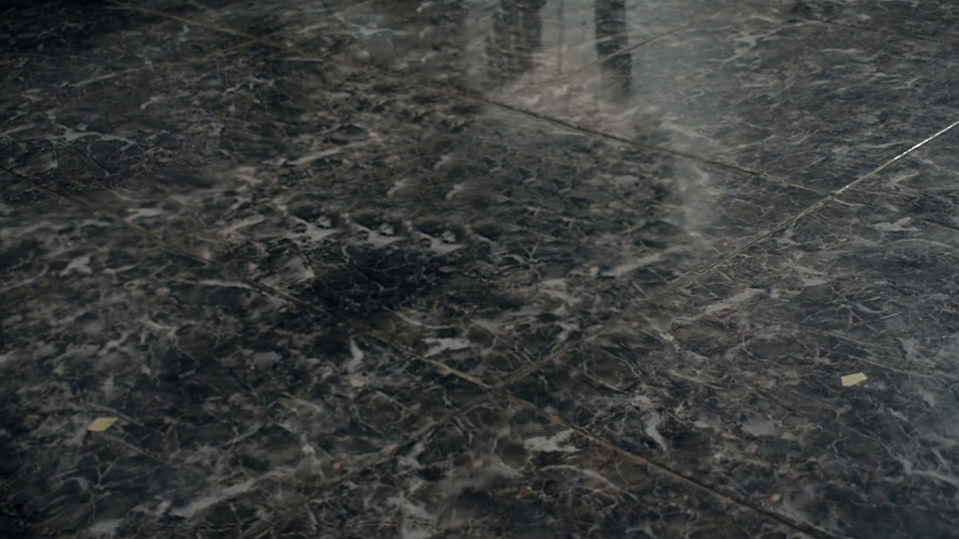